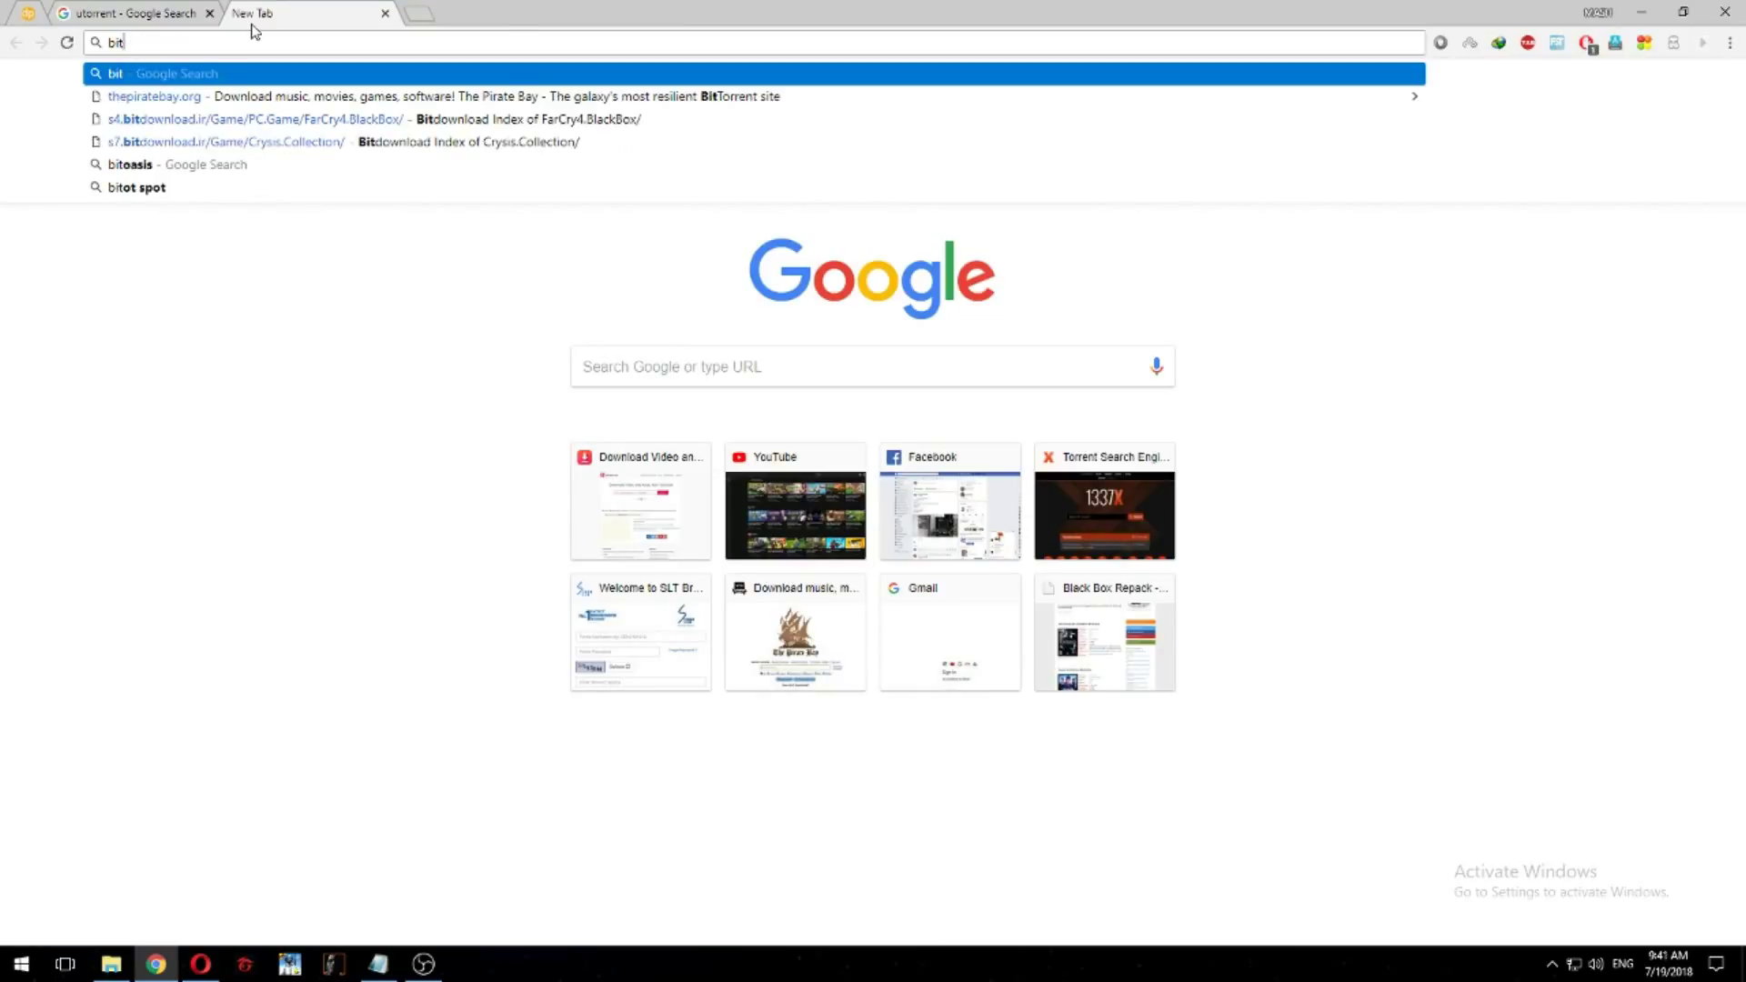
# Step: Search Google for "bittorrent" and open the official BitTorrent website from the results
pyautogui.write('torrent')
pyautogui.press('Return')
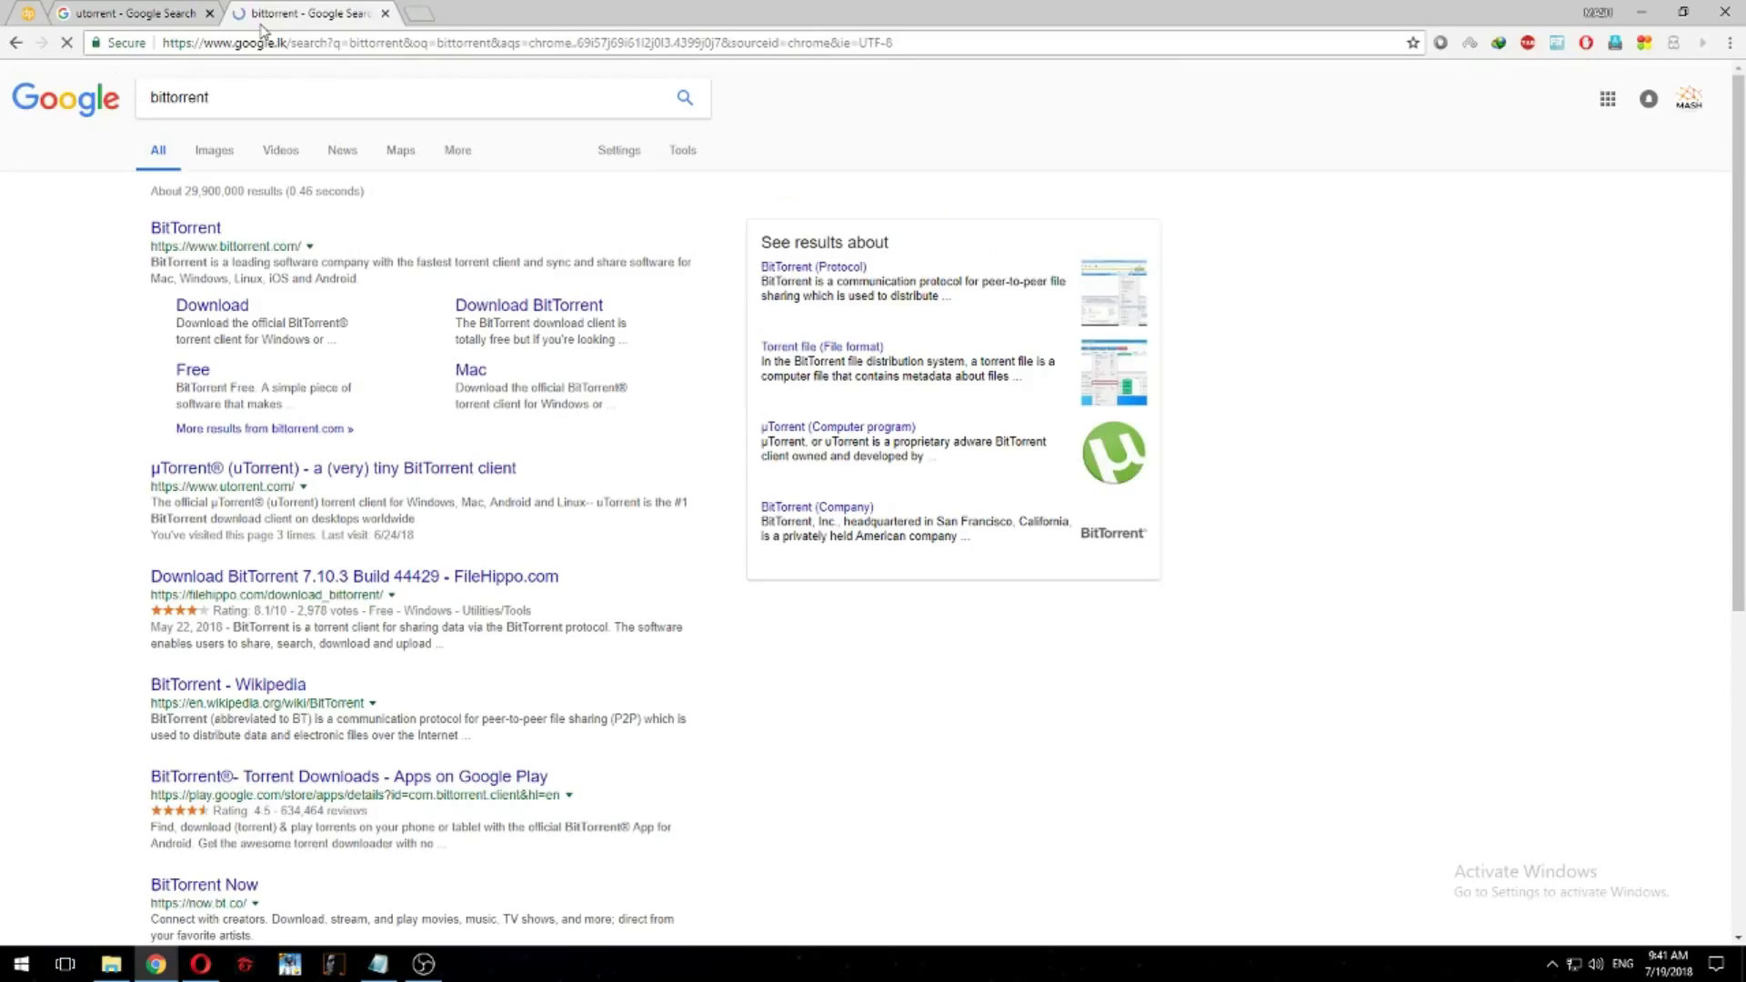
pyautogui.hotkey('ctrl', 'shift', 'Tab')
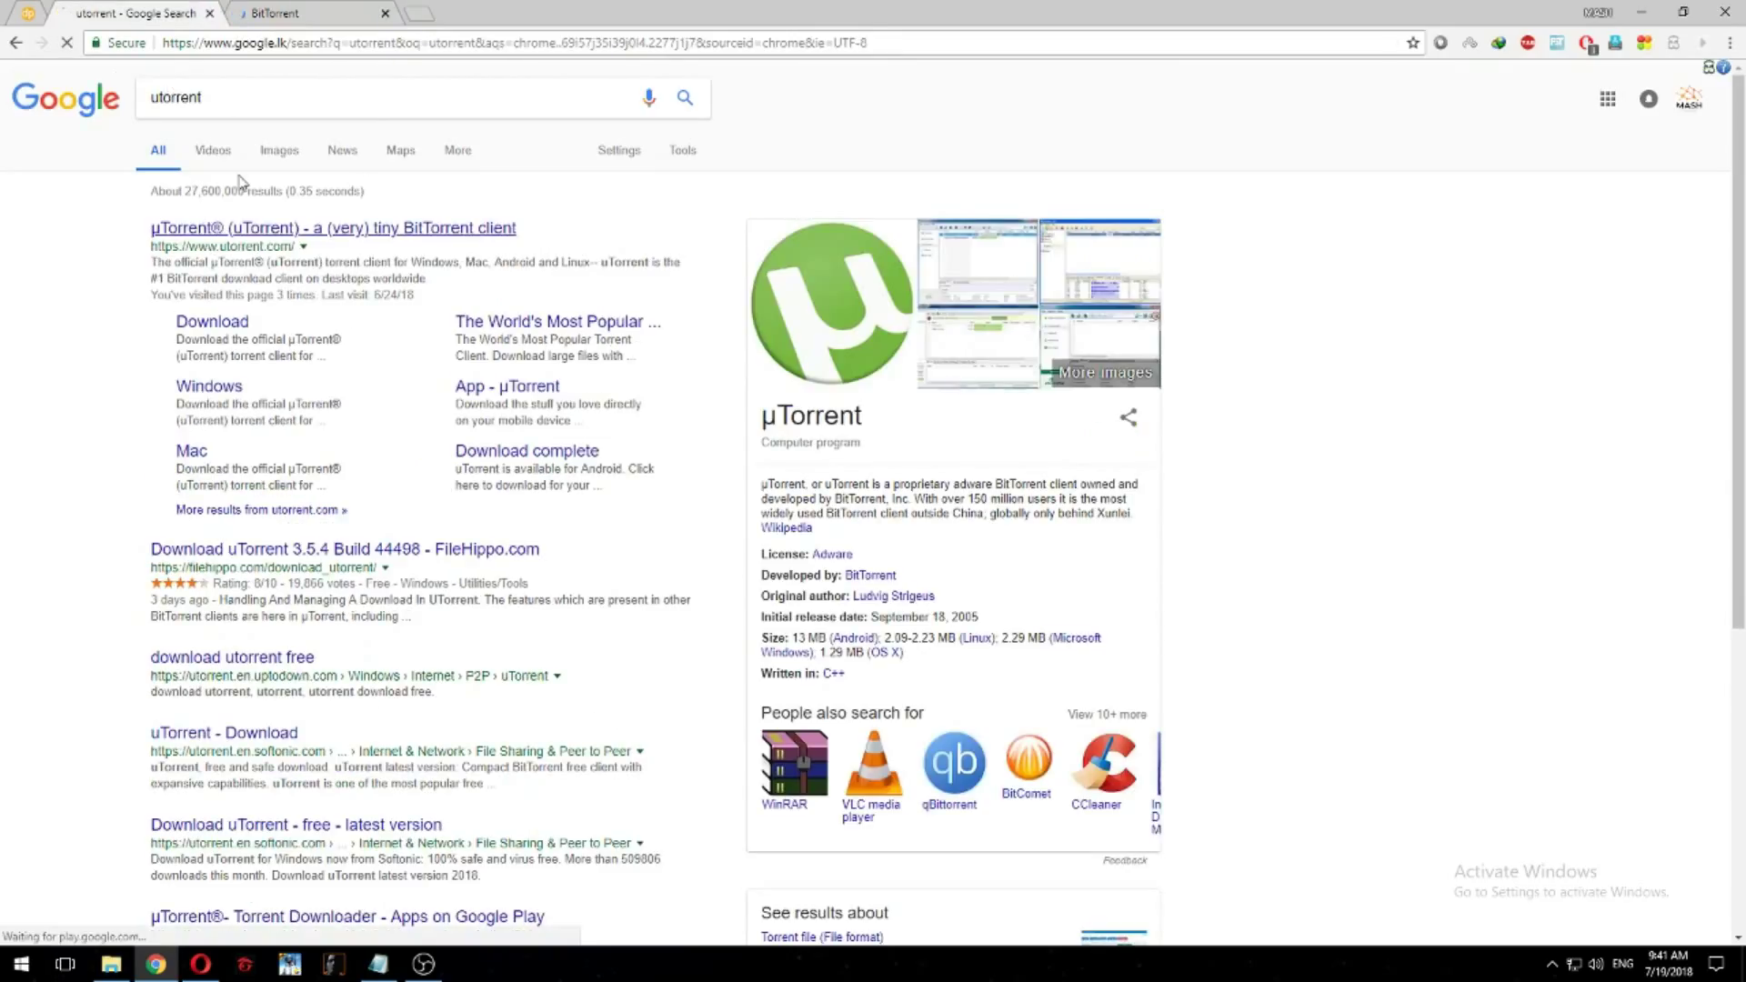
# Step: Open the official µTorrent website from the utorrent search results, look at both client sites, and close the µTorrent page
pyautogui.click(218, 228)
pyautogui.click(281, 13)
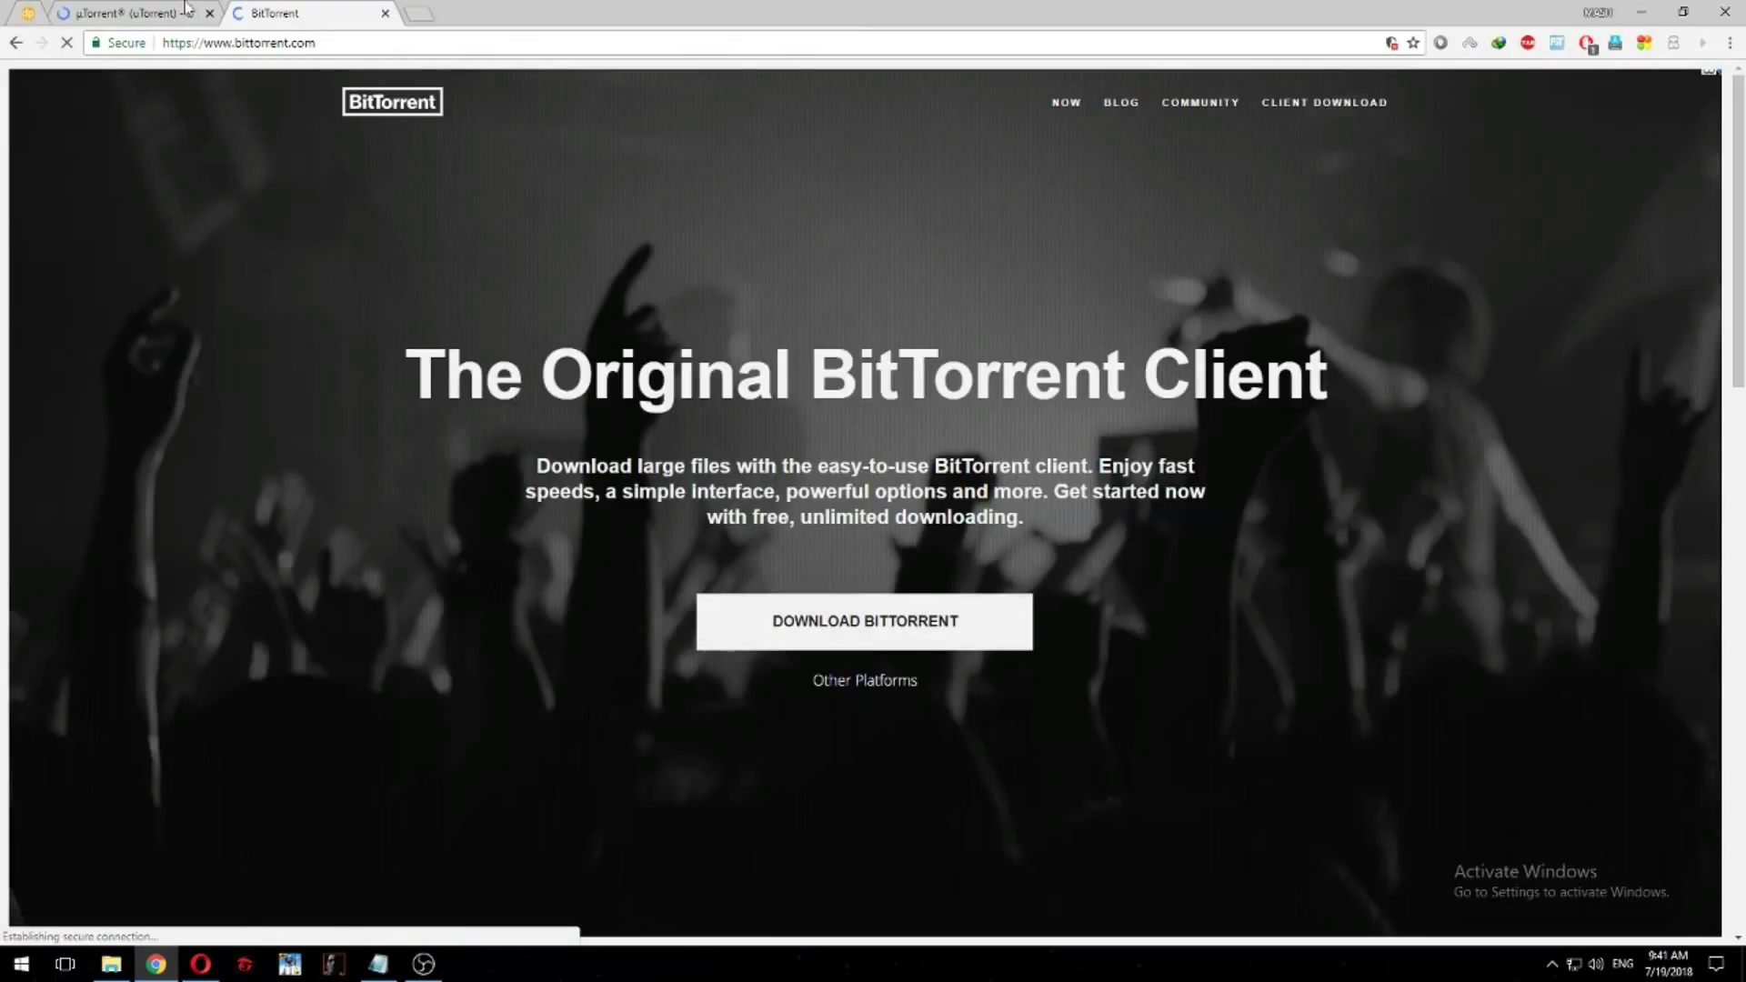
pyautogui.hotkey('ctrl', 'shift', 'Tab')
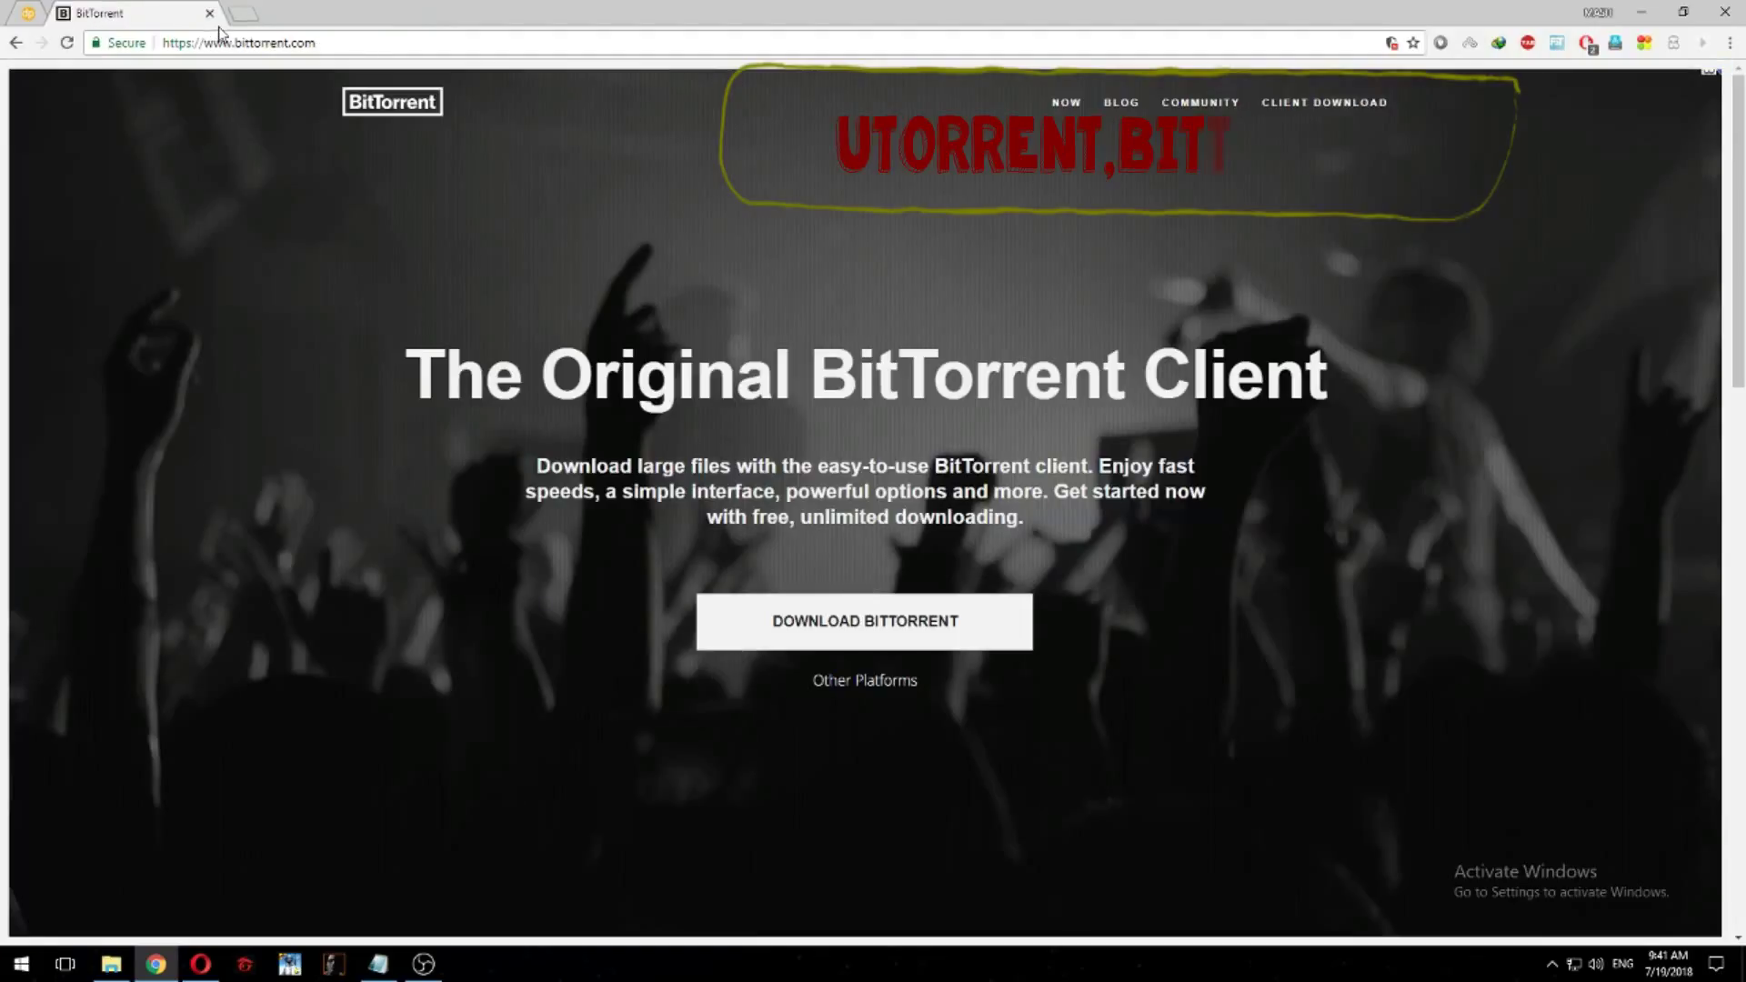
pyautogui.click(209, 13)
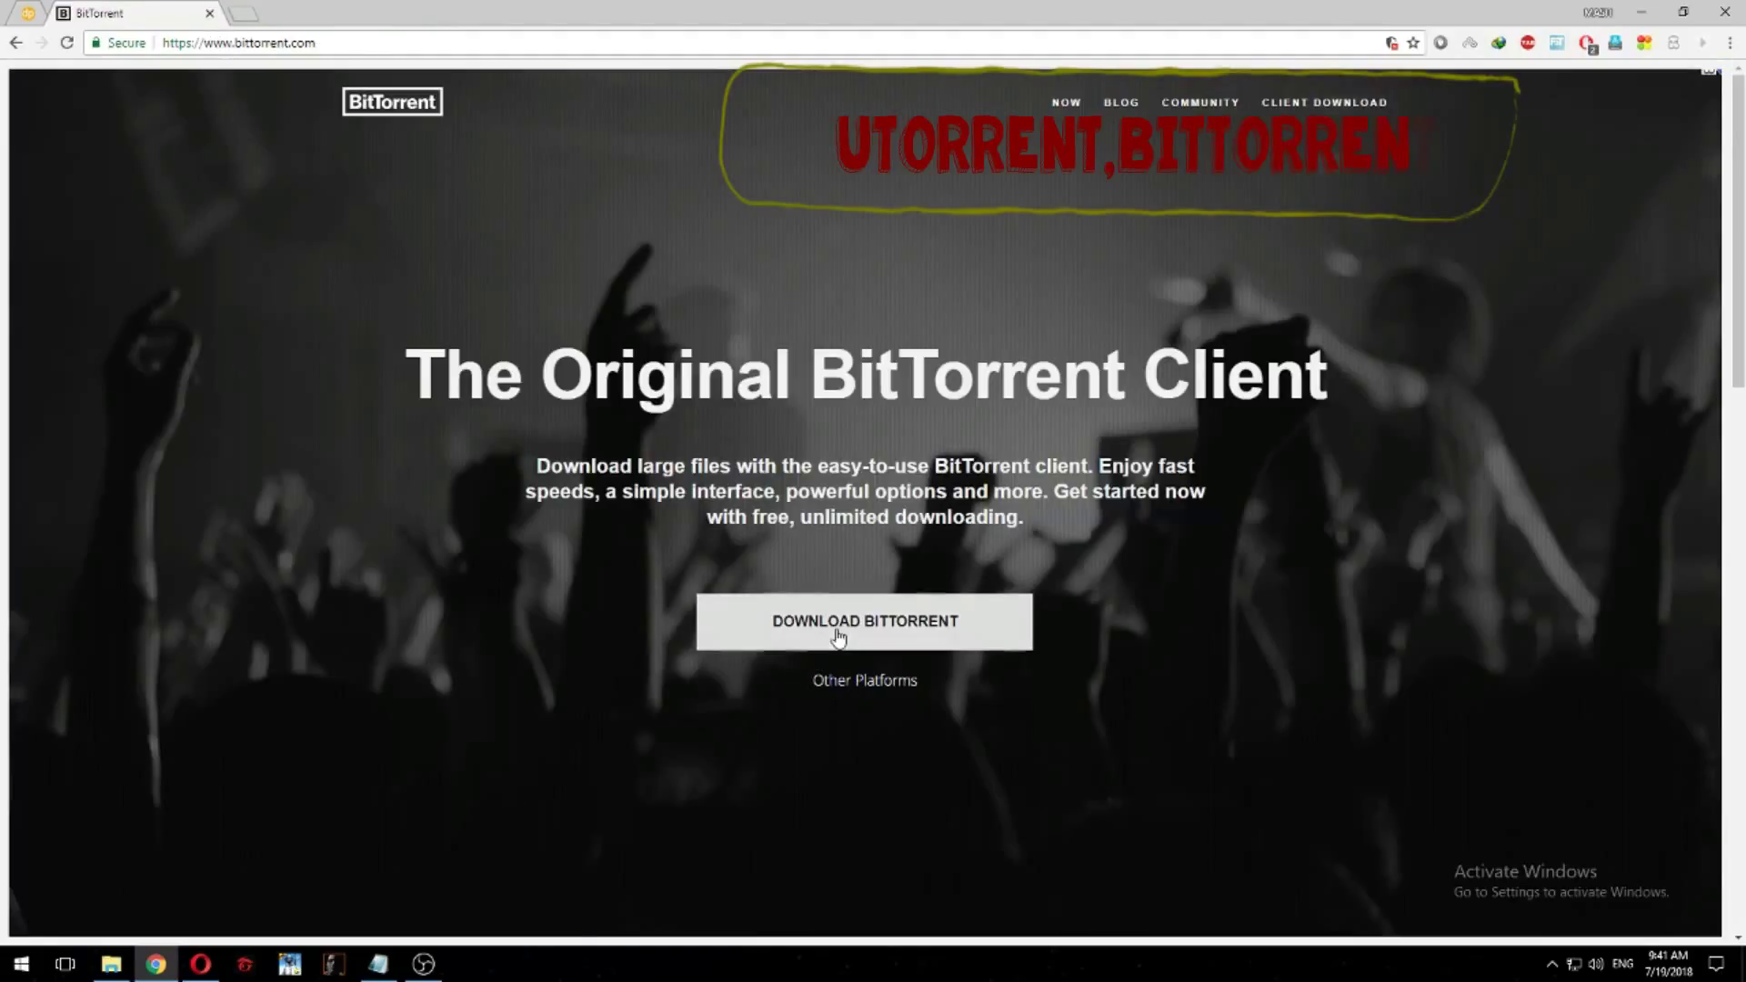
# Step: Replace the BitTorrent page with the torrent search site 1337x.to
pyautogui.click(241, 46)
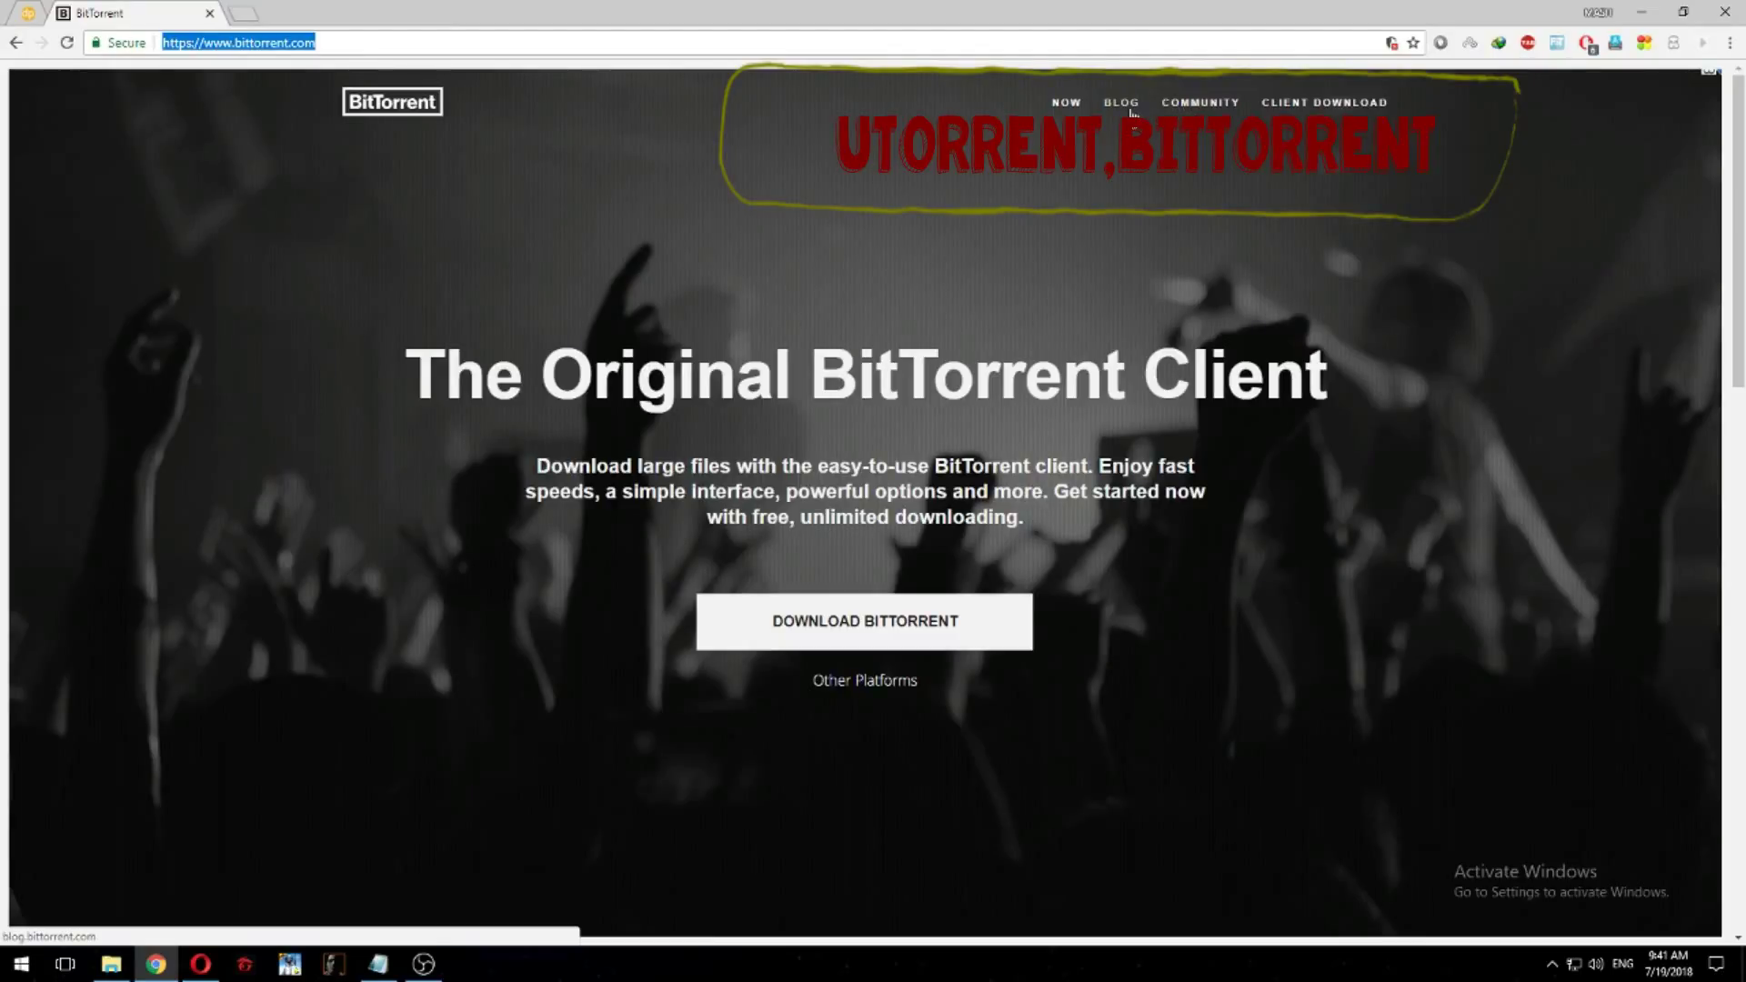
pyautogui.write('133')
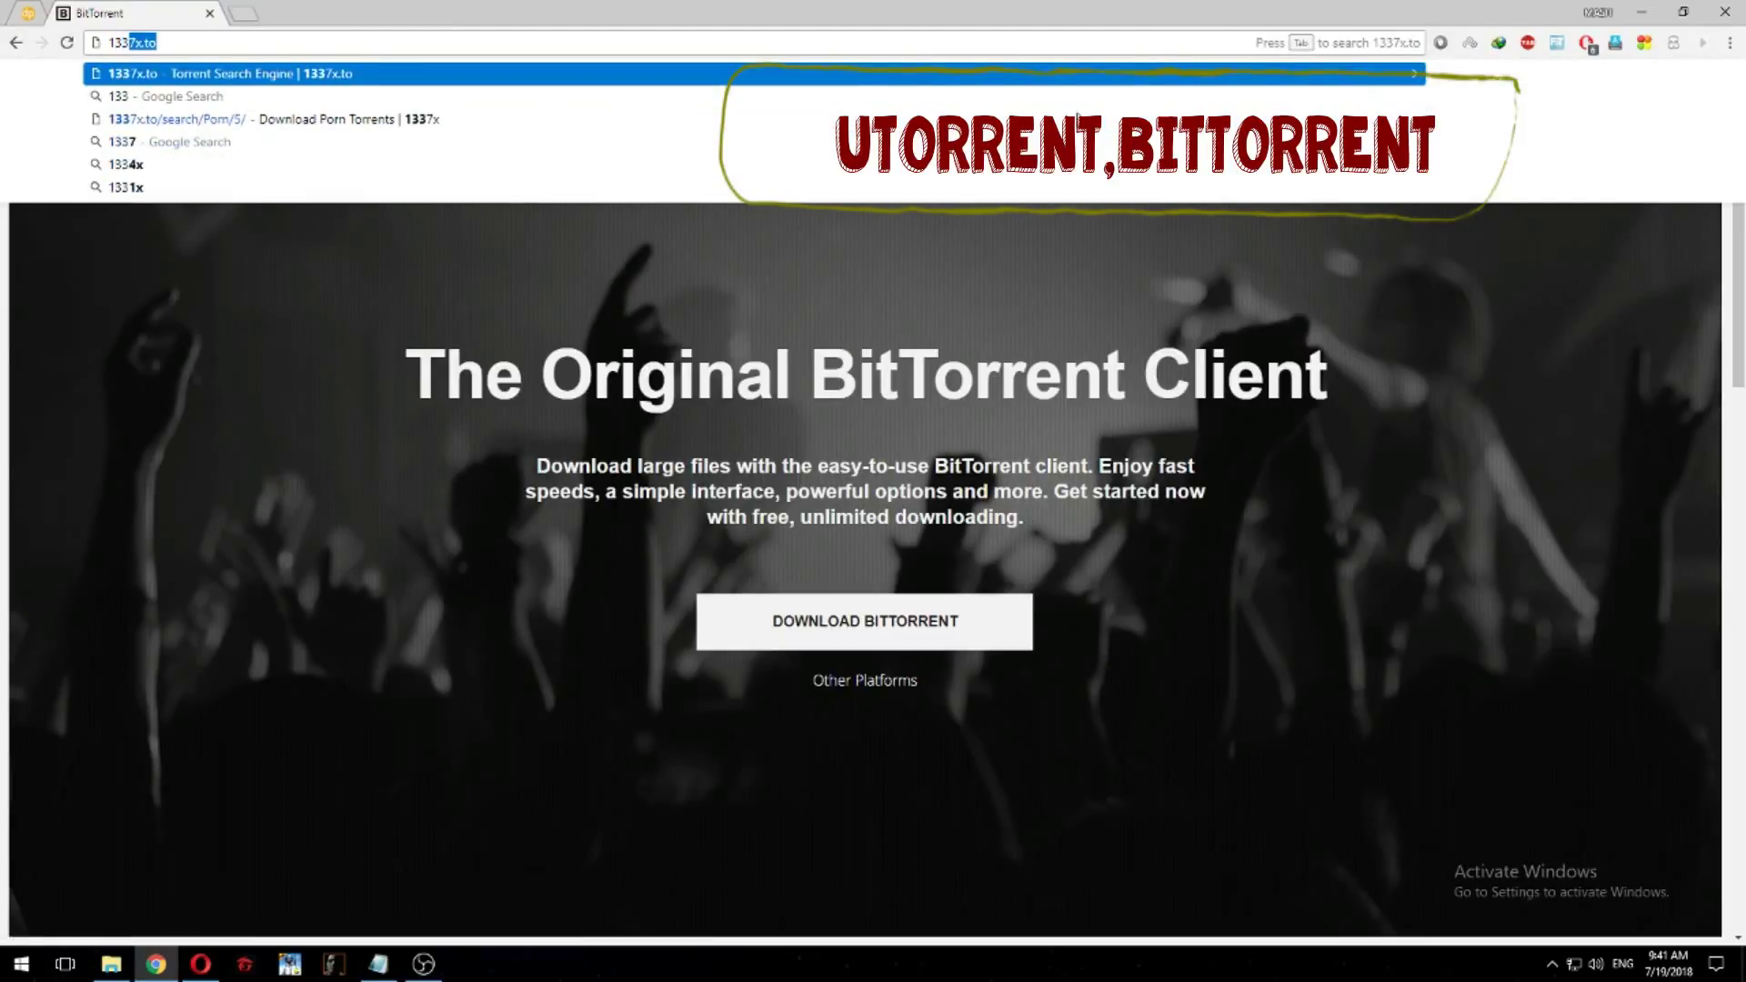
pyautogui.write('7x')
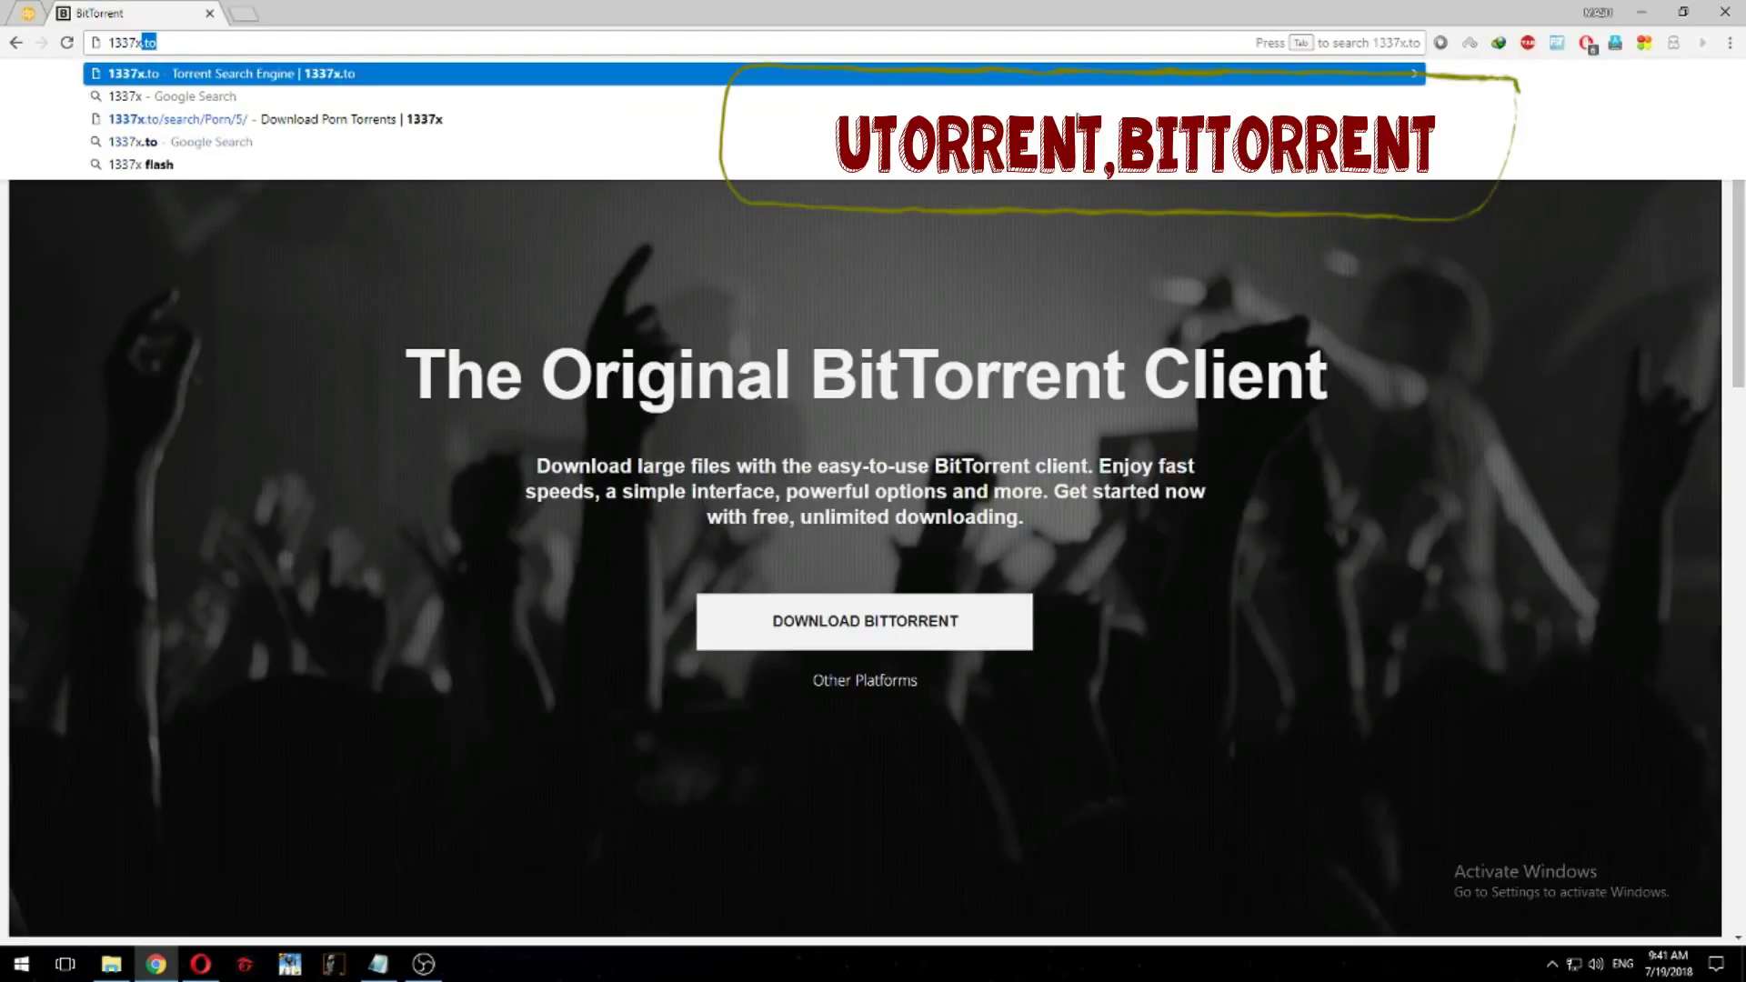
pyautogui.press('Return')
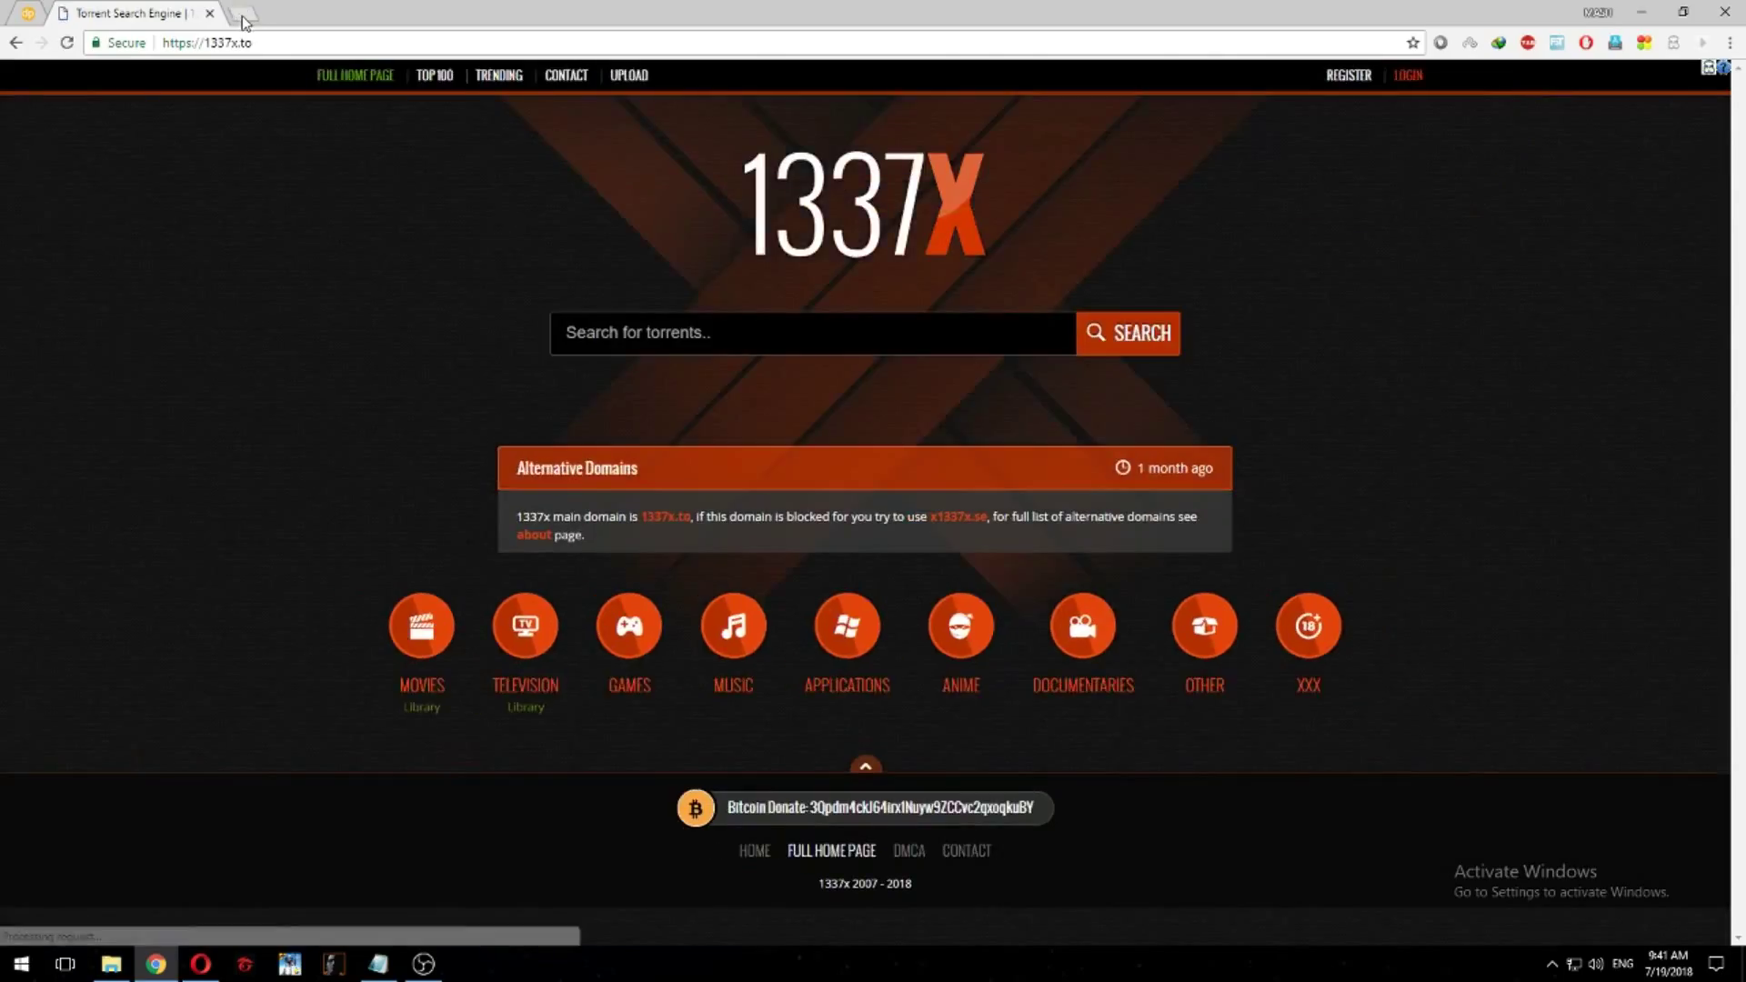
# Step: Open the torrent search engine torrentz2.eu in a new tab
pyautogui.click(242, 14)
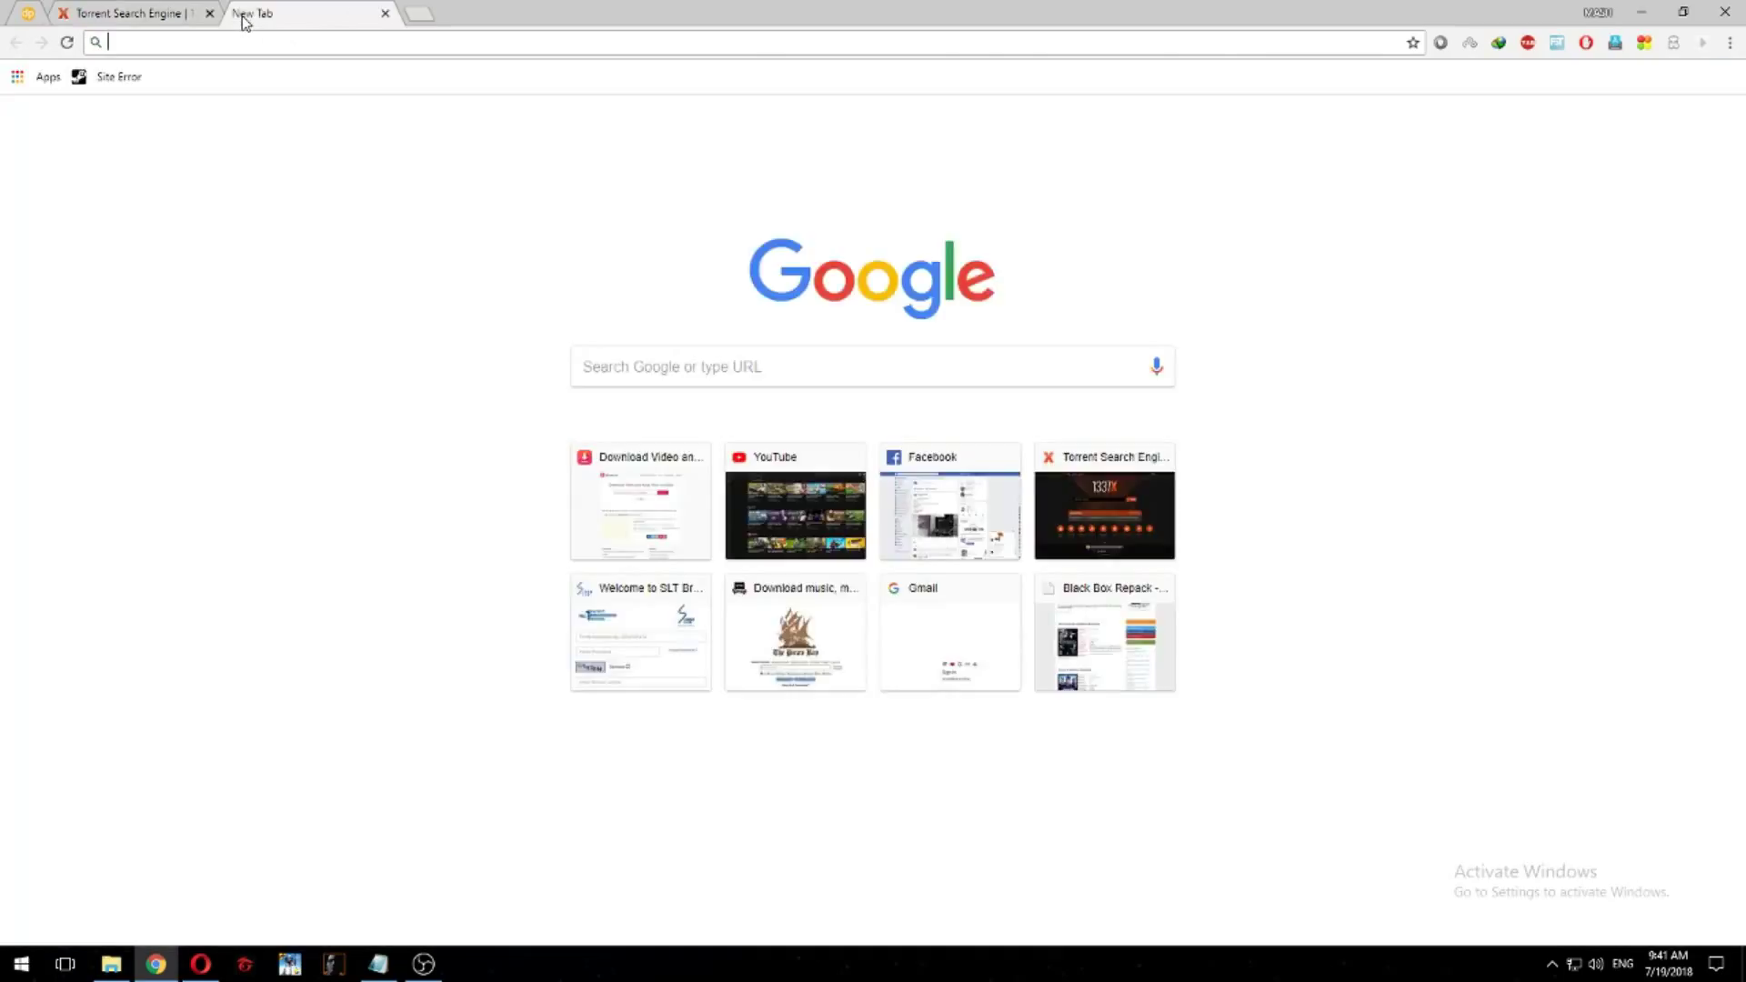
pyautogui.write('torrentz2.eu')
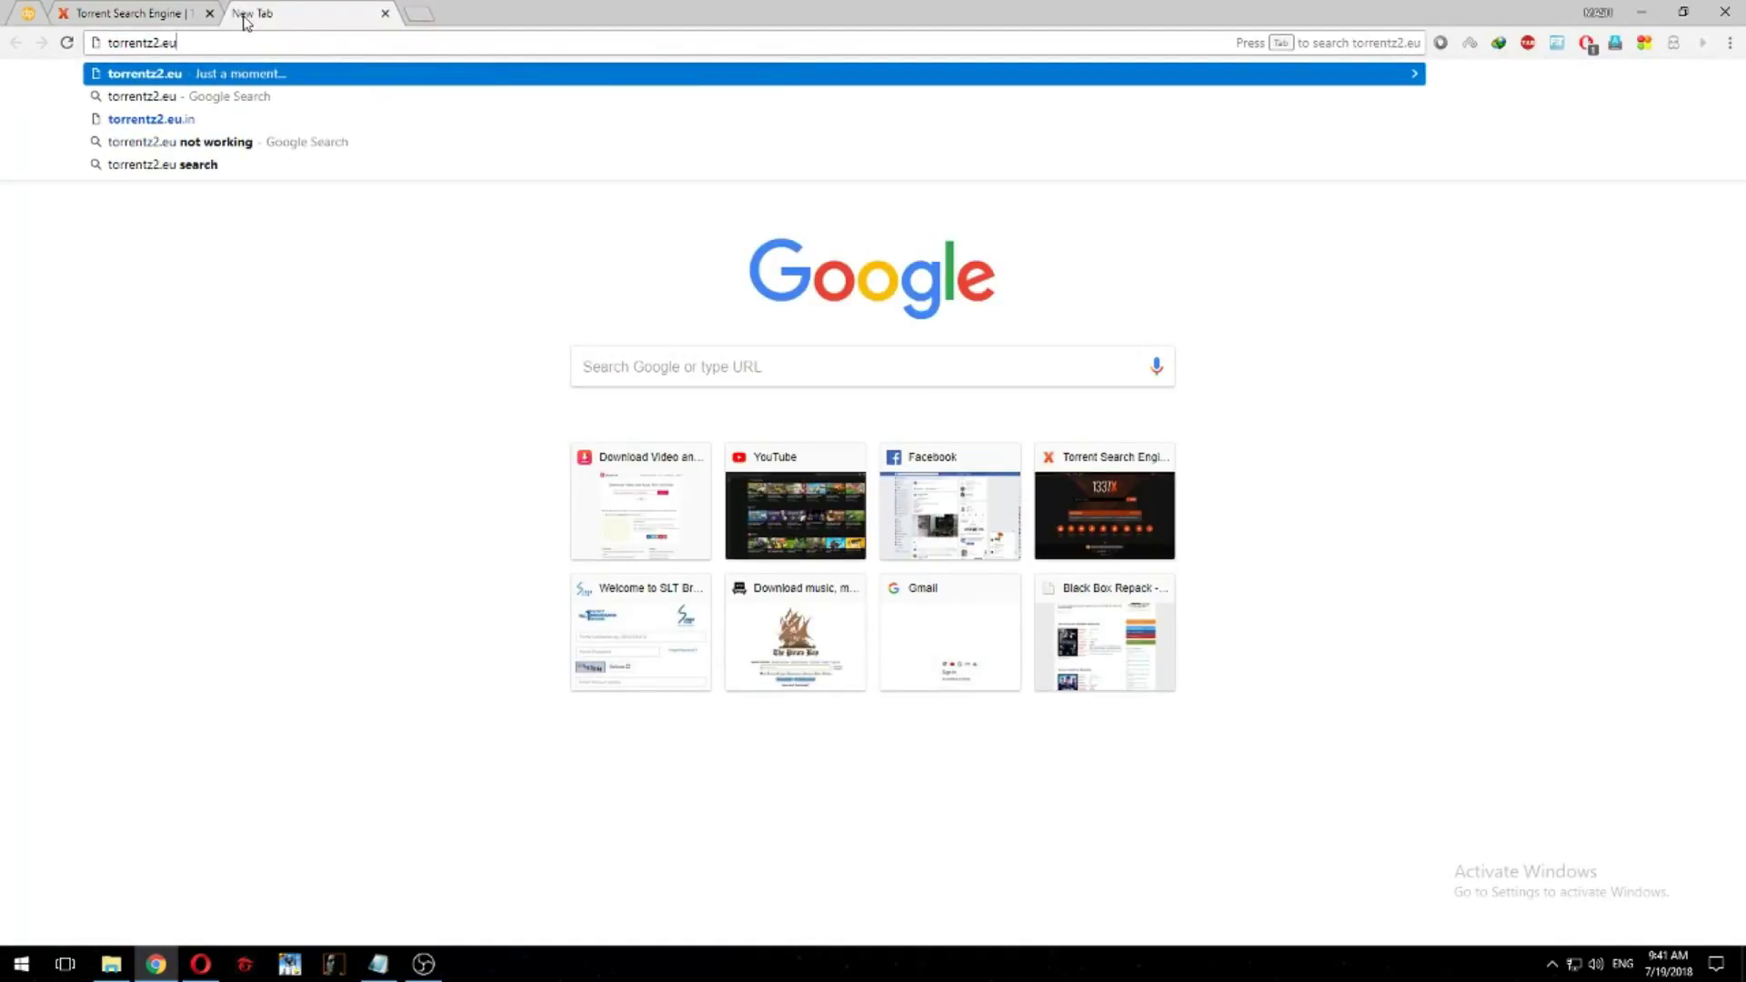
pyautogui.press('Return')
# Step: Open thepiratebay.org in another new tab
pyautogui.click(414, 14)
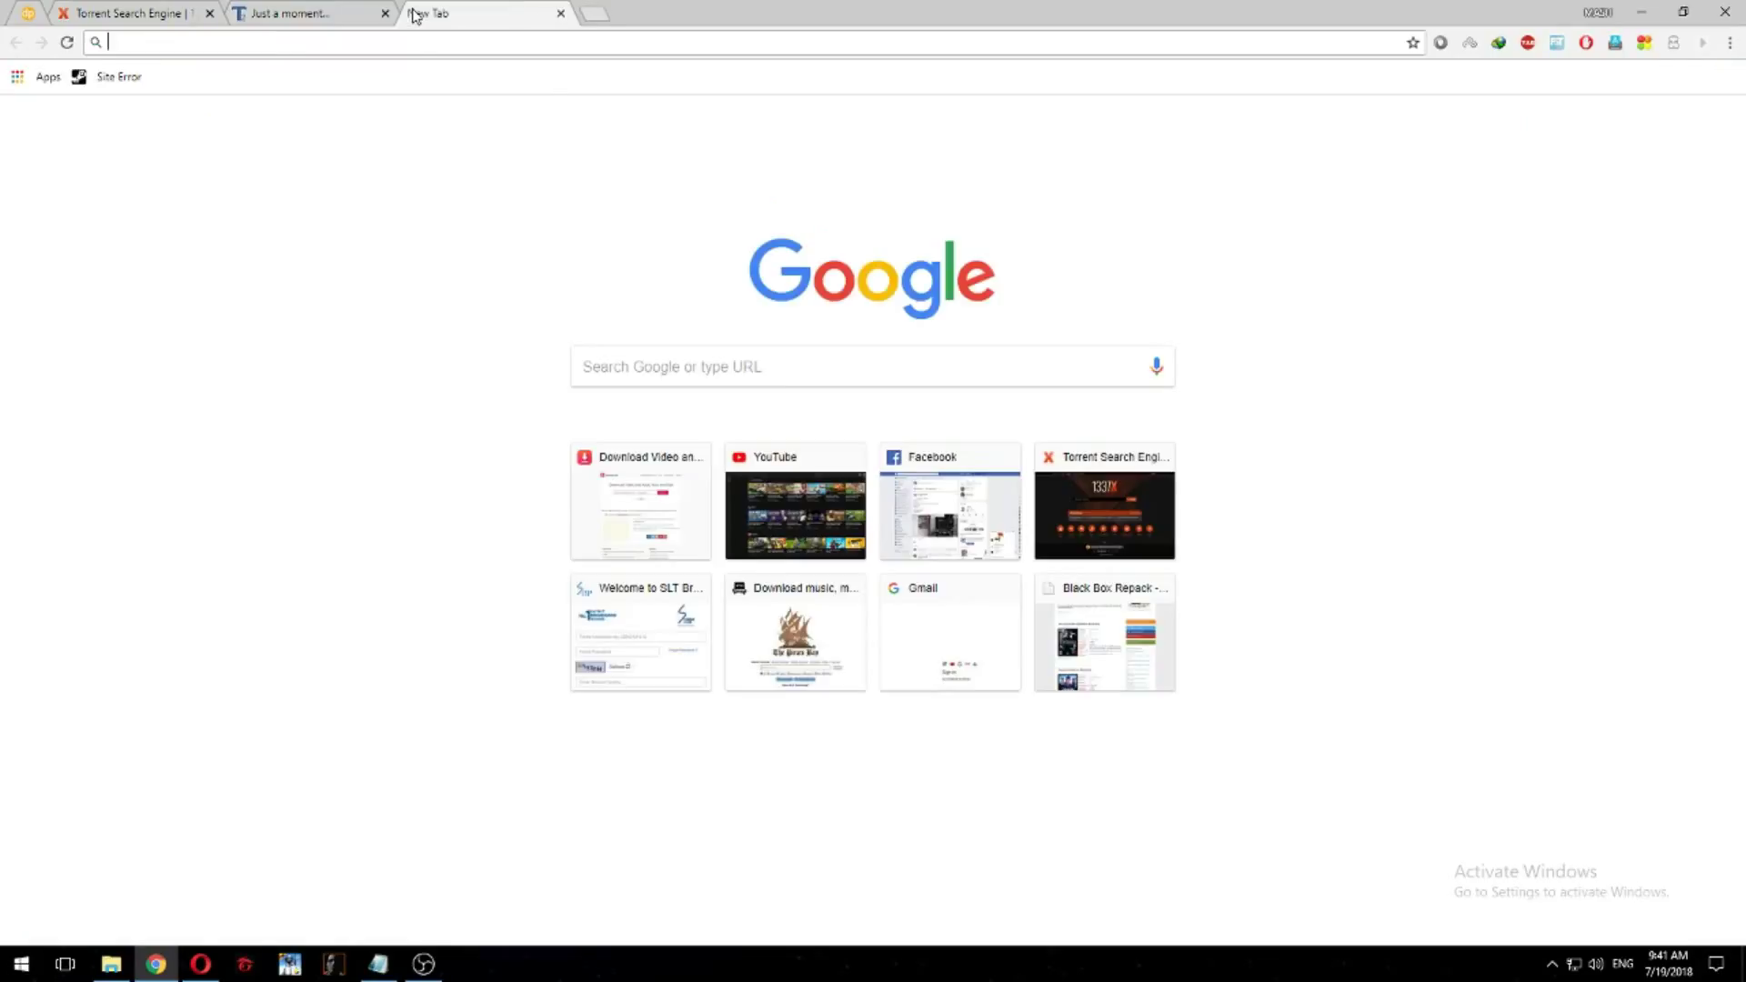
pyautogui.write('the')
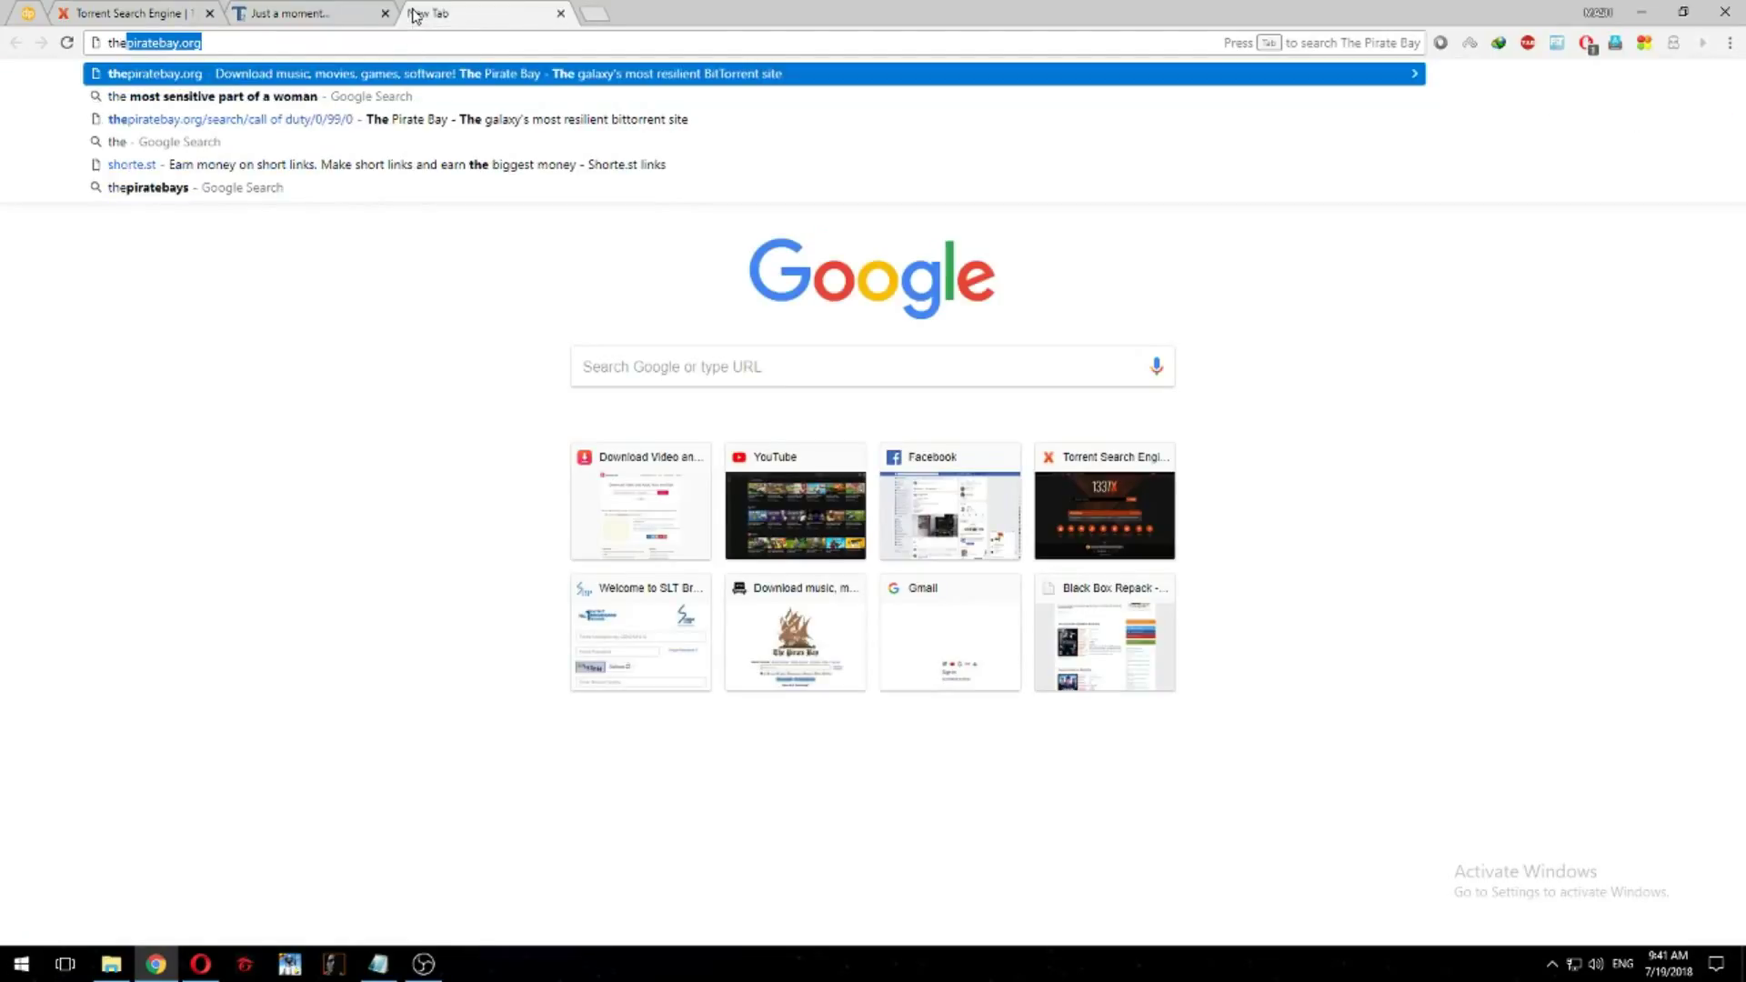
pyautogui.press('Return')
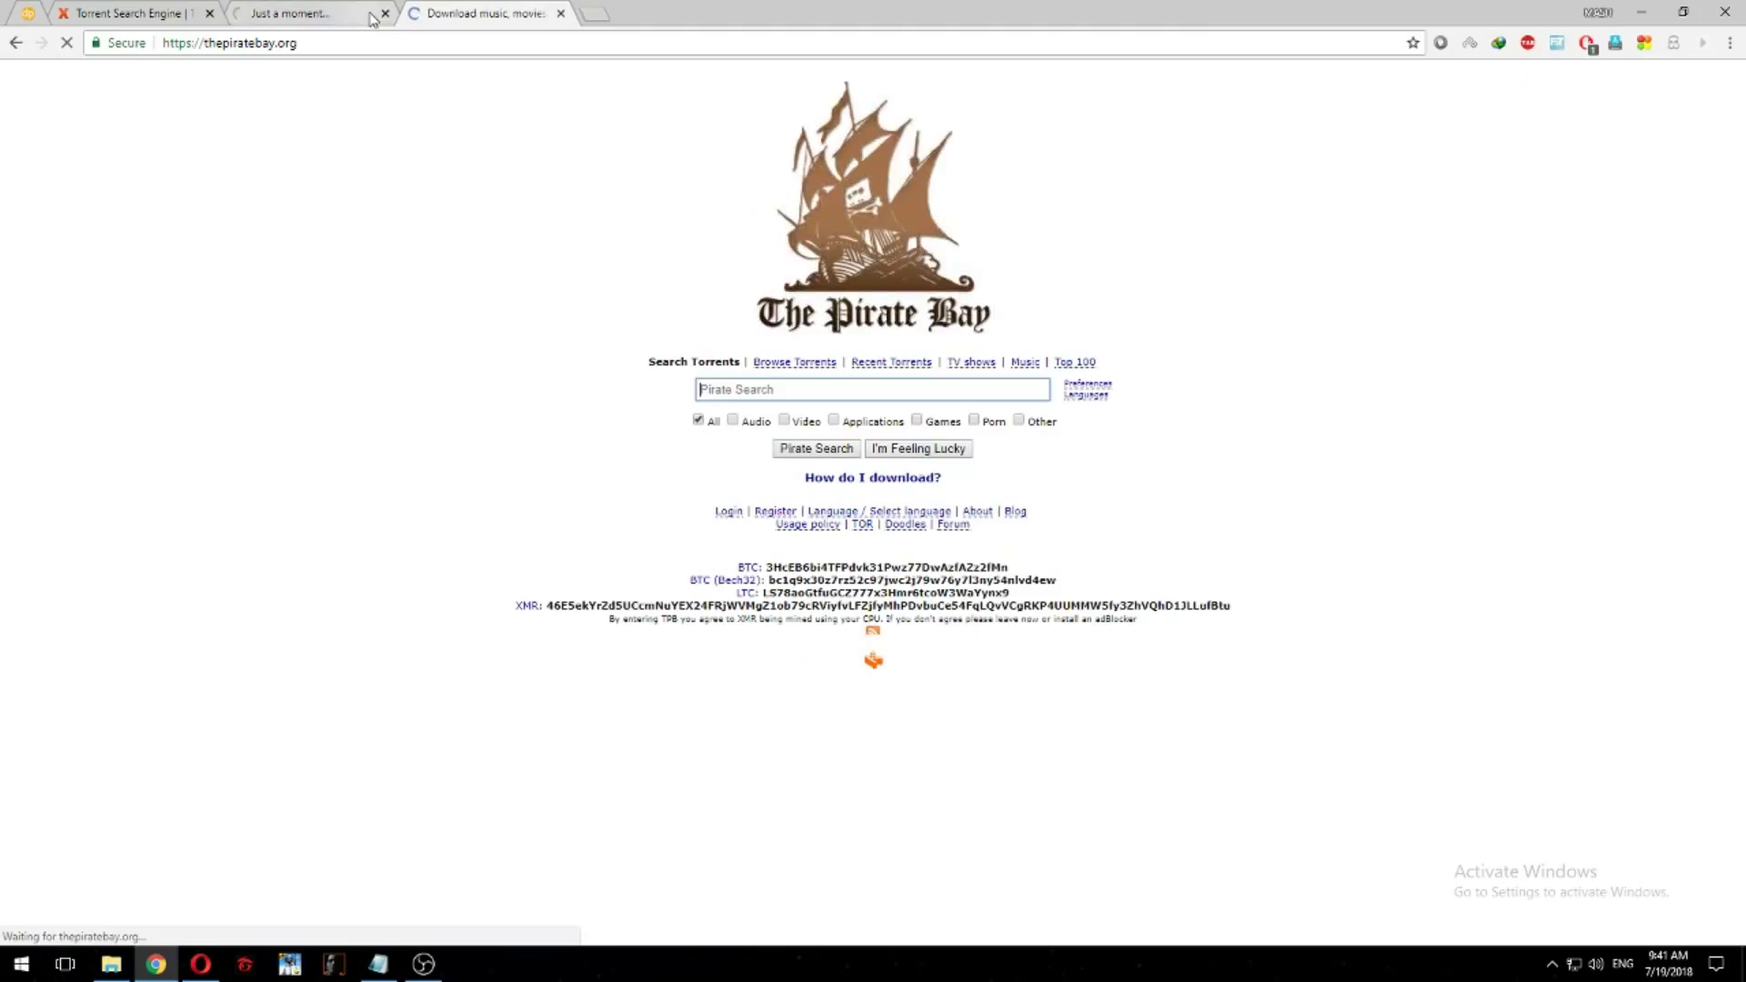
# Step: Look over the home pages of 1337x, Torrentz2 and The Pirate Bay, and close all but 1337x
pyautogui.click(238, 13)
pyautogui.click(211, 7)
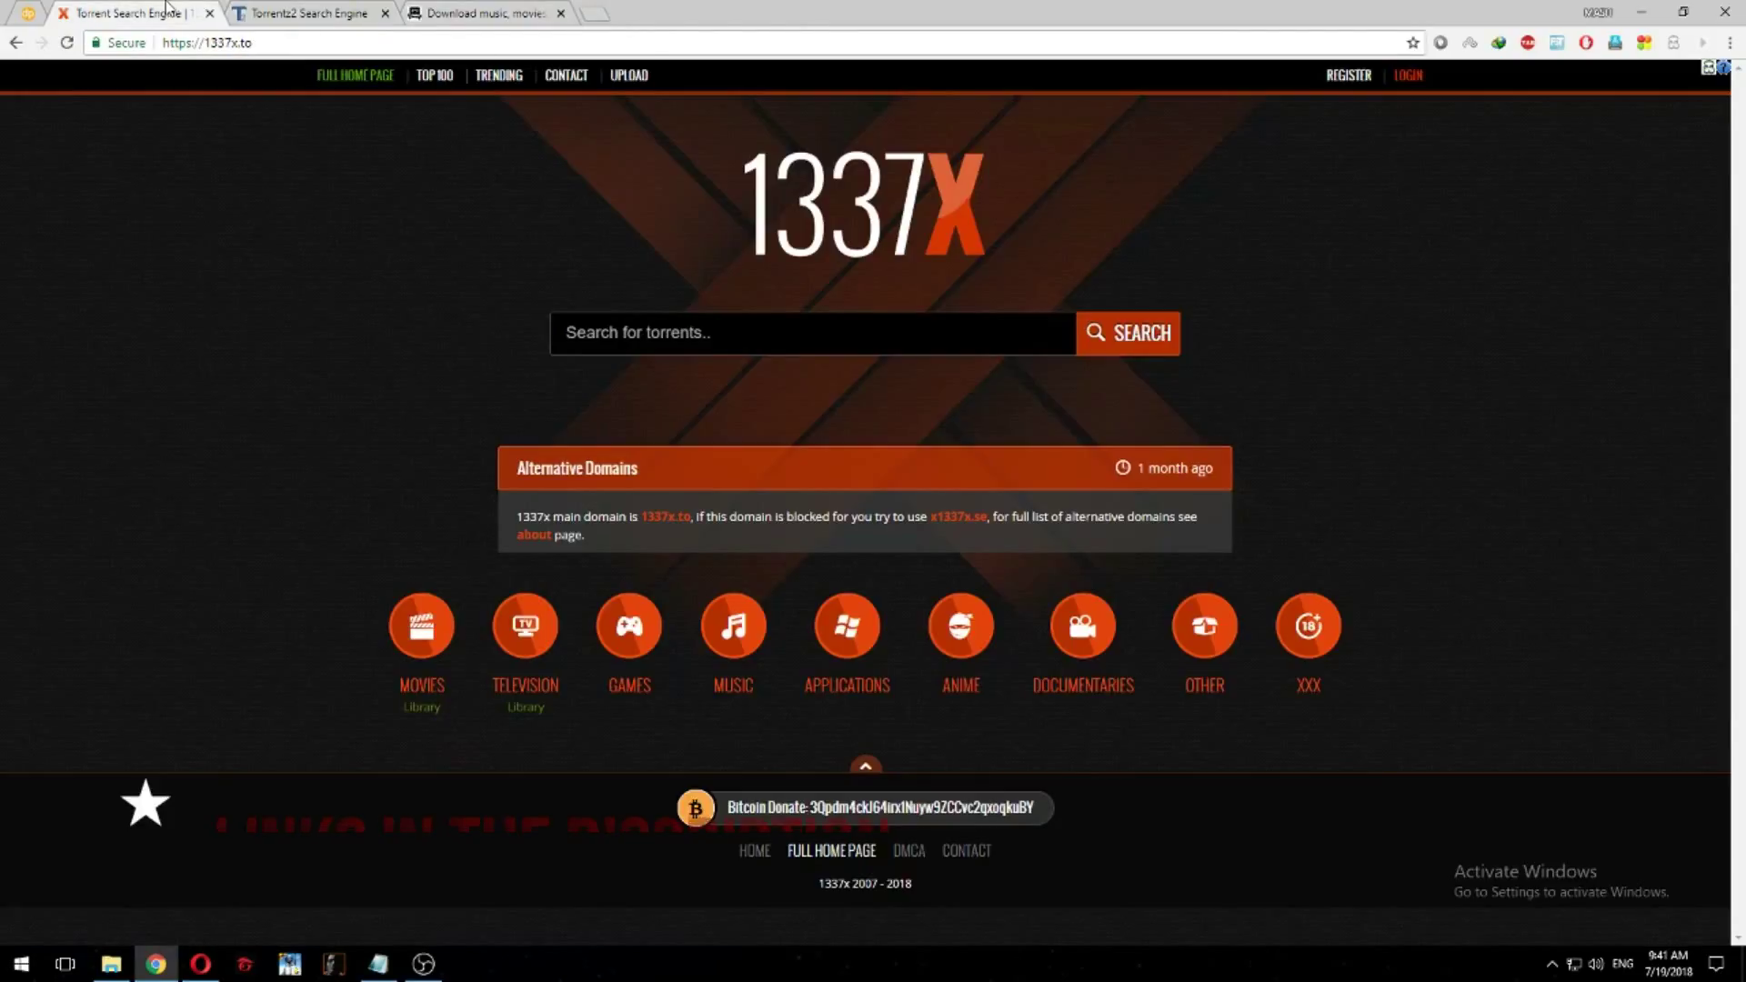
pyautogui.click(304, 13)
pyautogui.click(482, 13)
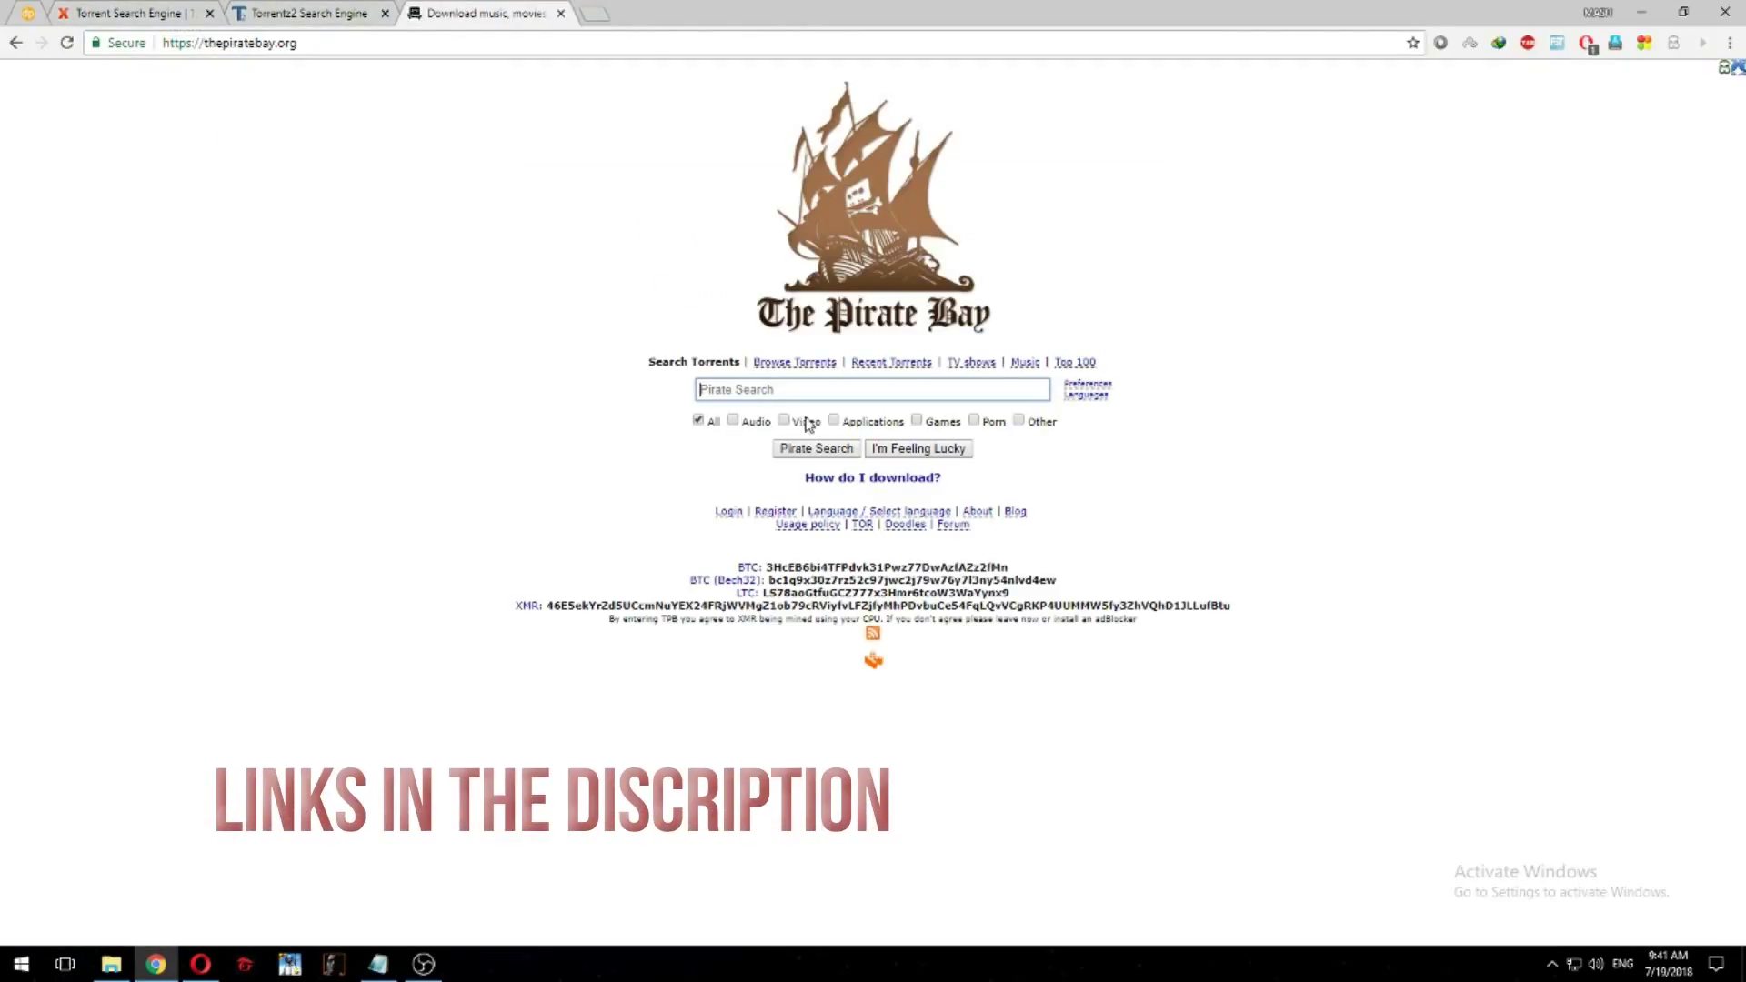
pyautogui.click(250, 9)
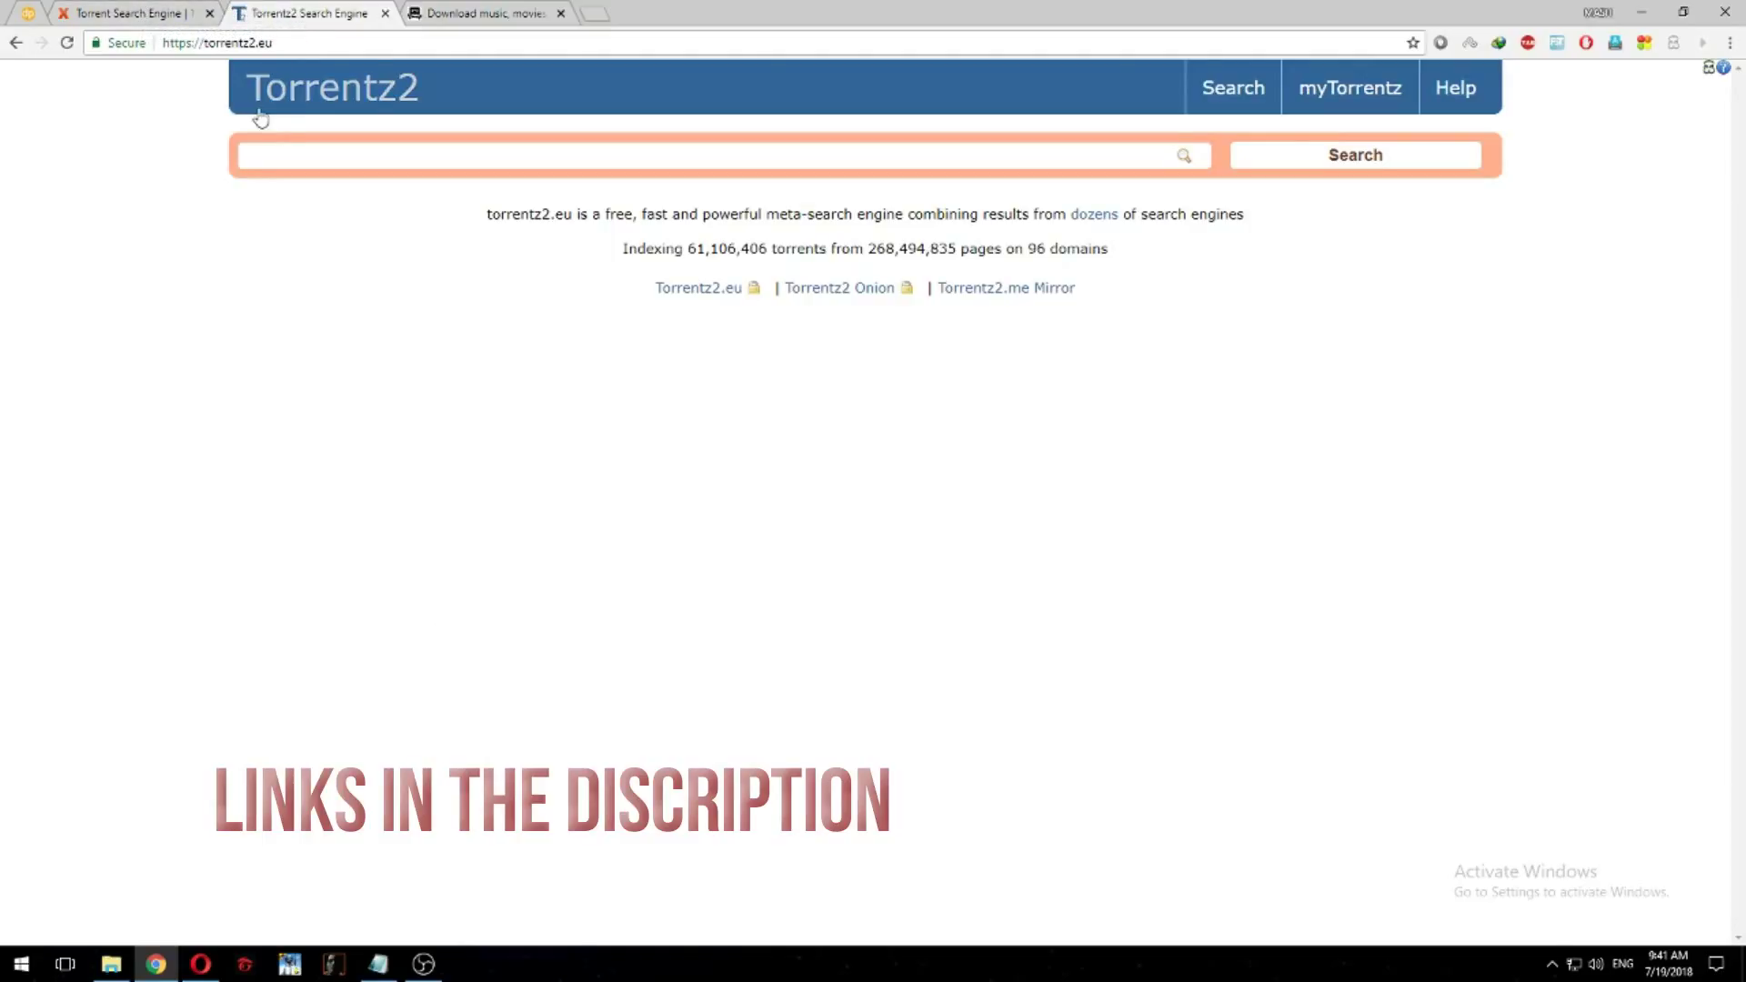
pyautogui.click(385, 14)
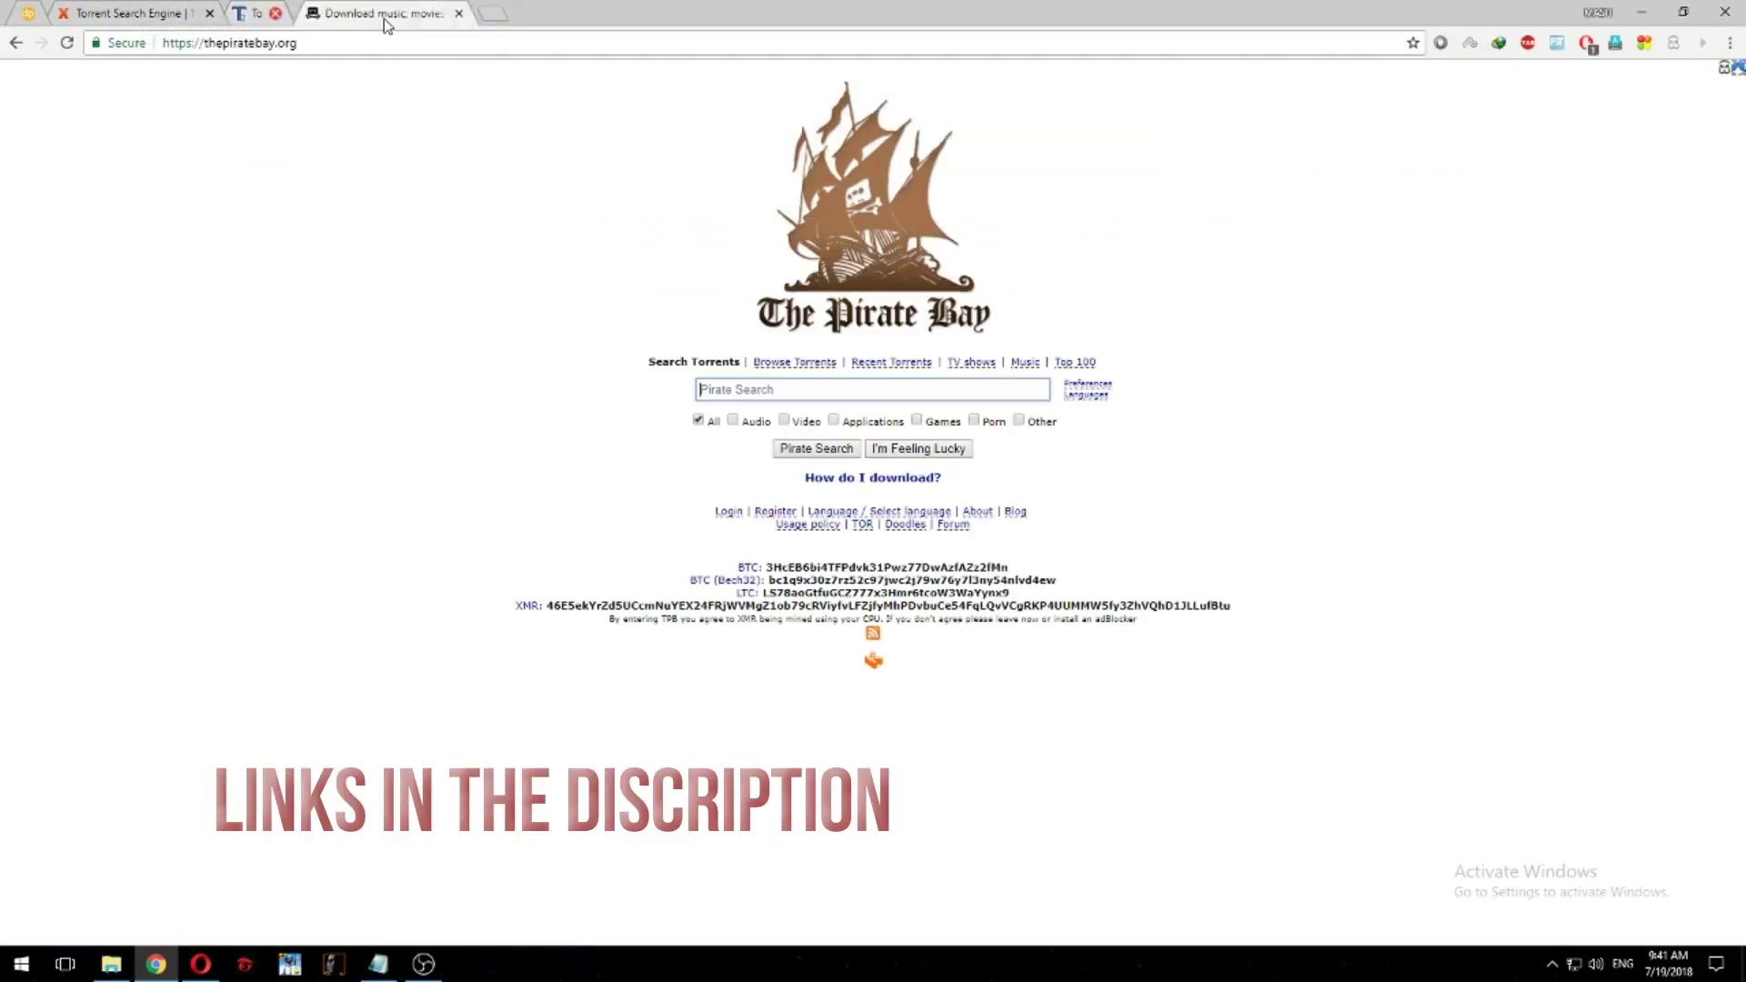
pyautogui.click(384, 15)
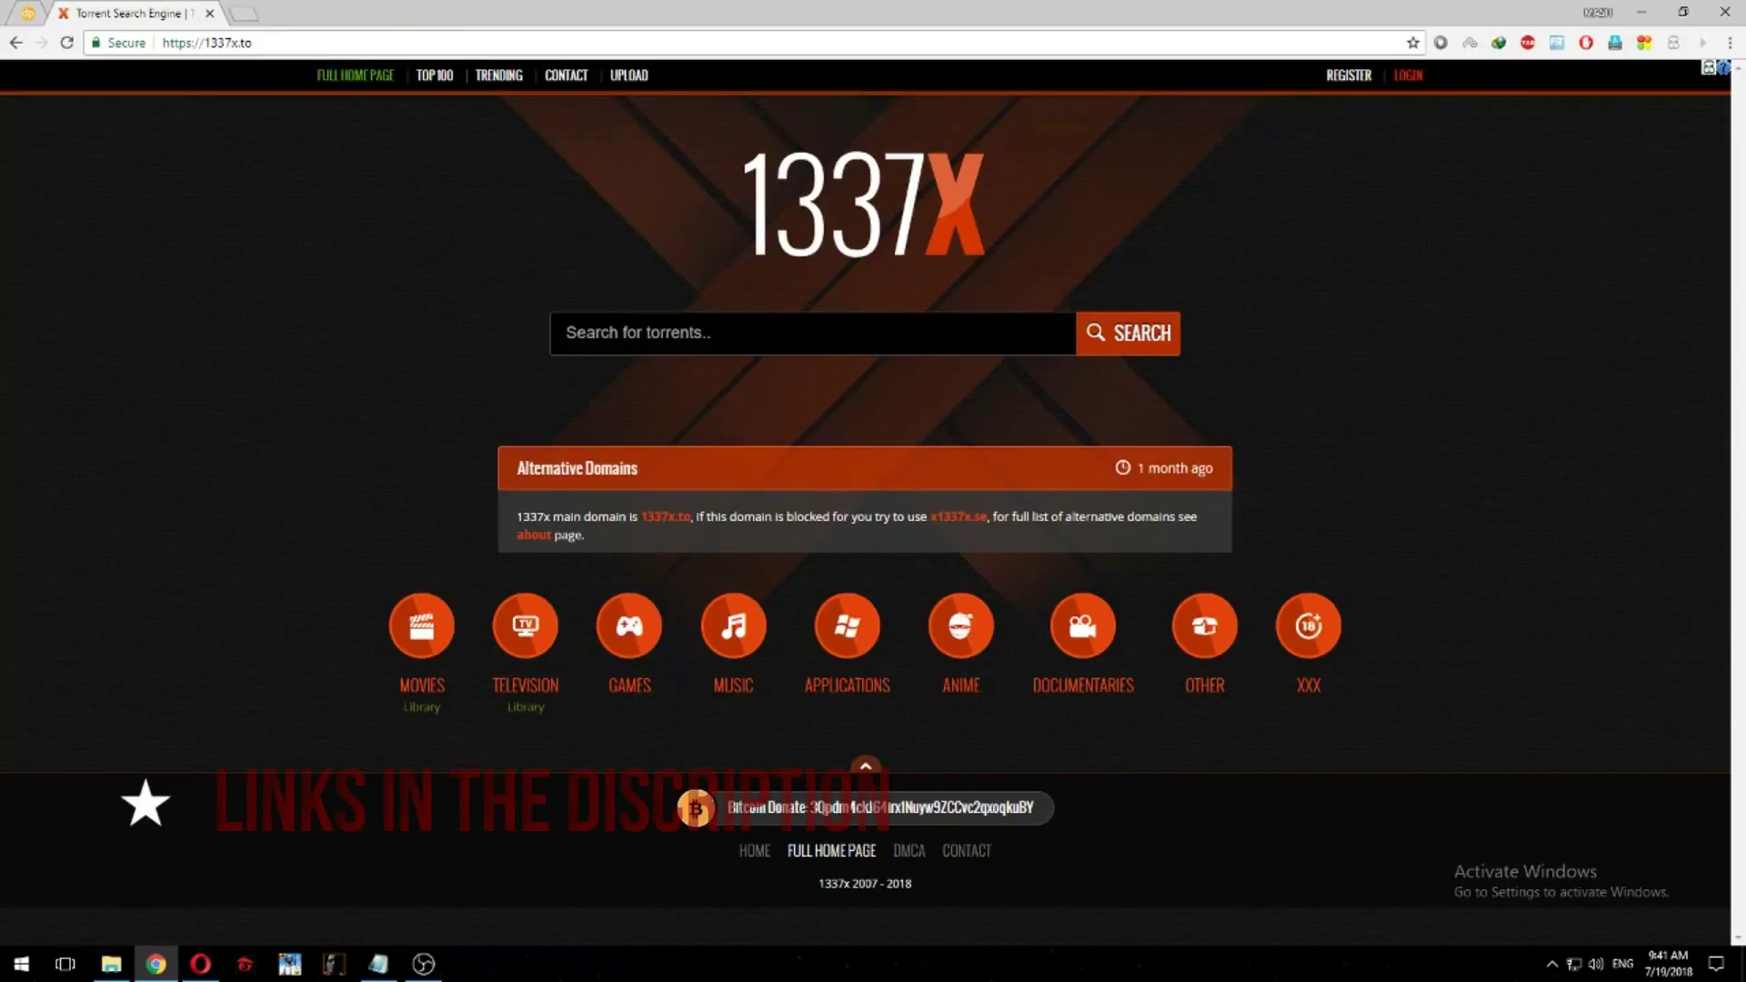
# Step: Search 1337x for "wallpaper" torrents
pyautogui.click(566, 333)
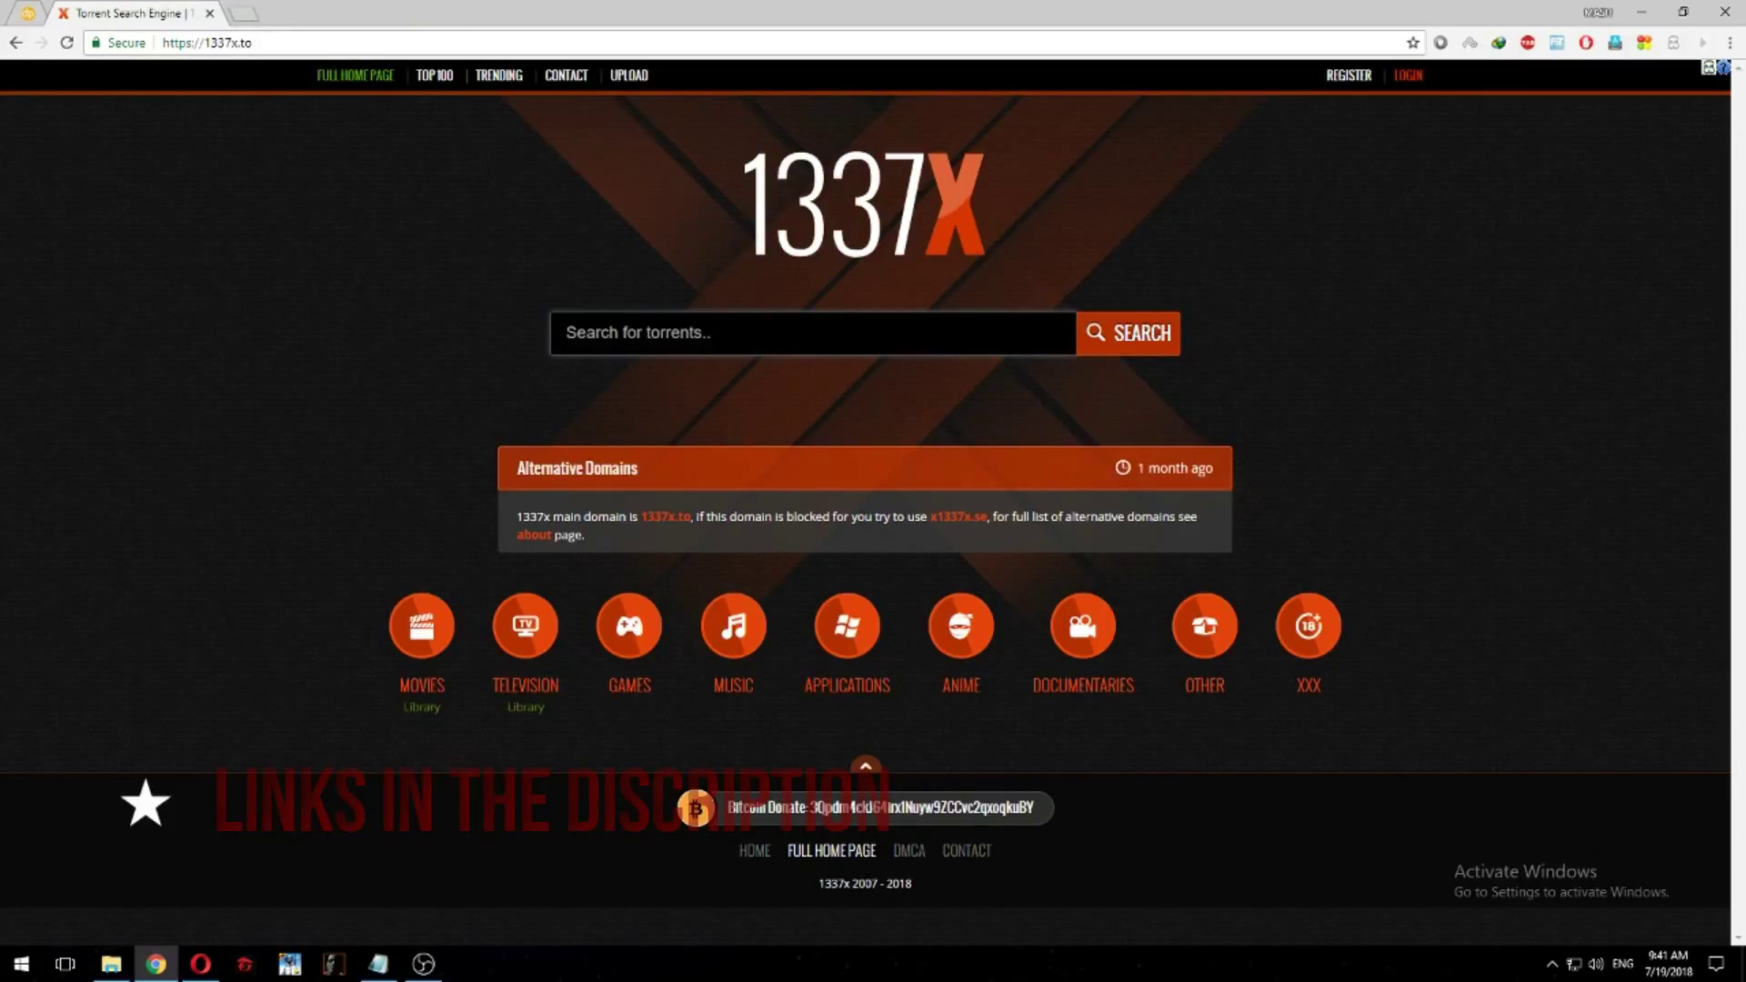
pyautogui.write('wallpaper')
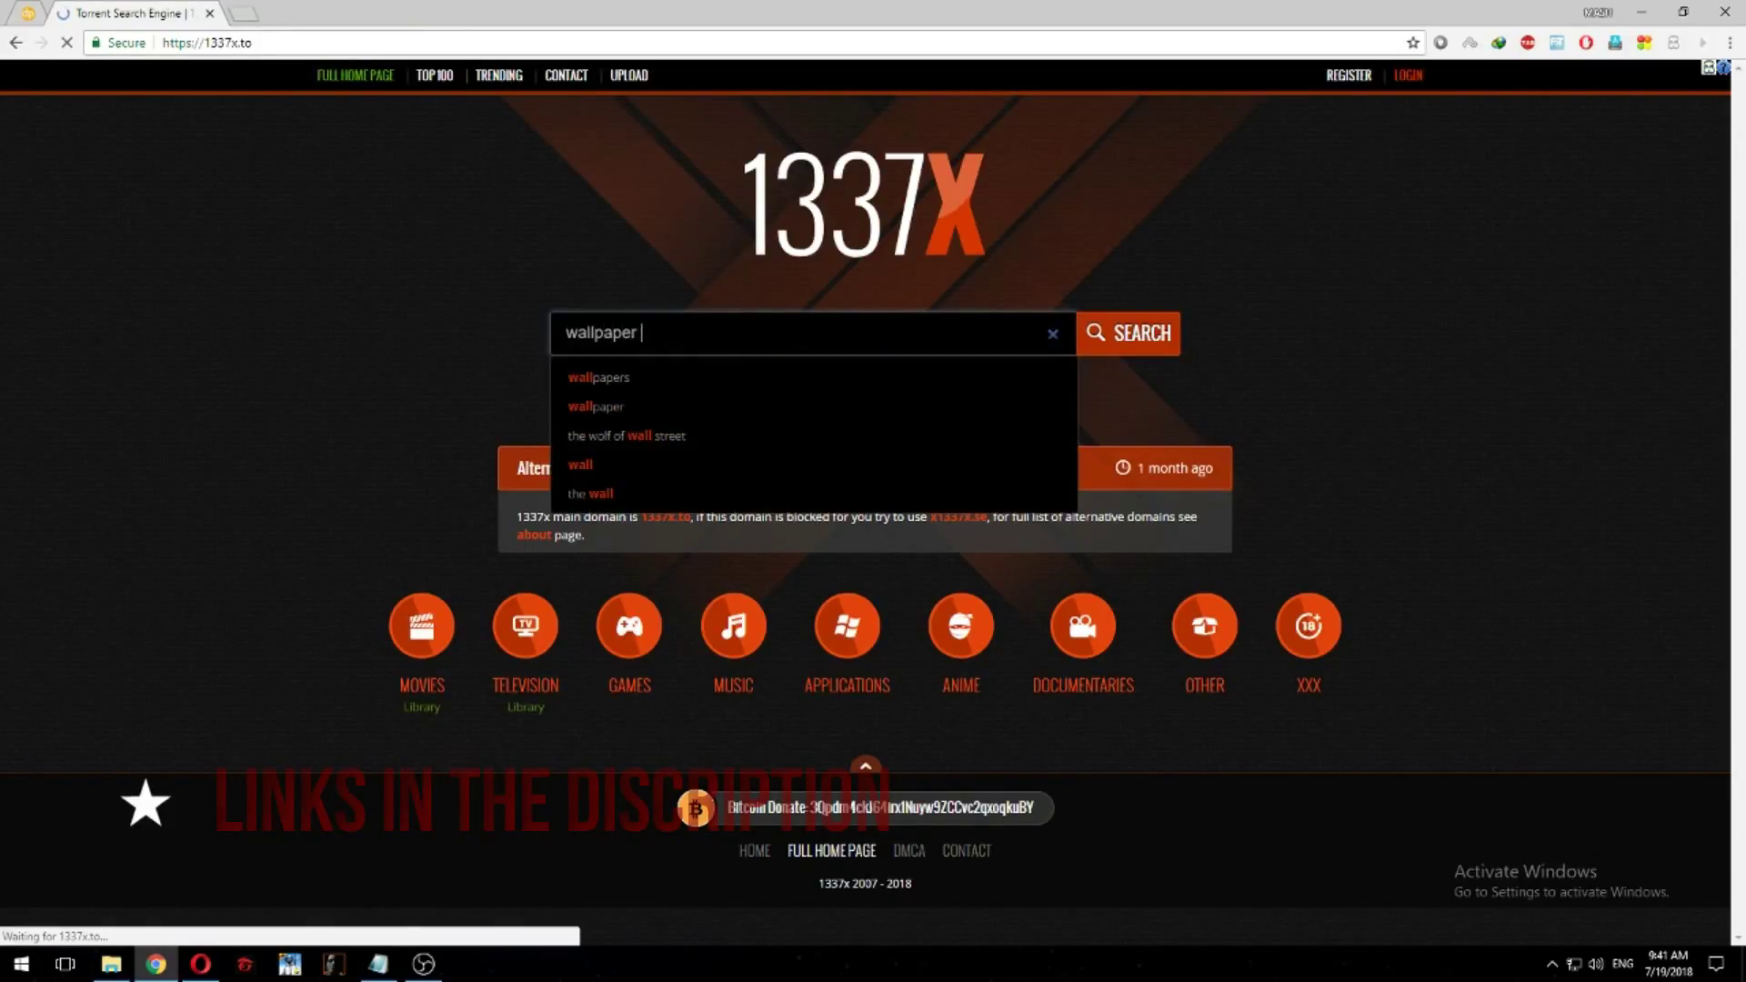
pyautogui.press('Return')
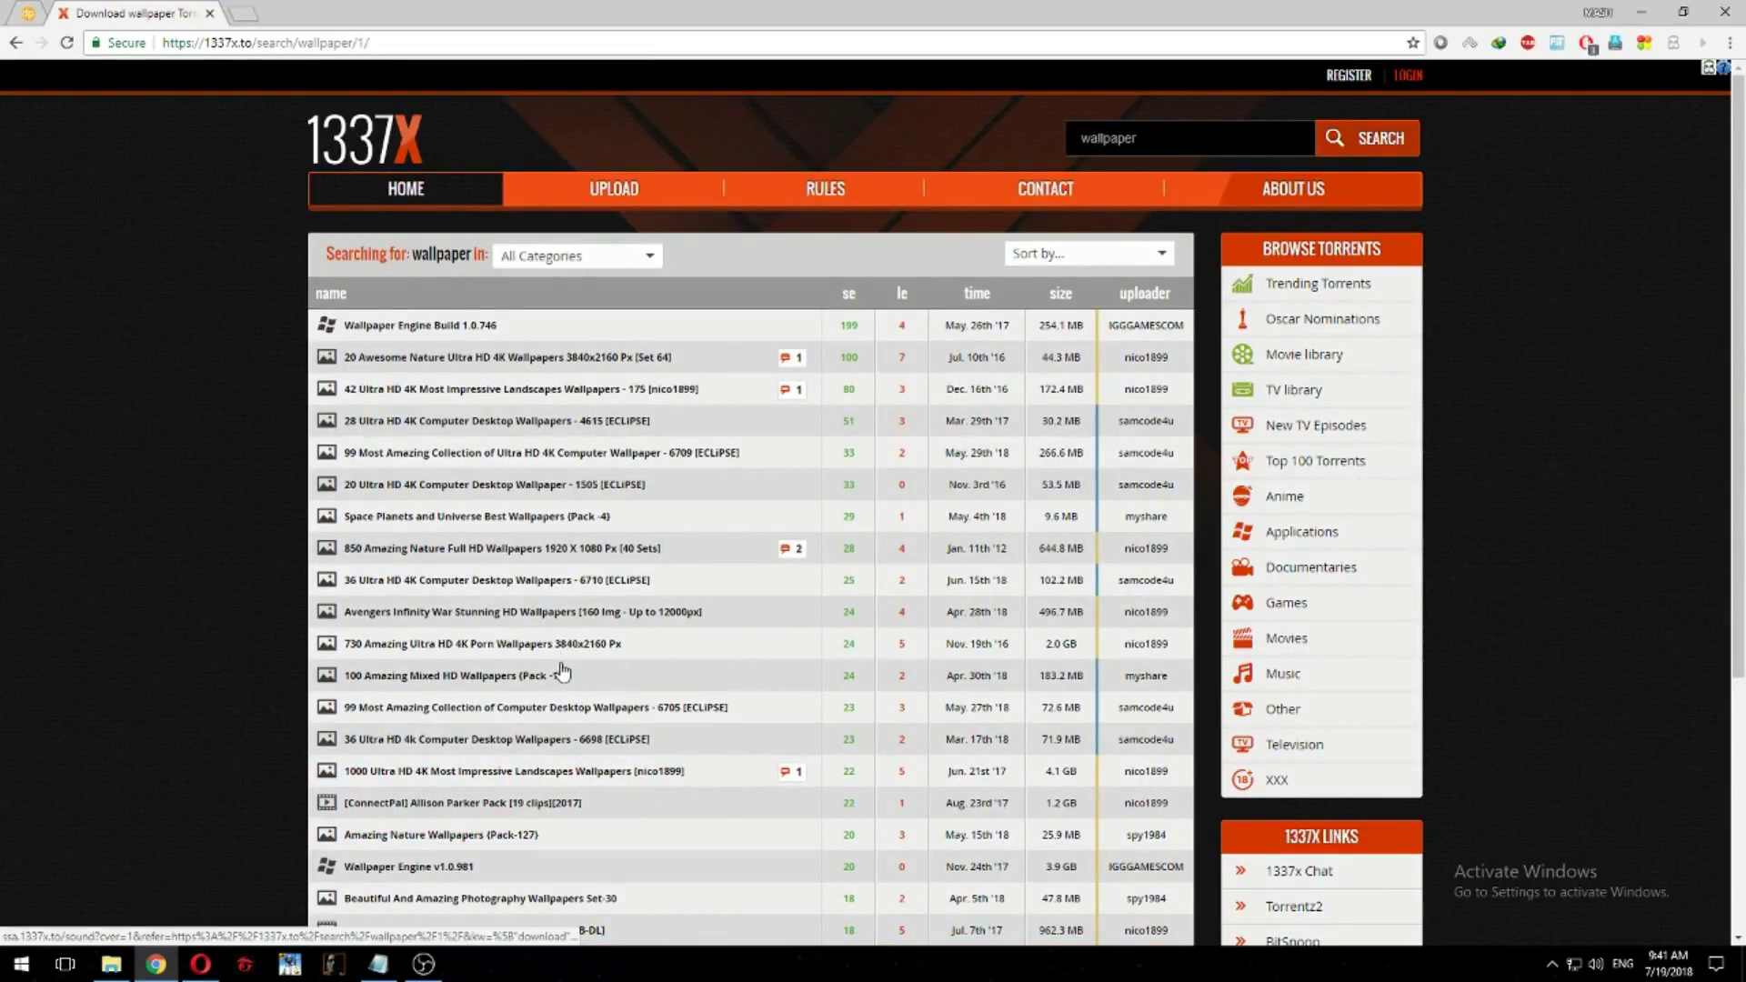
# Step: Close the pop-up tab and open the "Space Planets and Universe Best Wallpapers {Pack -4}" torrent from the search results
pyautogui.click(175, 327)
pyautogui.click(391, 13)
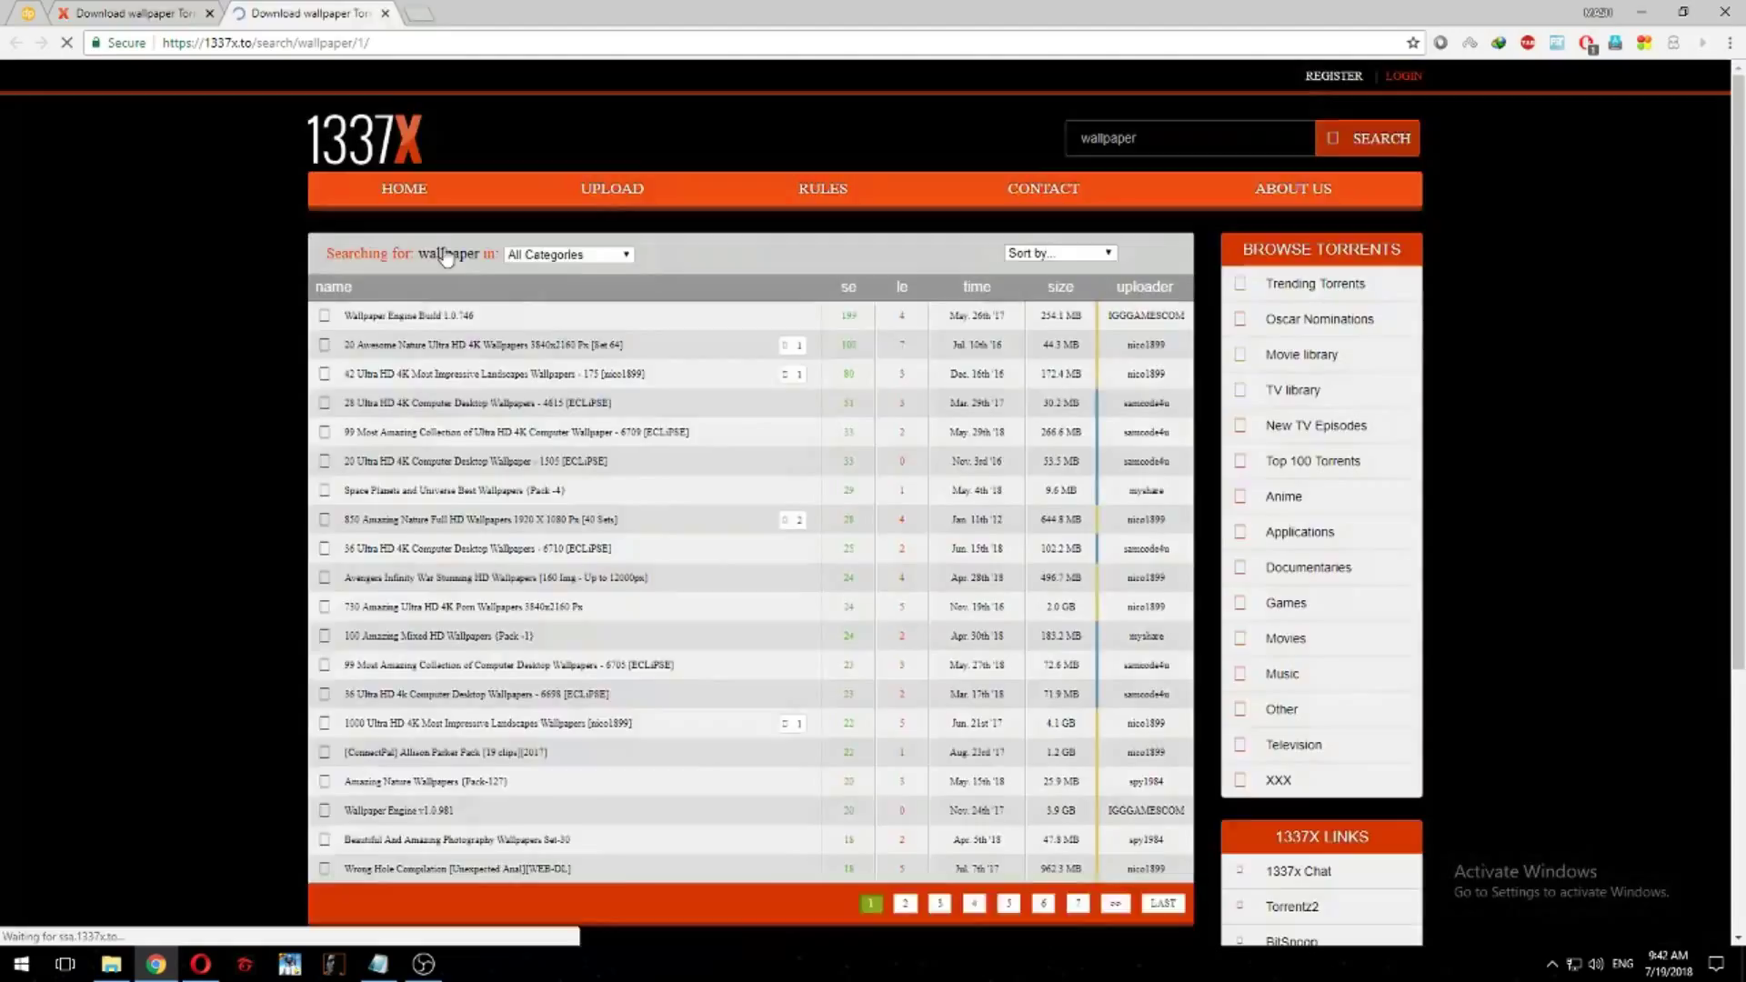
pyautogui.scroll(-1, 575, 684)
pyautogui.scroll(-1, 575, 684)
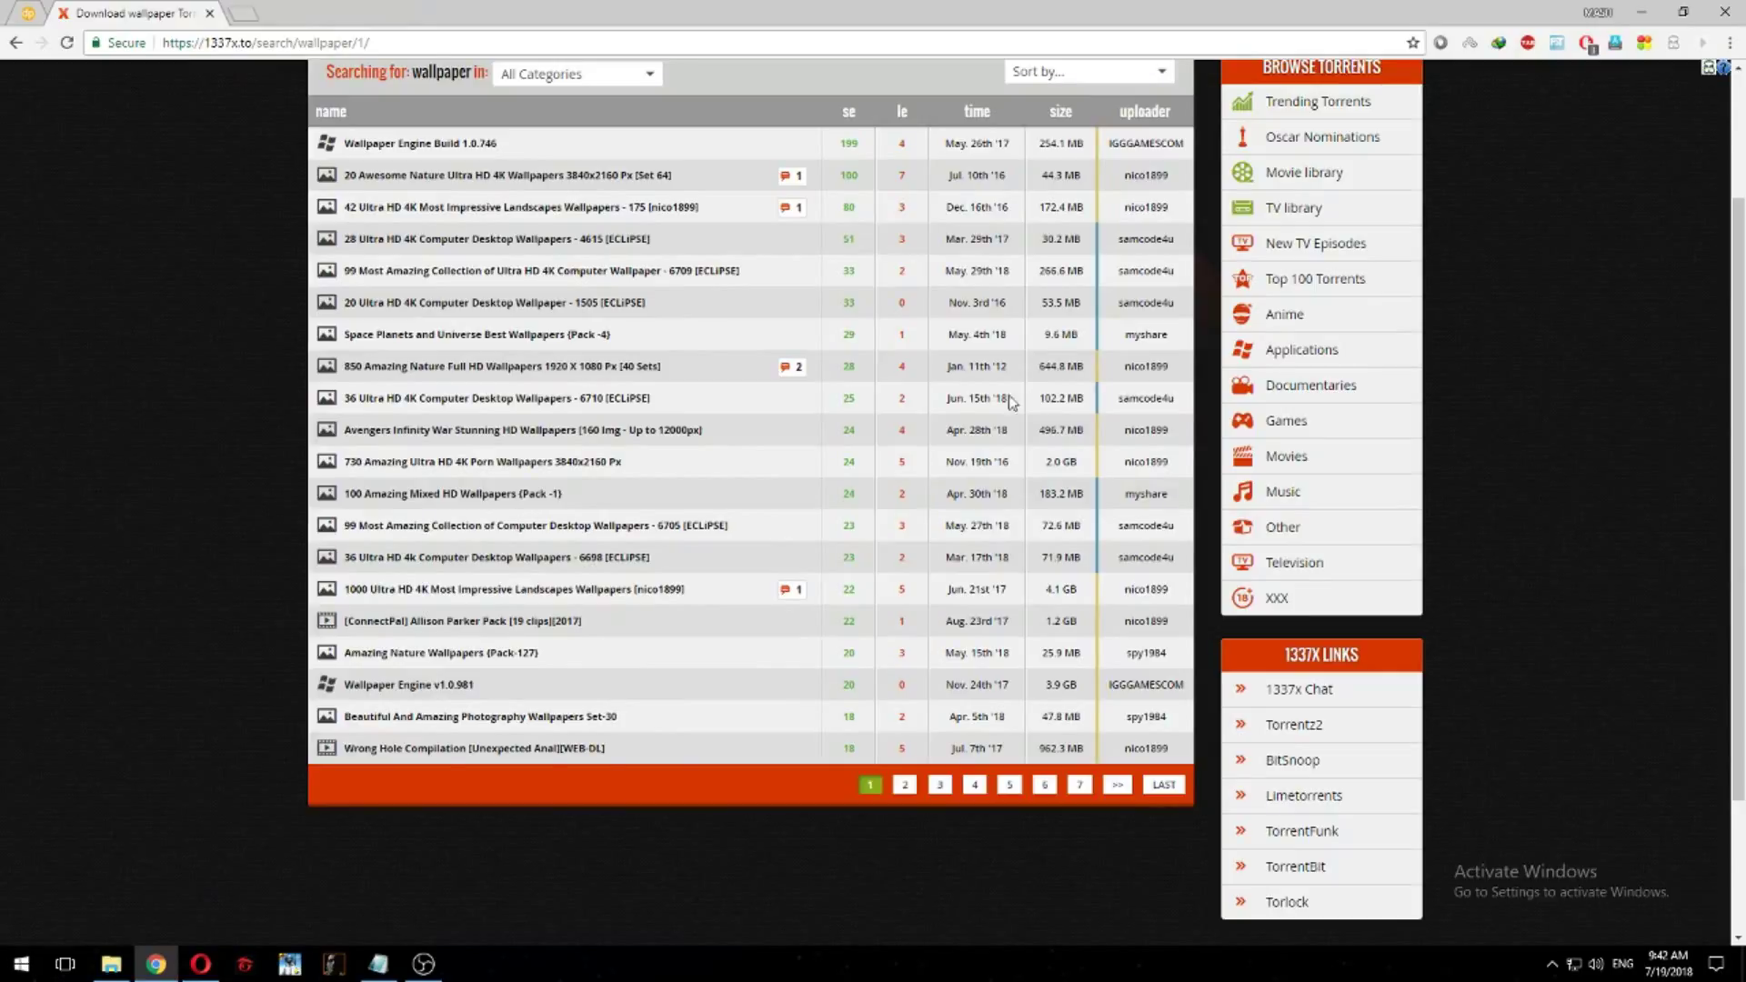
pyautogui.click(553, 337)
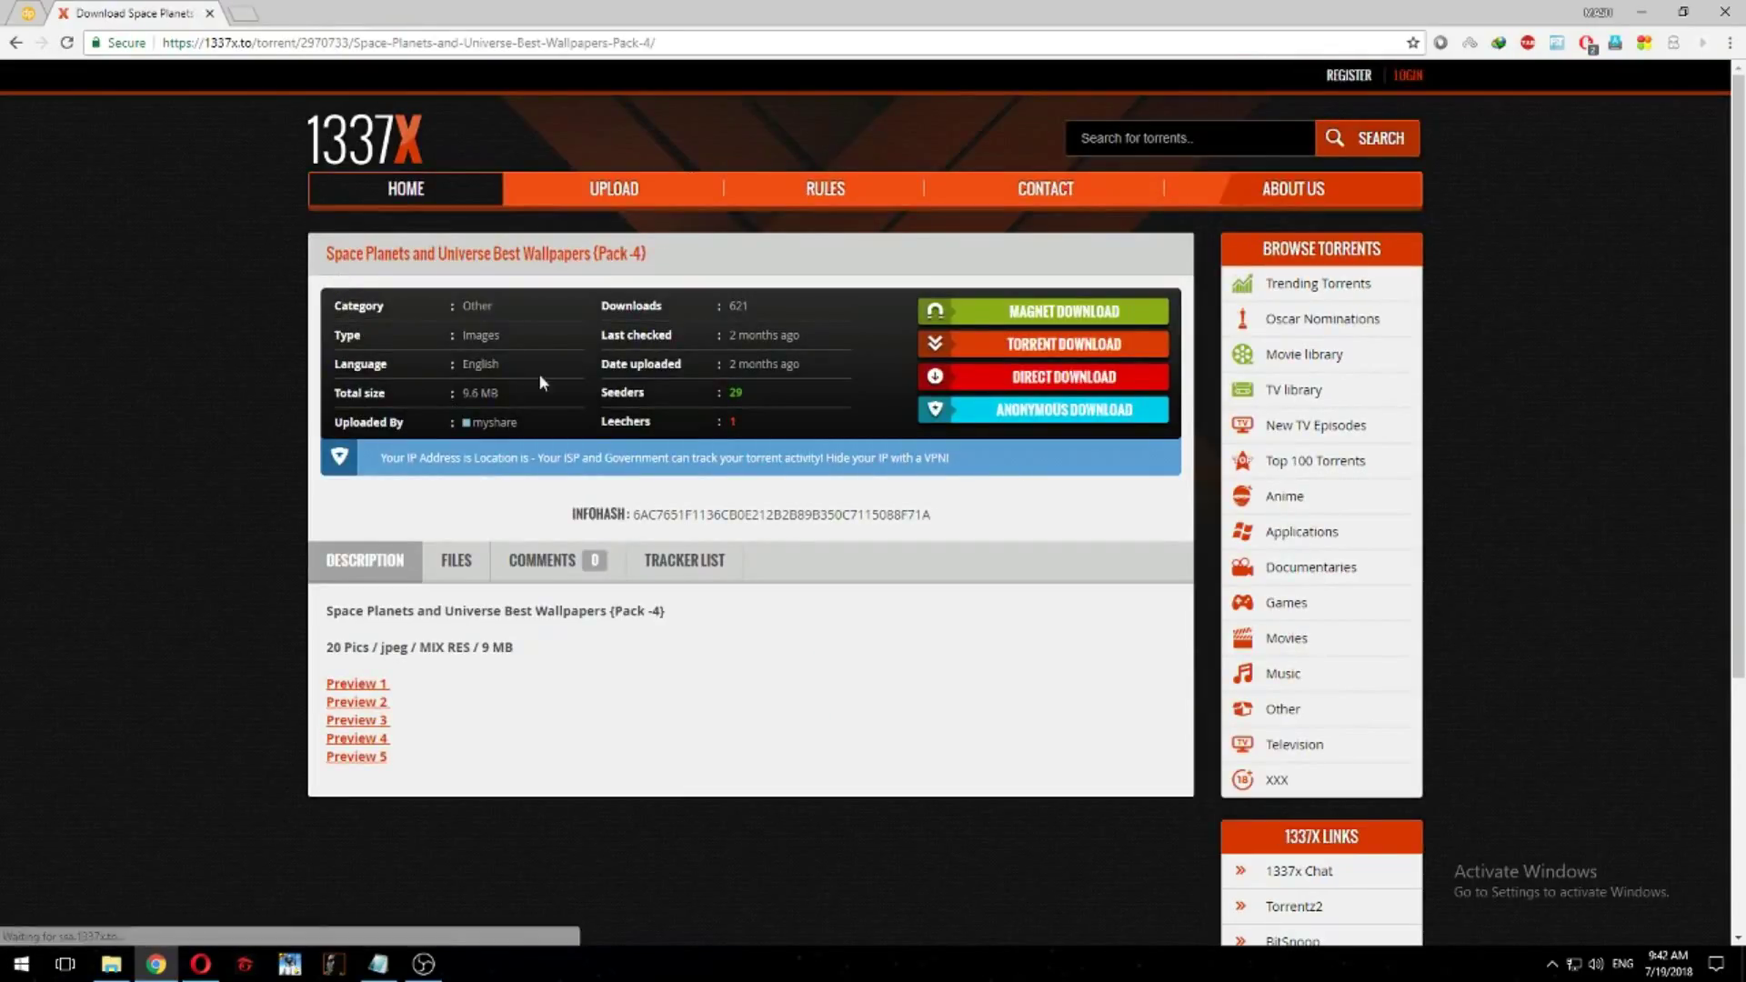
# Step: Go back to the wallpaper results, look through the list, and reopen the Space Planets and Universe Best Wallpapers torrent page
pyautogui.click(16, 43)
pyautogui.scroll(2, 757, 510)
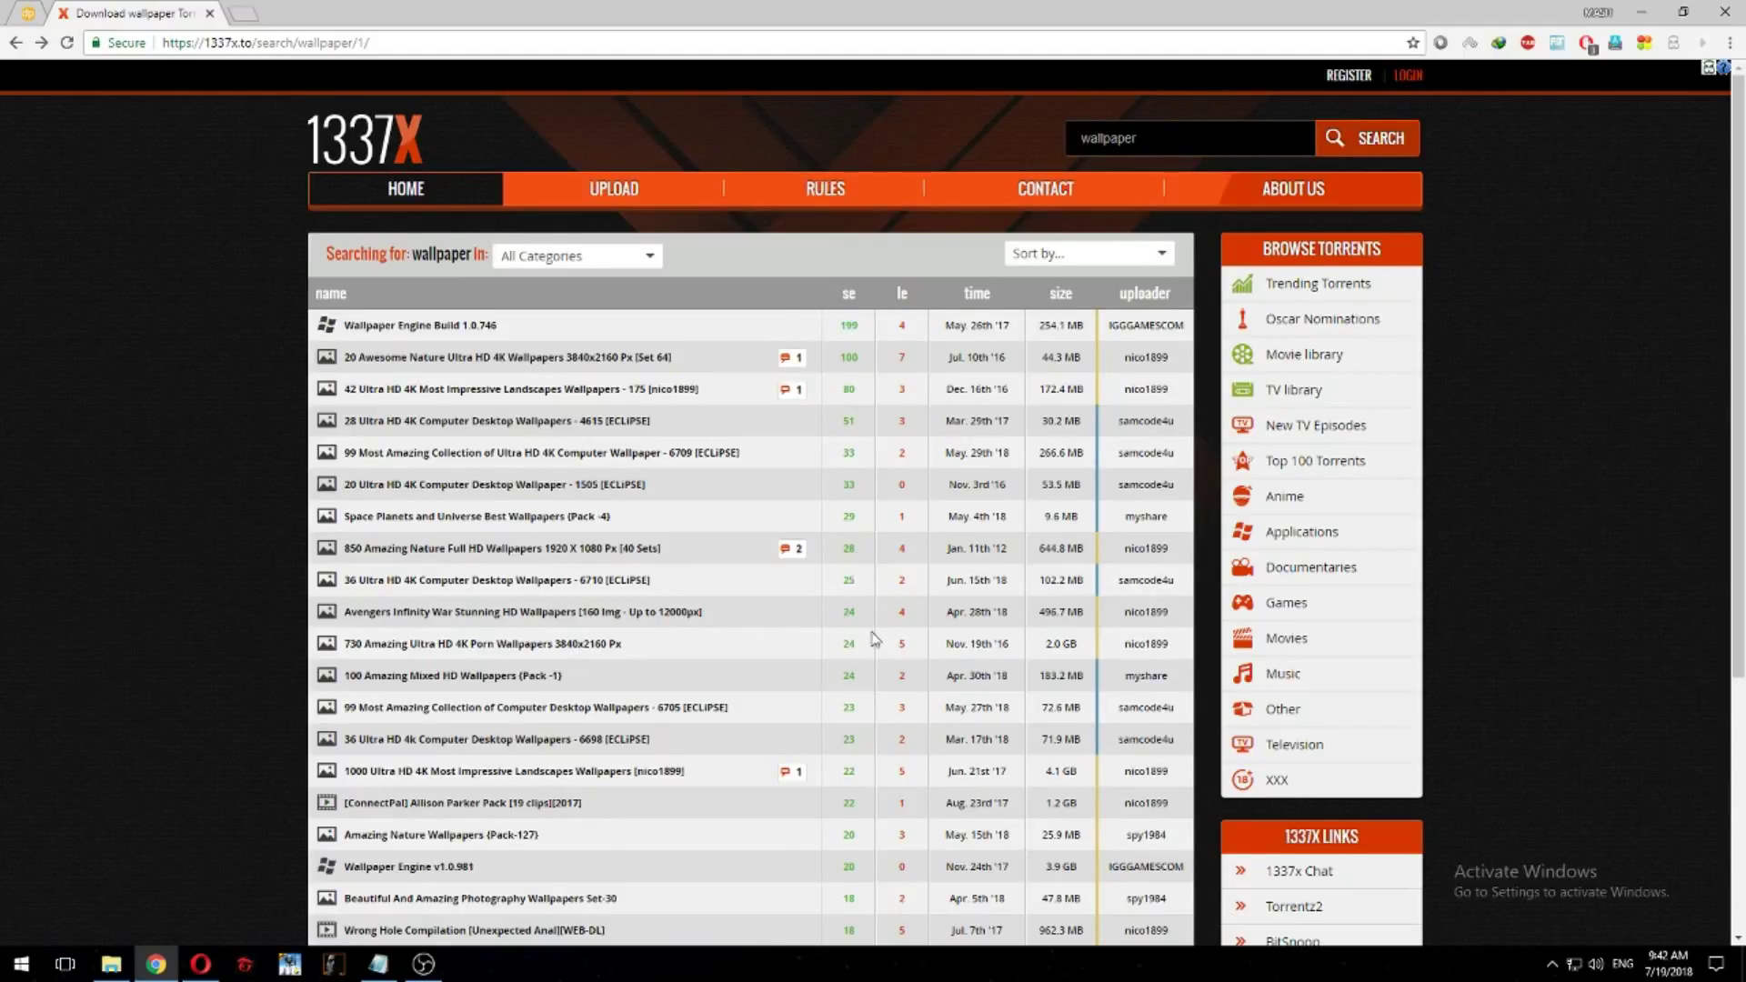
pyautogui.scroll(-4, 873, 639)
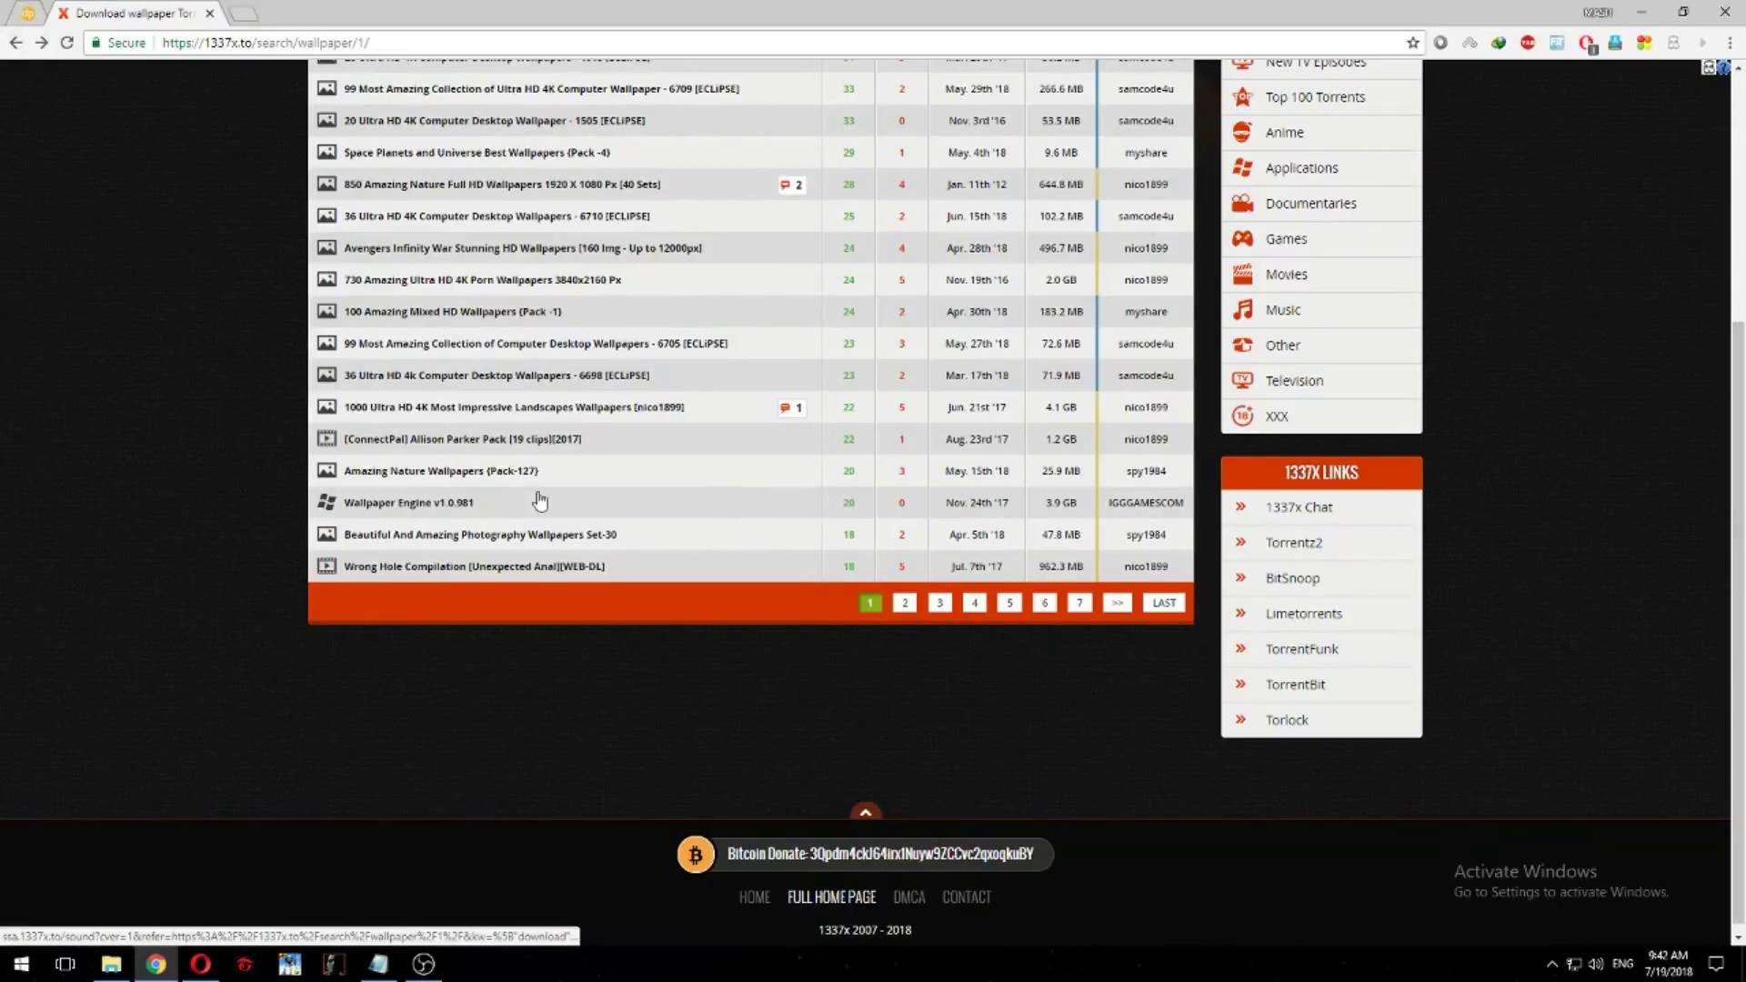
pyautogui.click(244, 13)
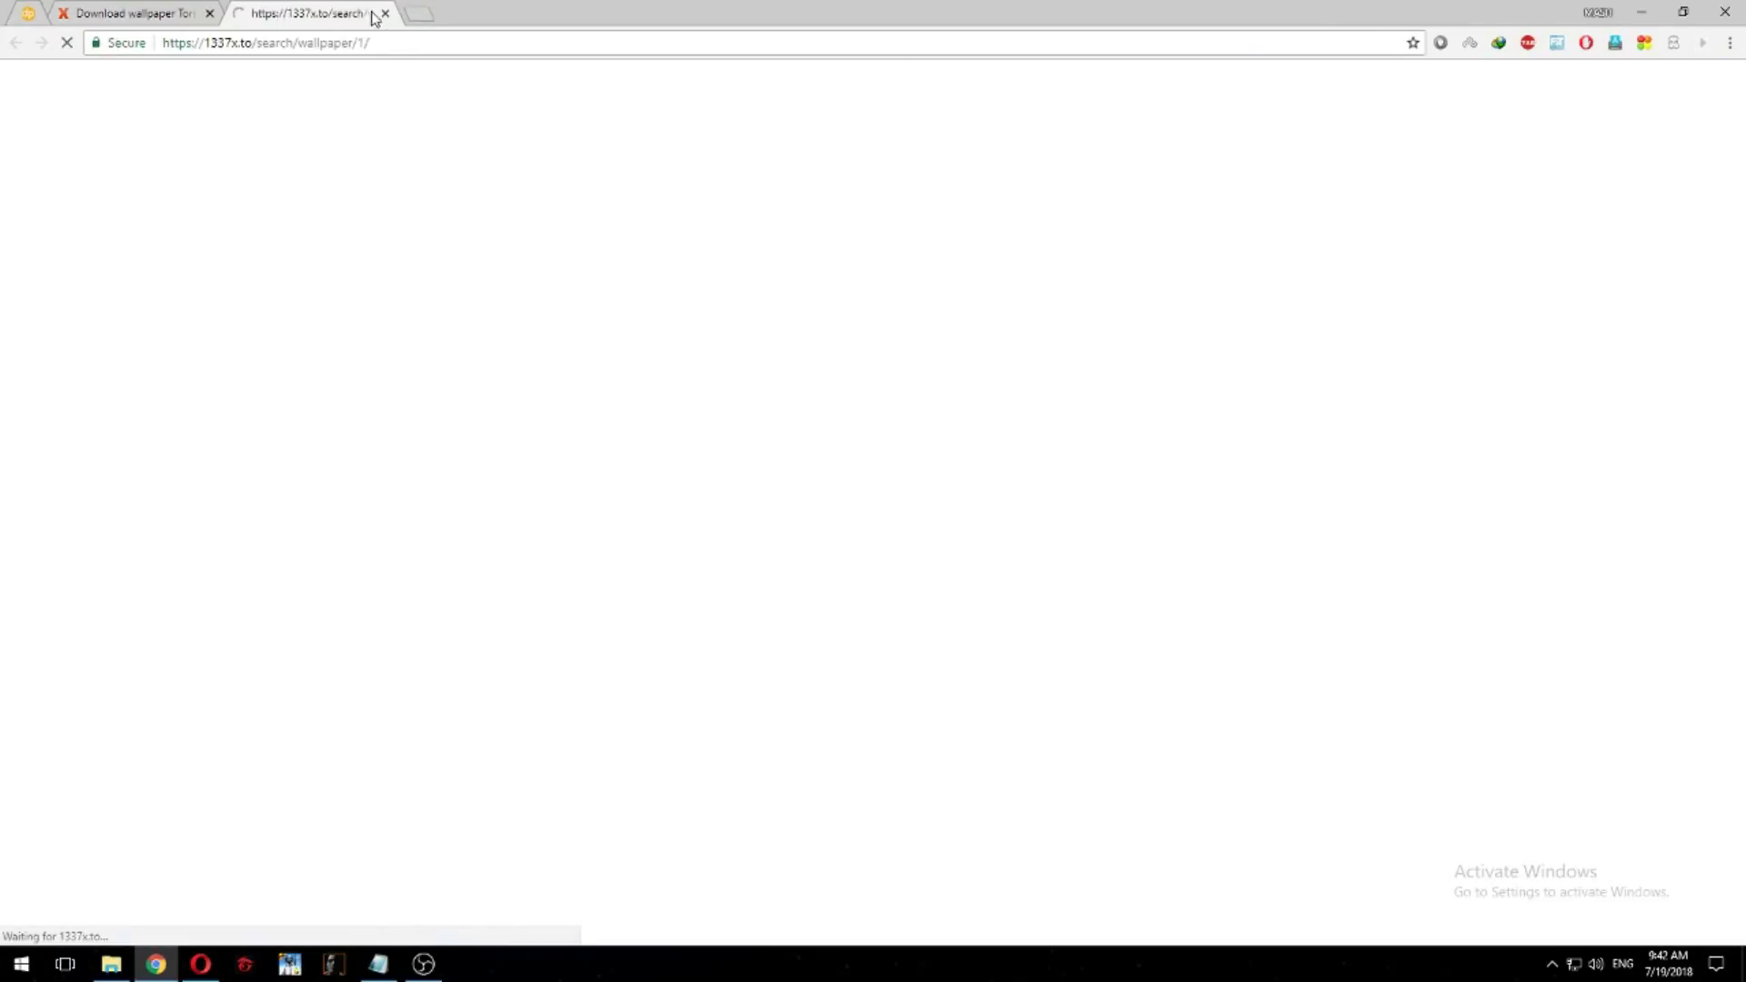
pyautogui.click(372, 13)
pyautogui.click(454, 152)
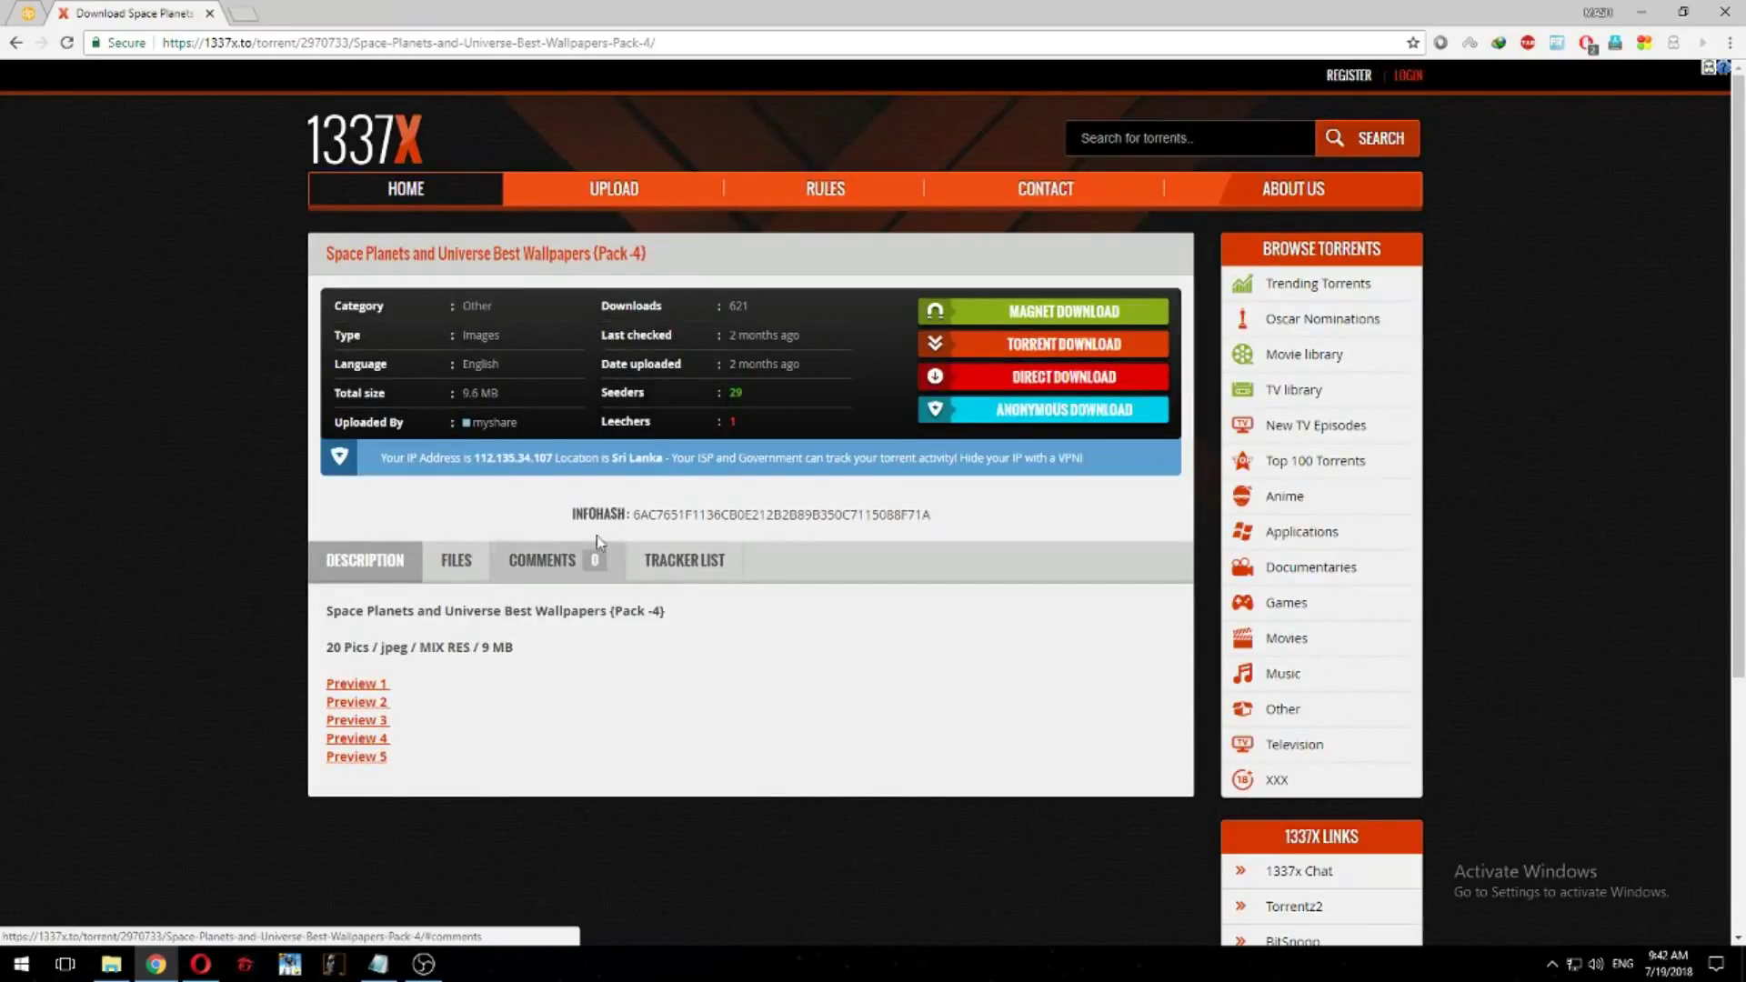
# Step: Check the user comments on the Space Planets torrent and return to its description
pyautogui.click(535, 575)
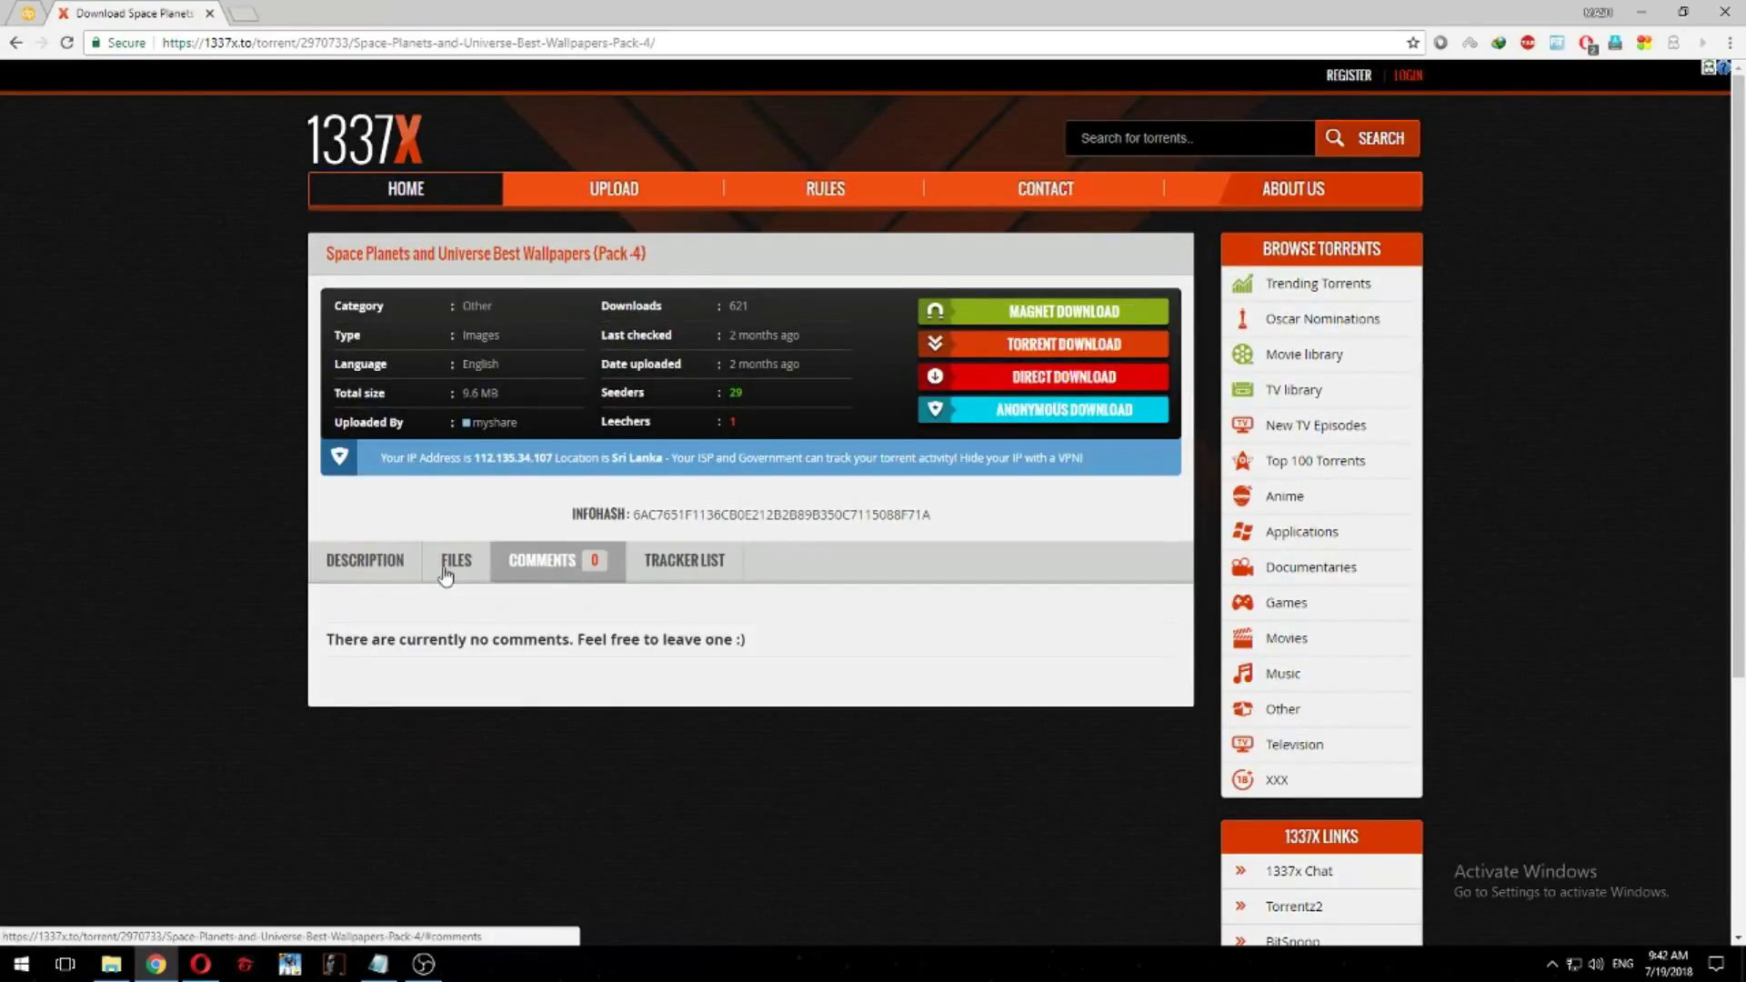
pyautogui.moveTo(438, 640); pyautogui.dragTo(495, 644)
pyautogui.click(583, 672)
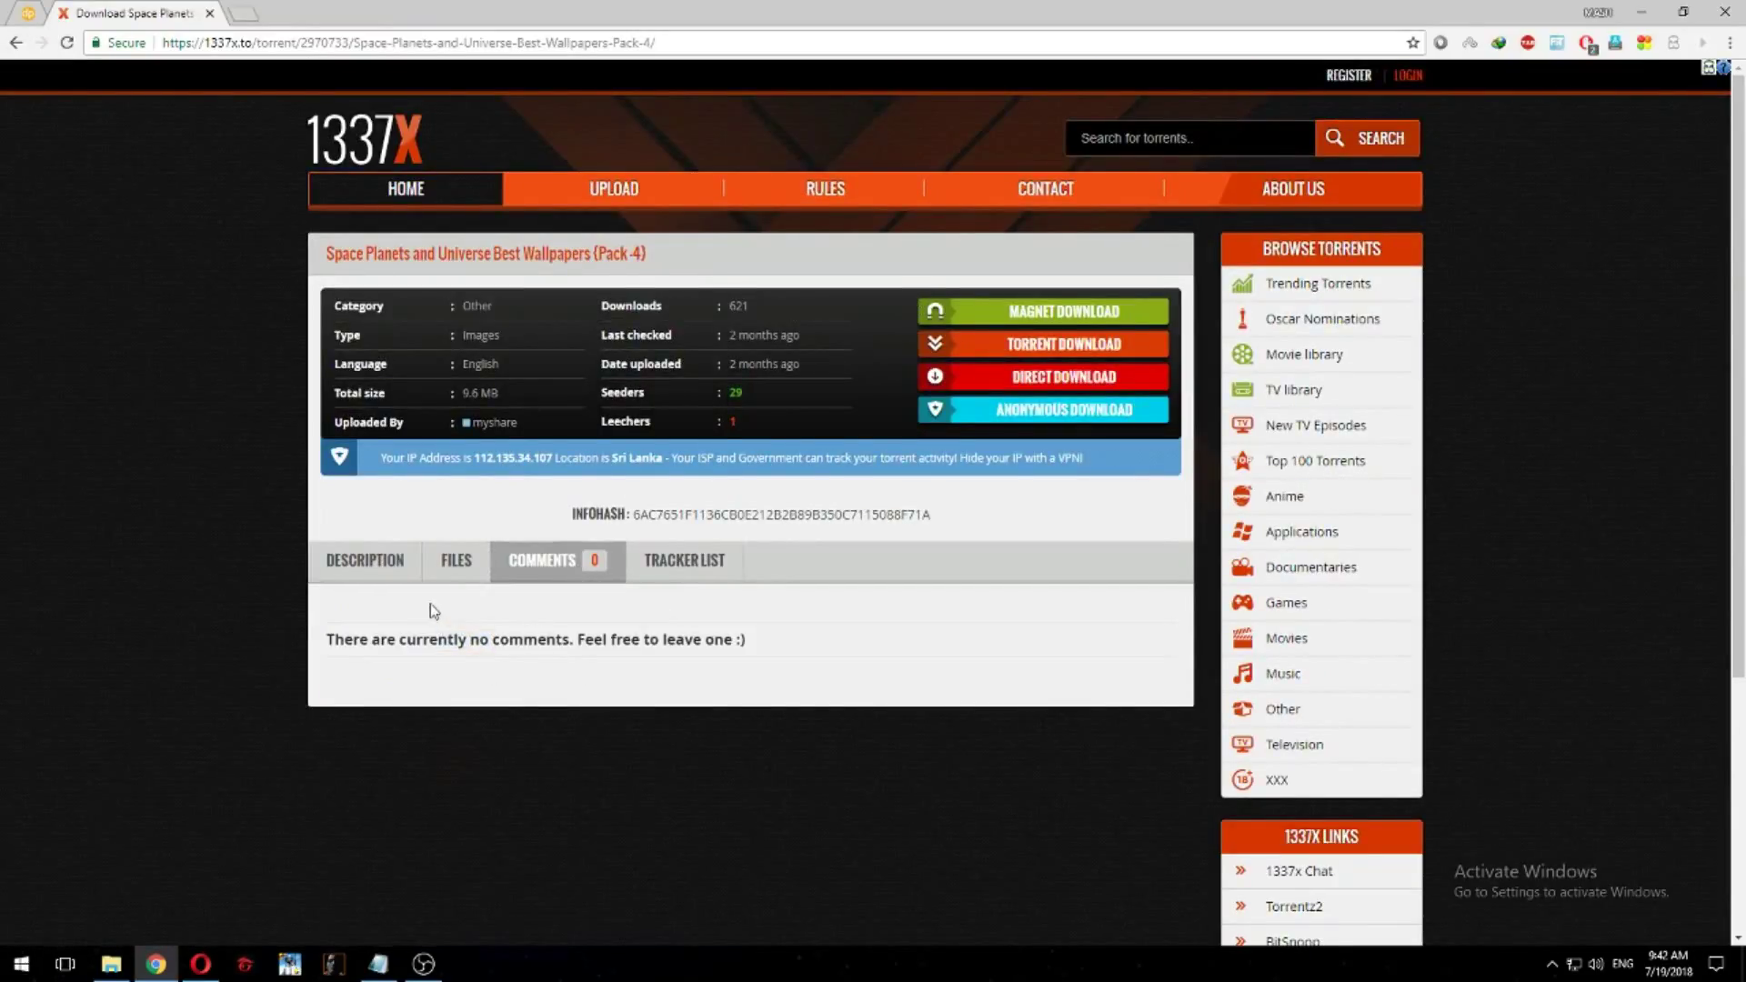
pyautogui.click(381, 583)
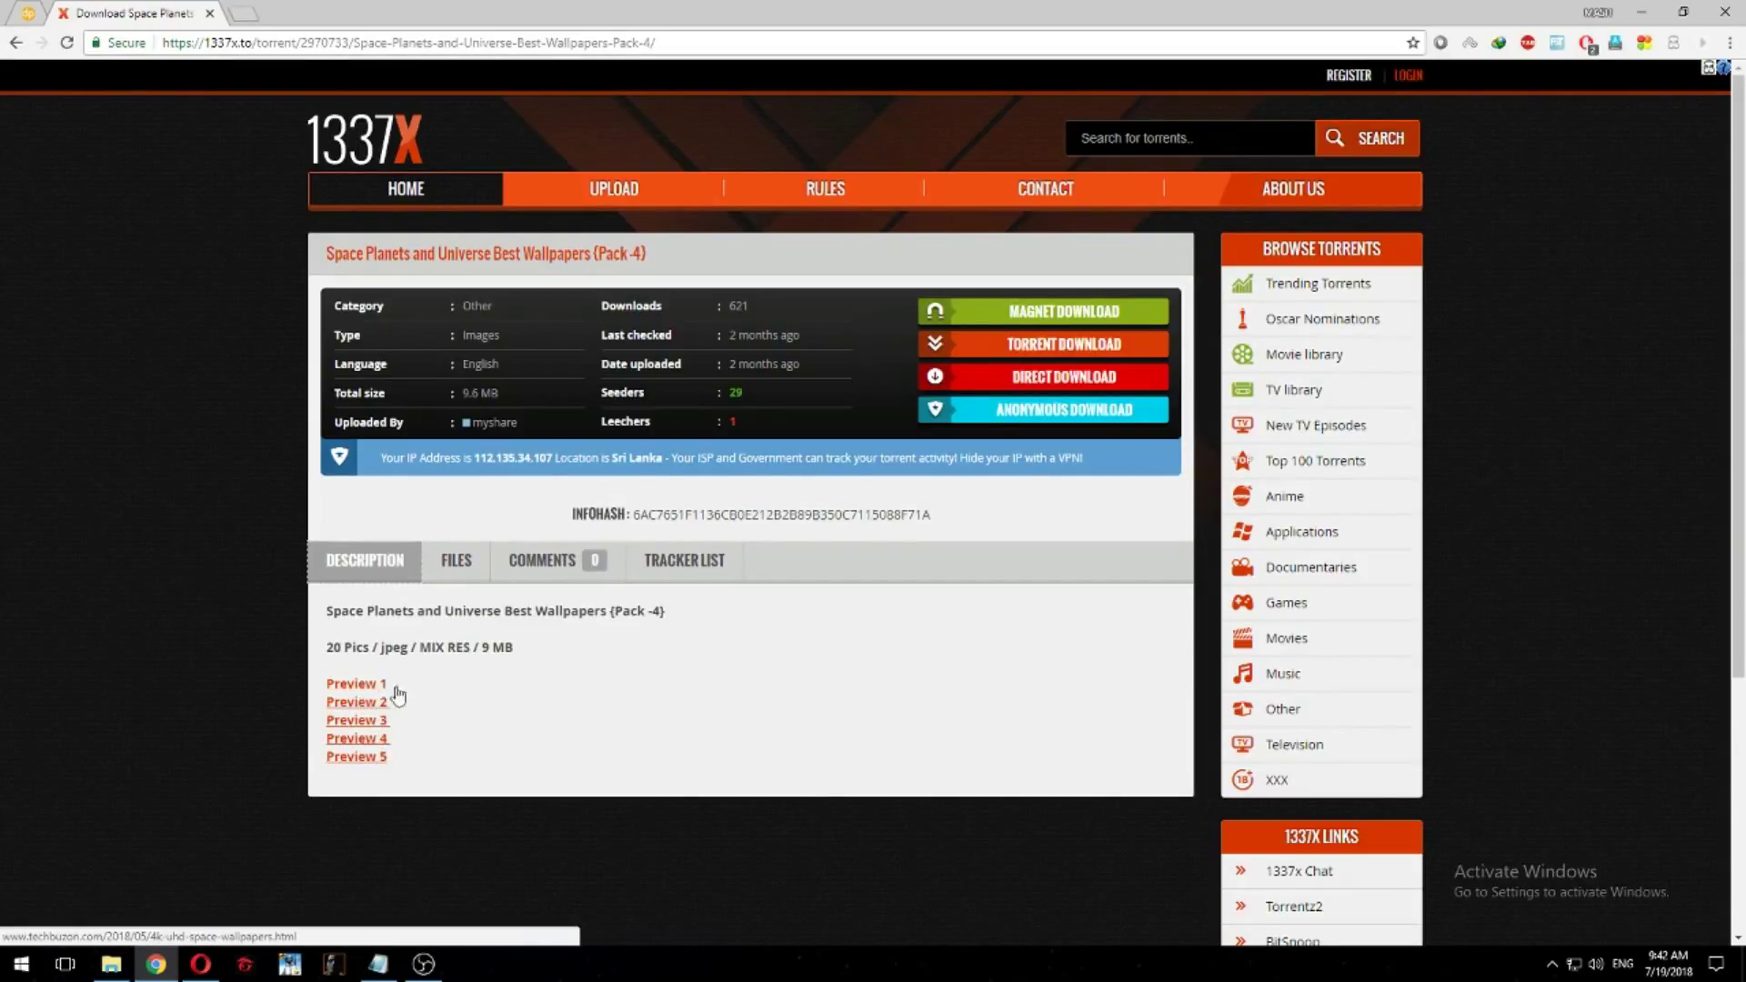
# Step: Try to download the Space Planets torrent file from the iTorrents mirror and close the pop-up tab
pyautogui.click(1030, 355)
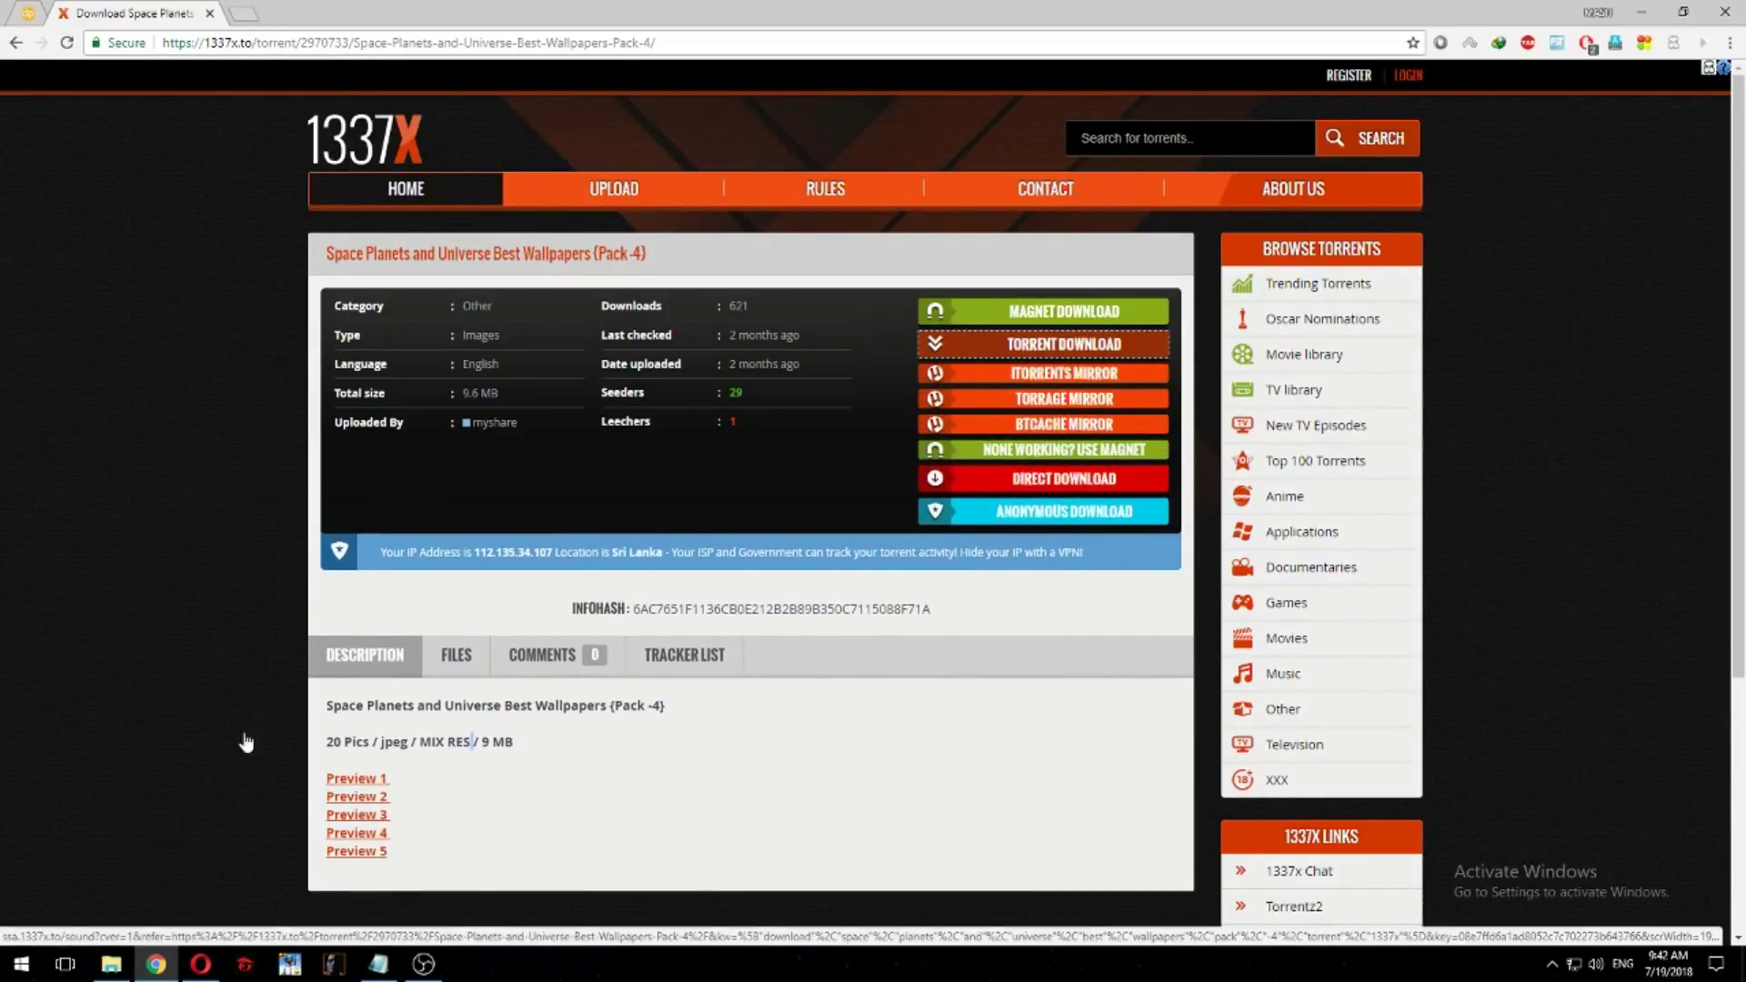
pyautogui.click(1067, 375)
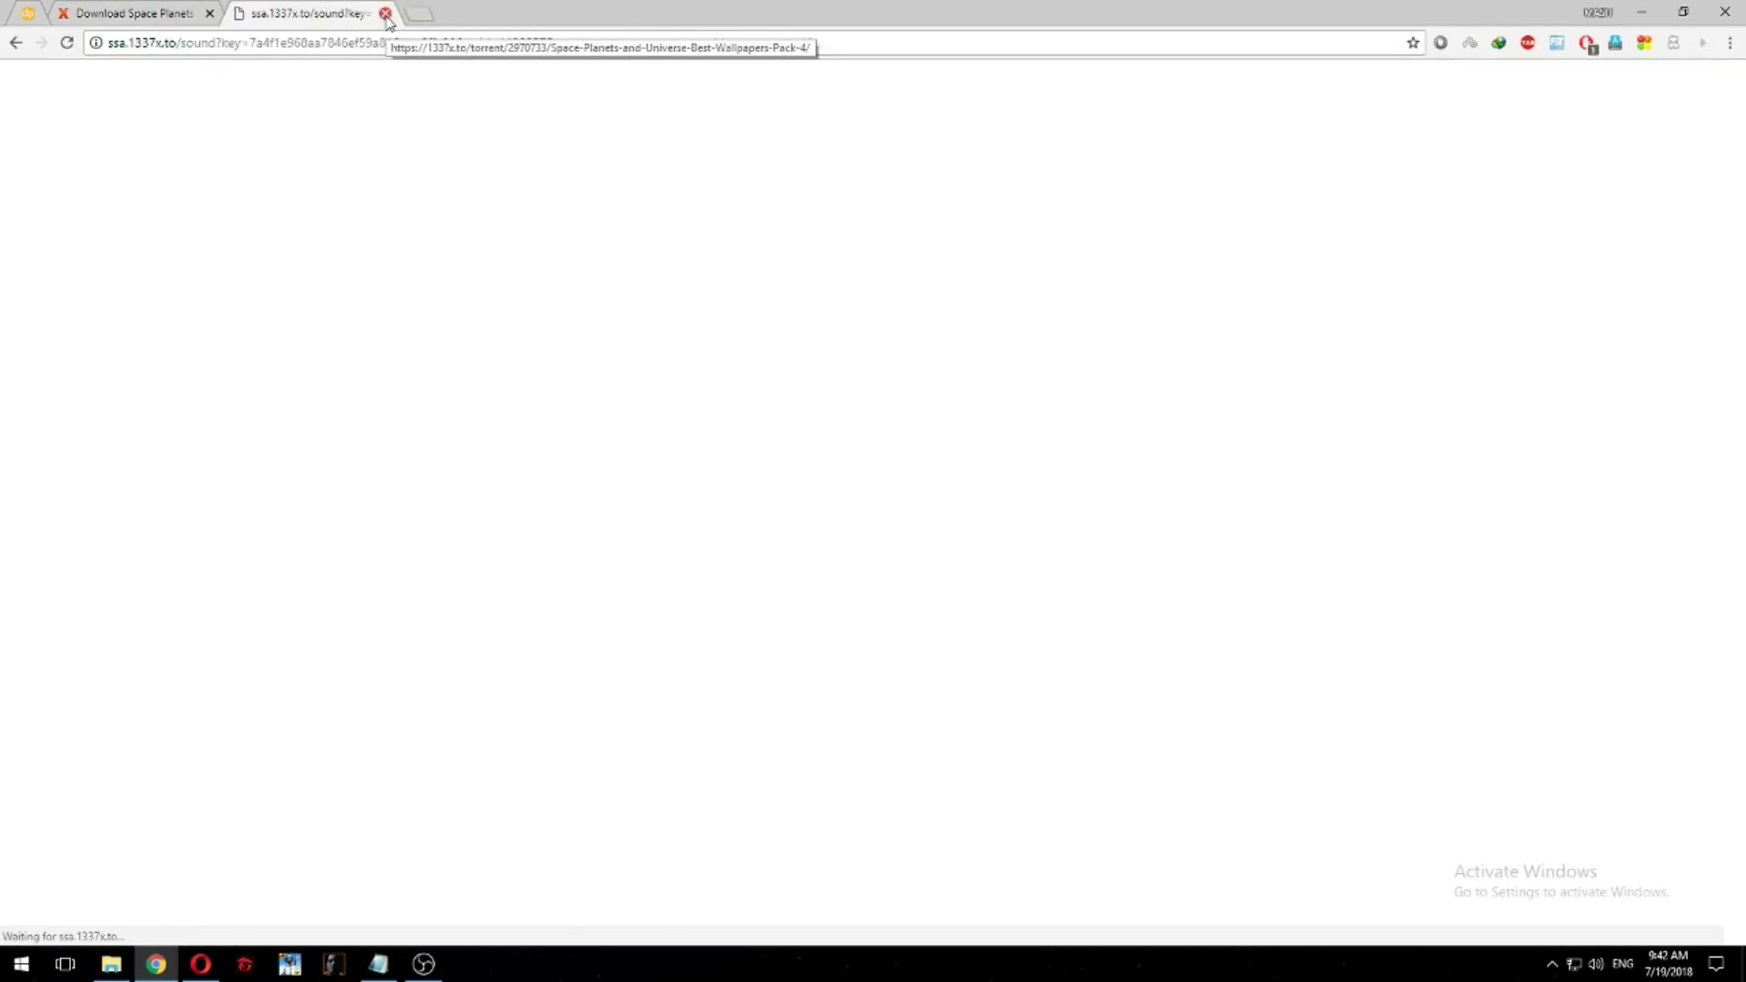
pyautogui.click(387, 13)
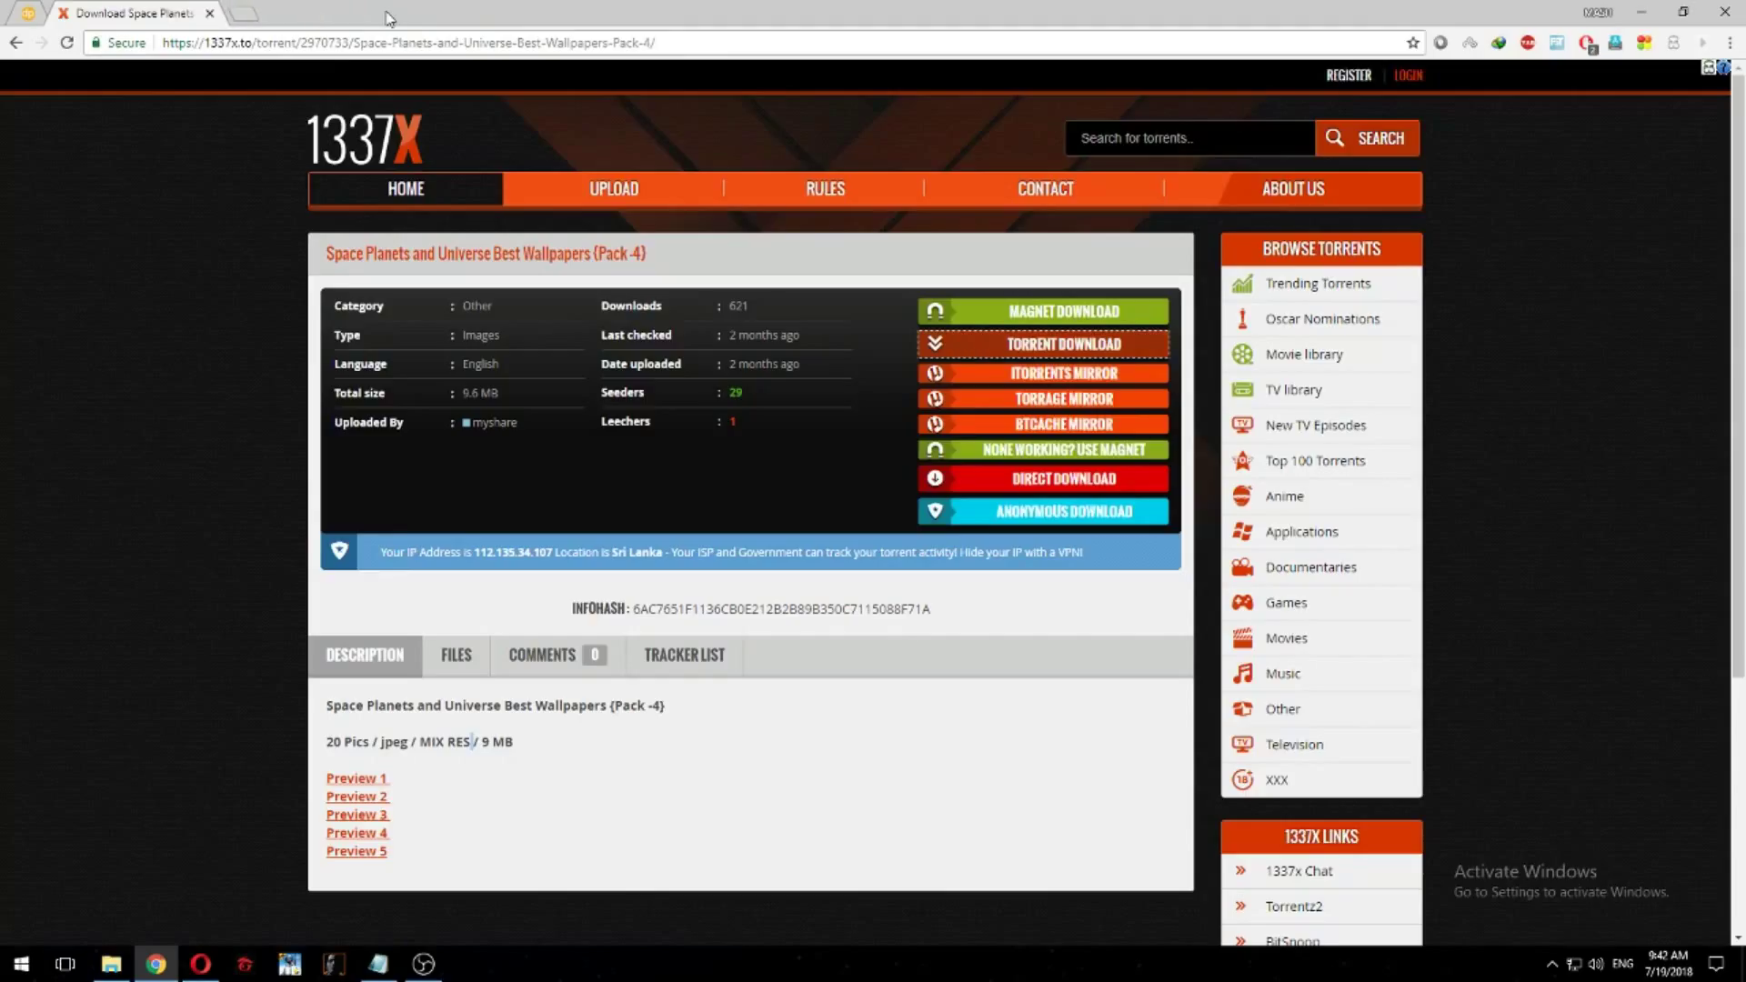
# Step: Open the Space Planets magnet link in µTorrent and choose Local Disk (G:) as the save location
pyautogui.click(1034, 314)
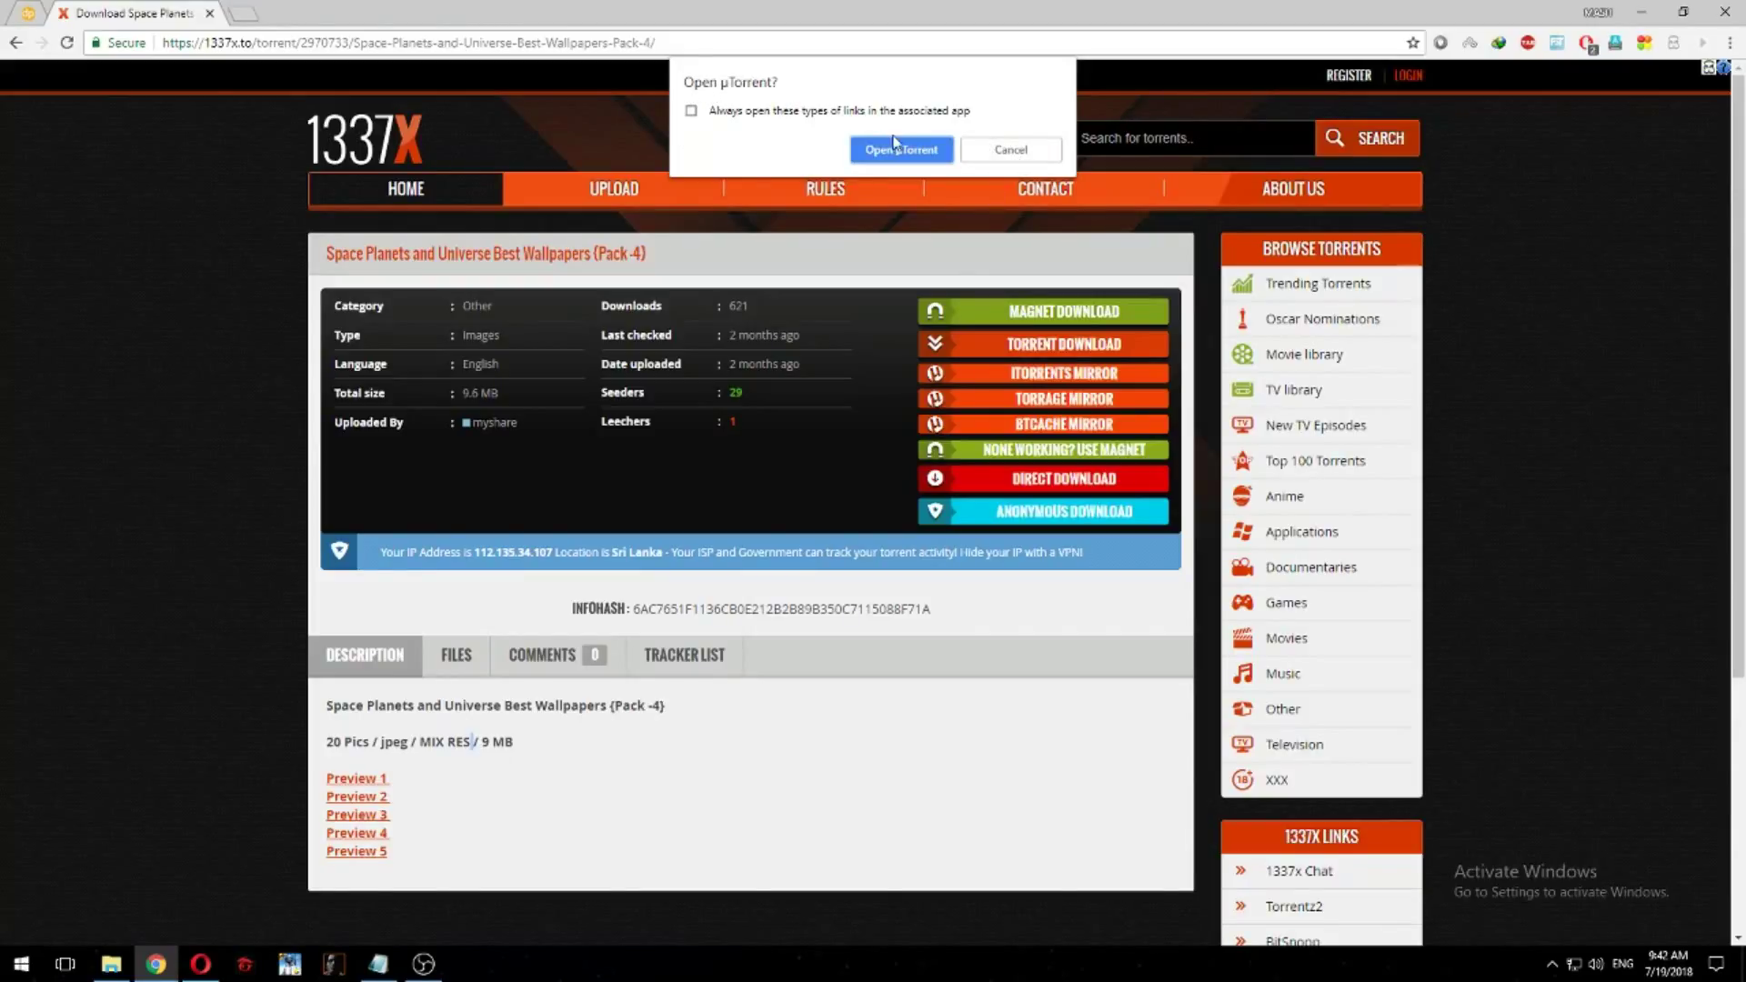
pyautogui.click(901, 151)
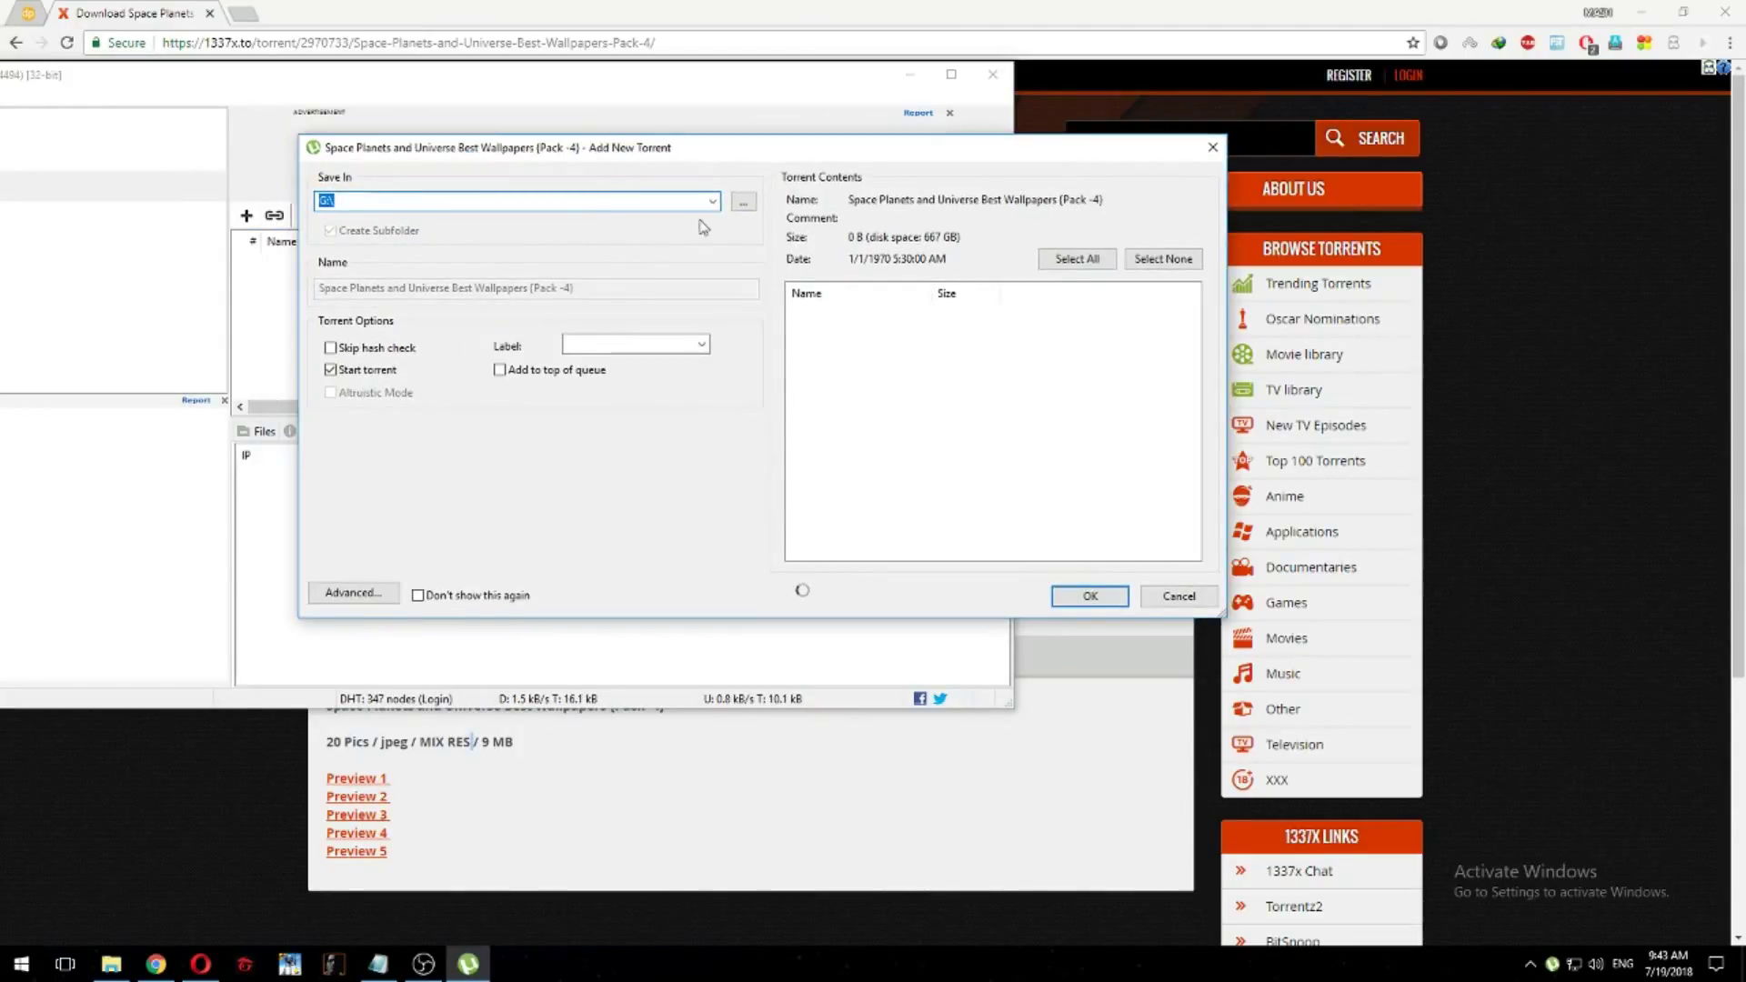
pyautogui.click(743, 201)
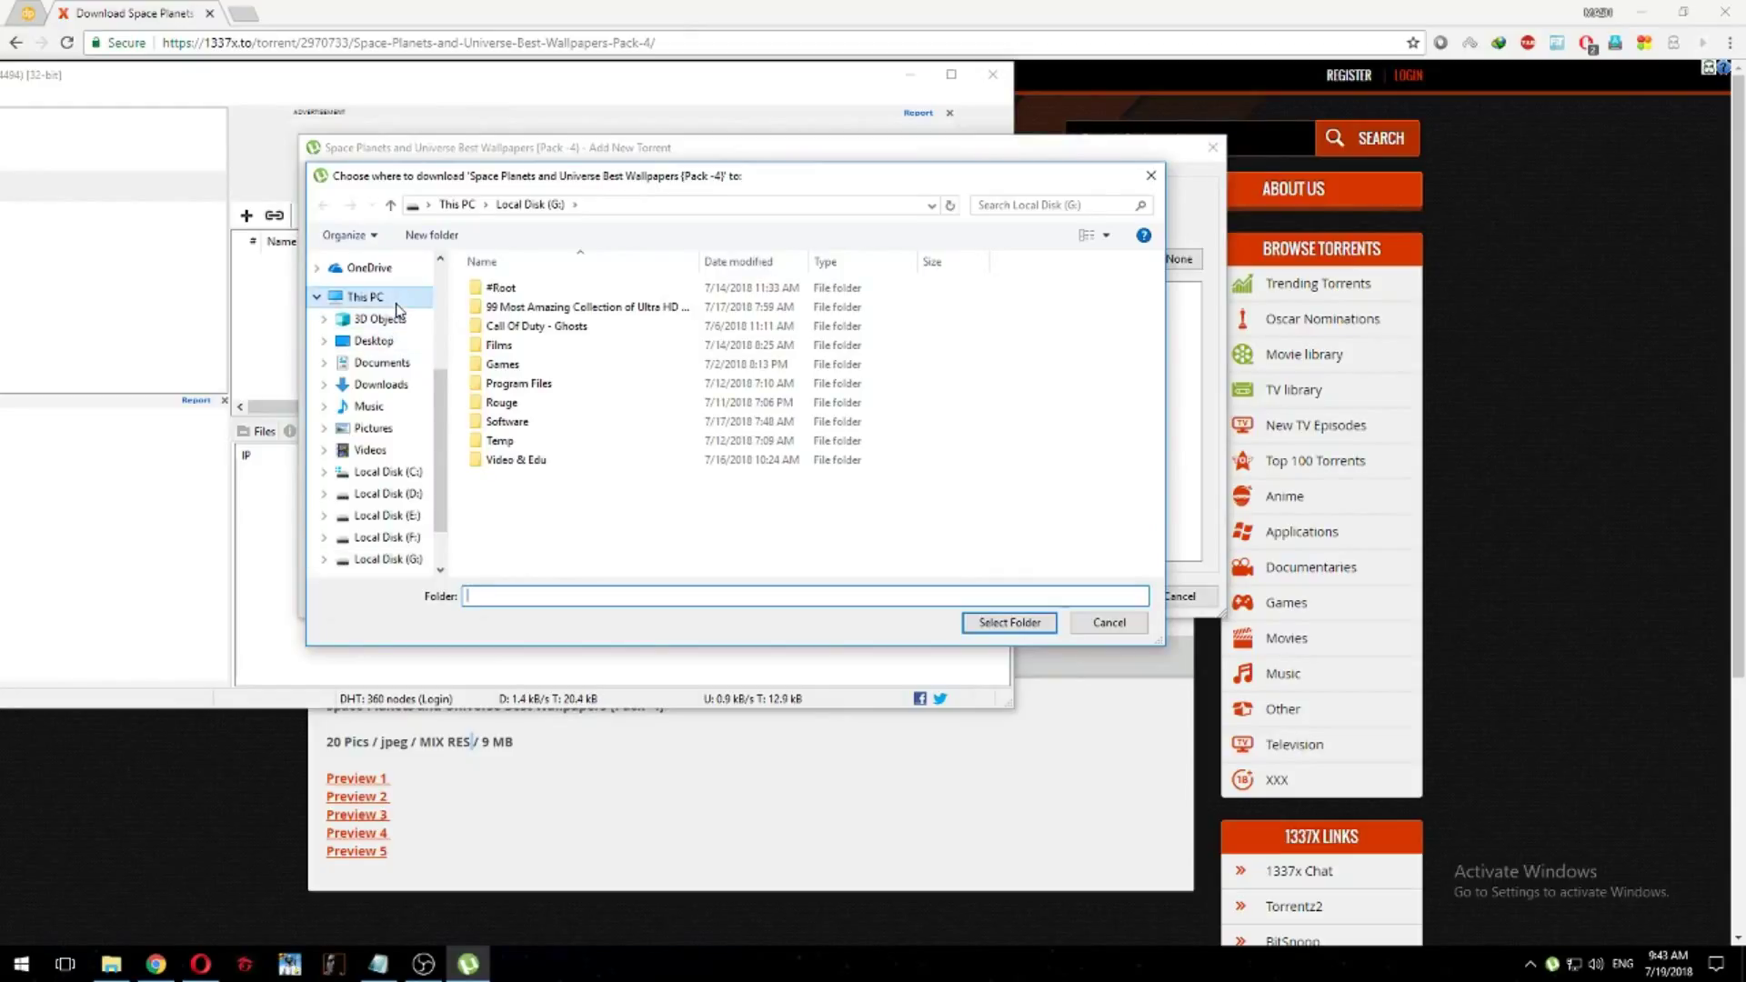
pyautogui.click(368, 297)
pyautogui.doubleClick(800, 550)
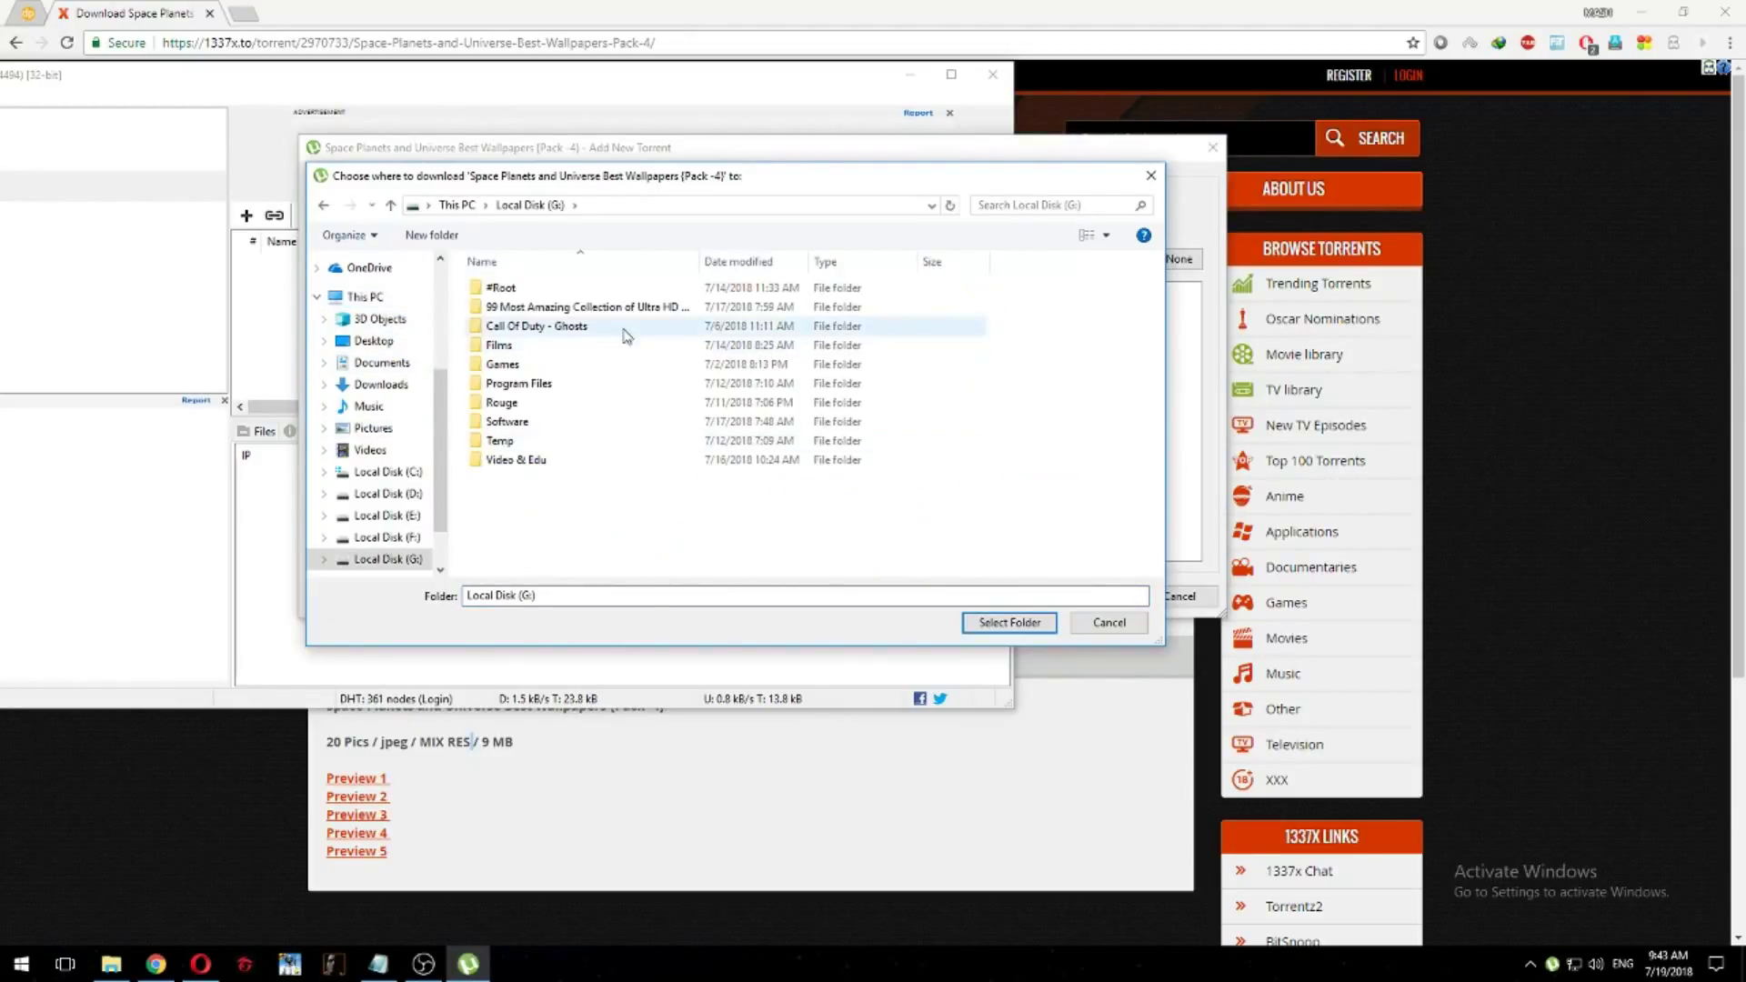
pyautogui.click(1024, 622)
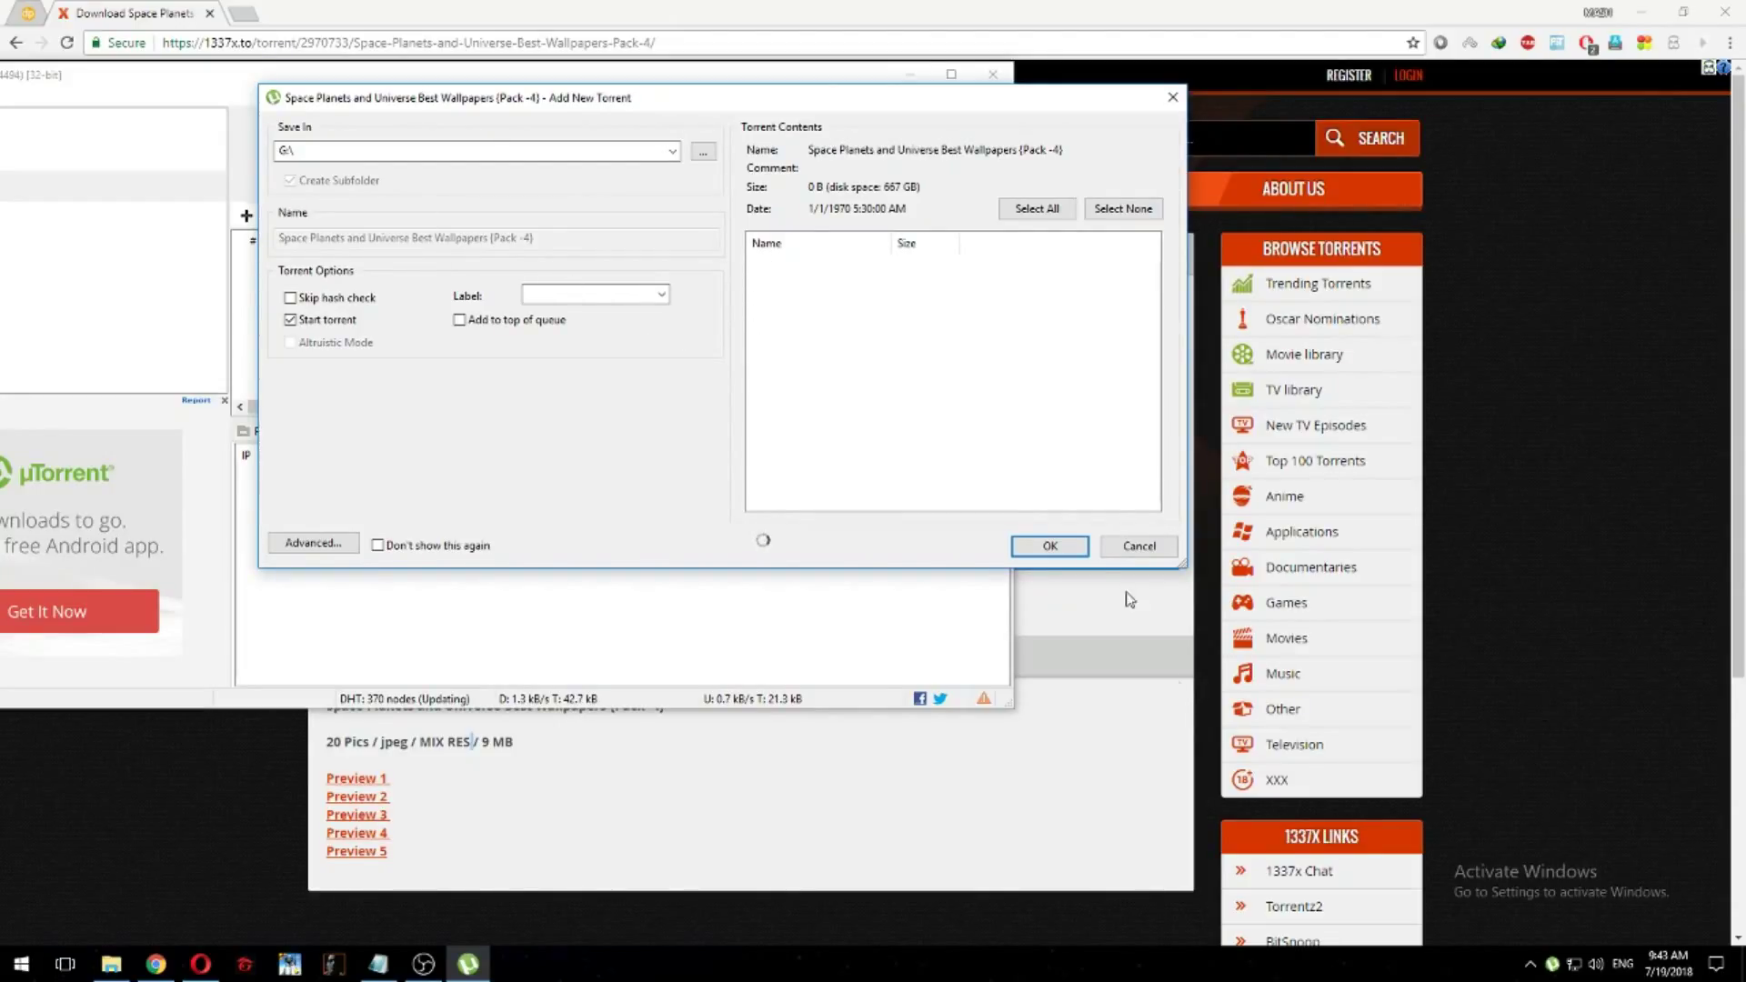
# Step: Start the Space Planets wallpaper download and maximize the µTorrent window
pyautogui.click(1051, 545)
pyautogui.click(457, 969)
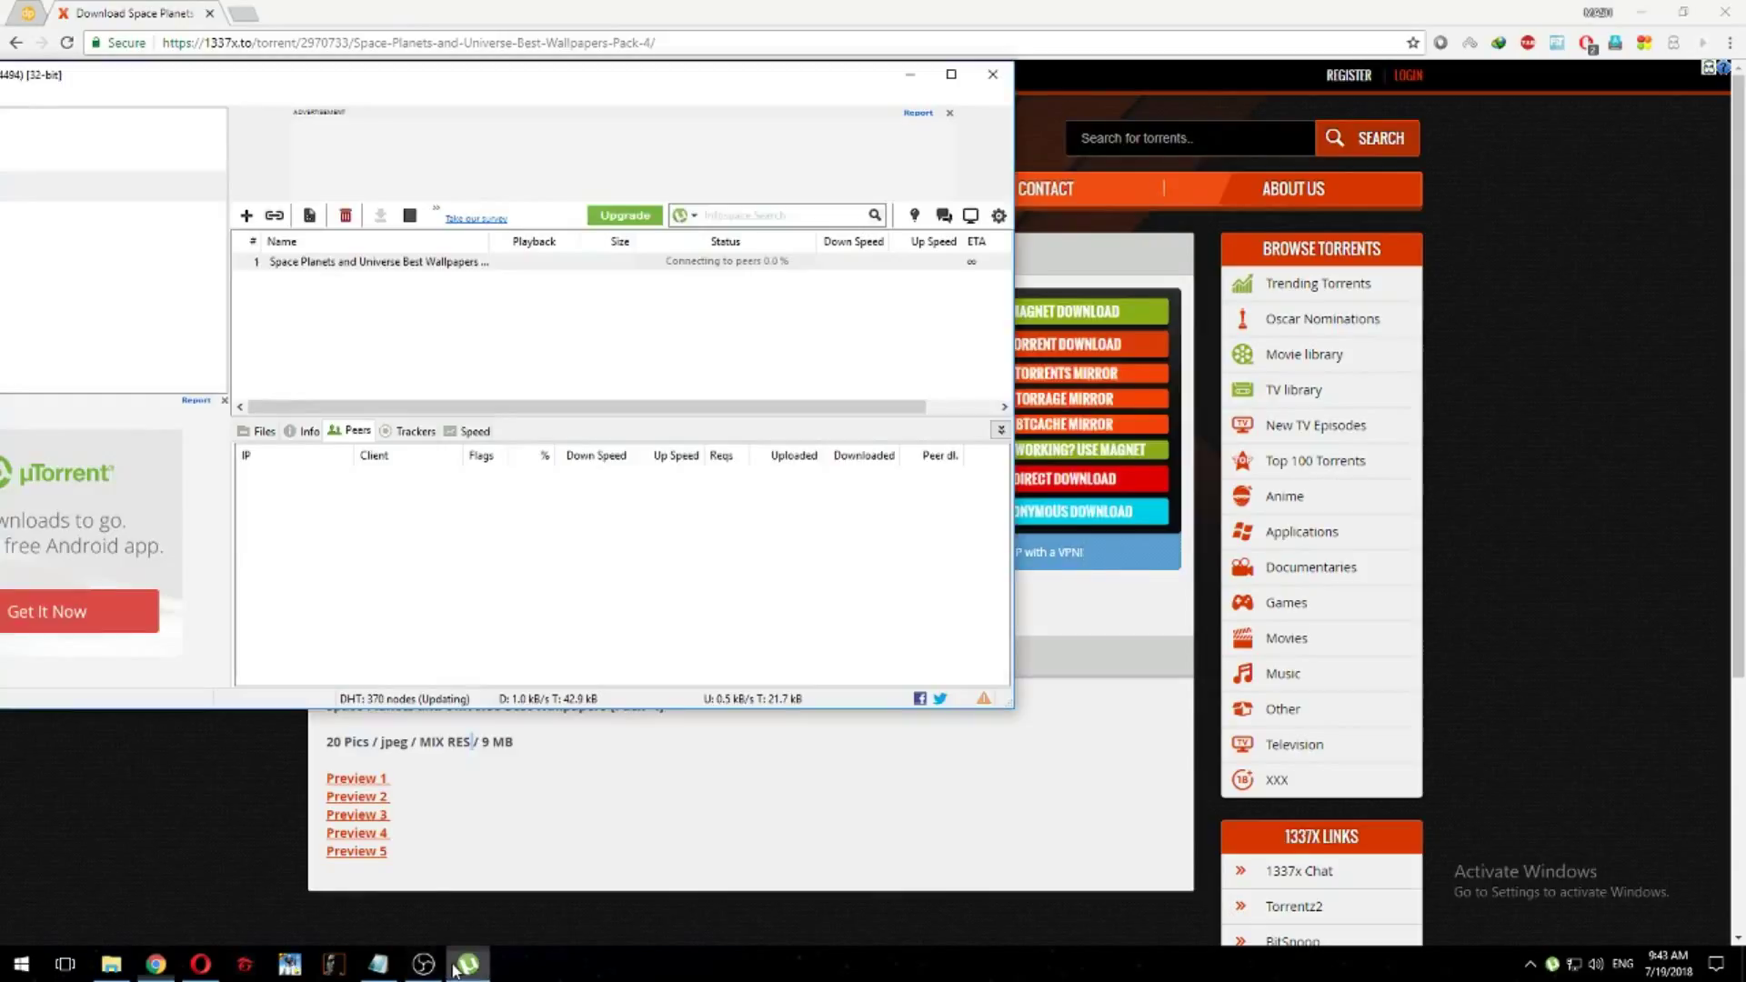
pyautogui.doubleClick(692, 67)
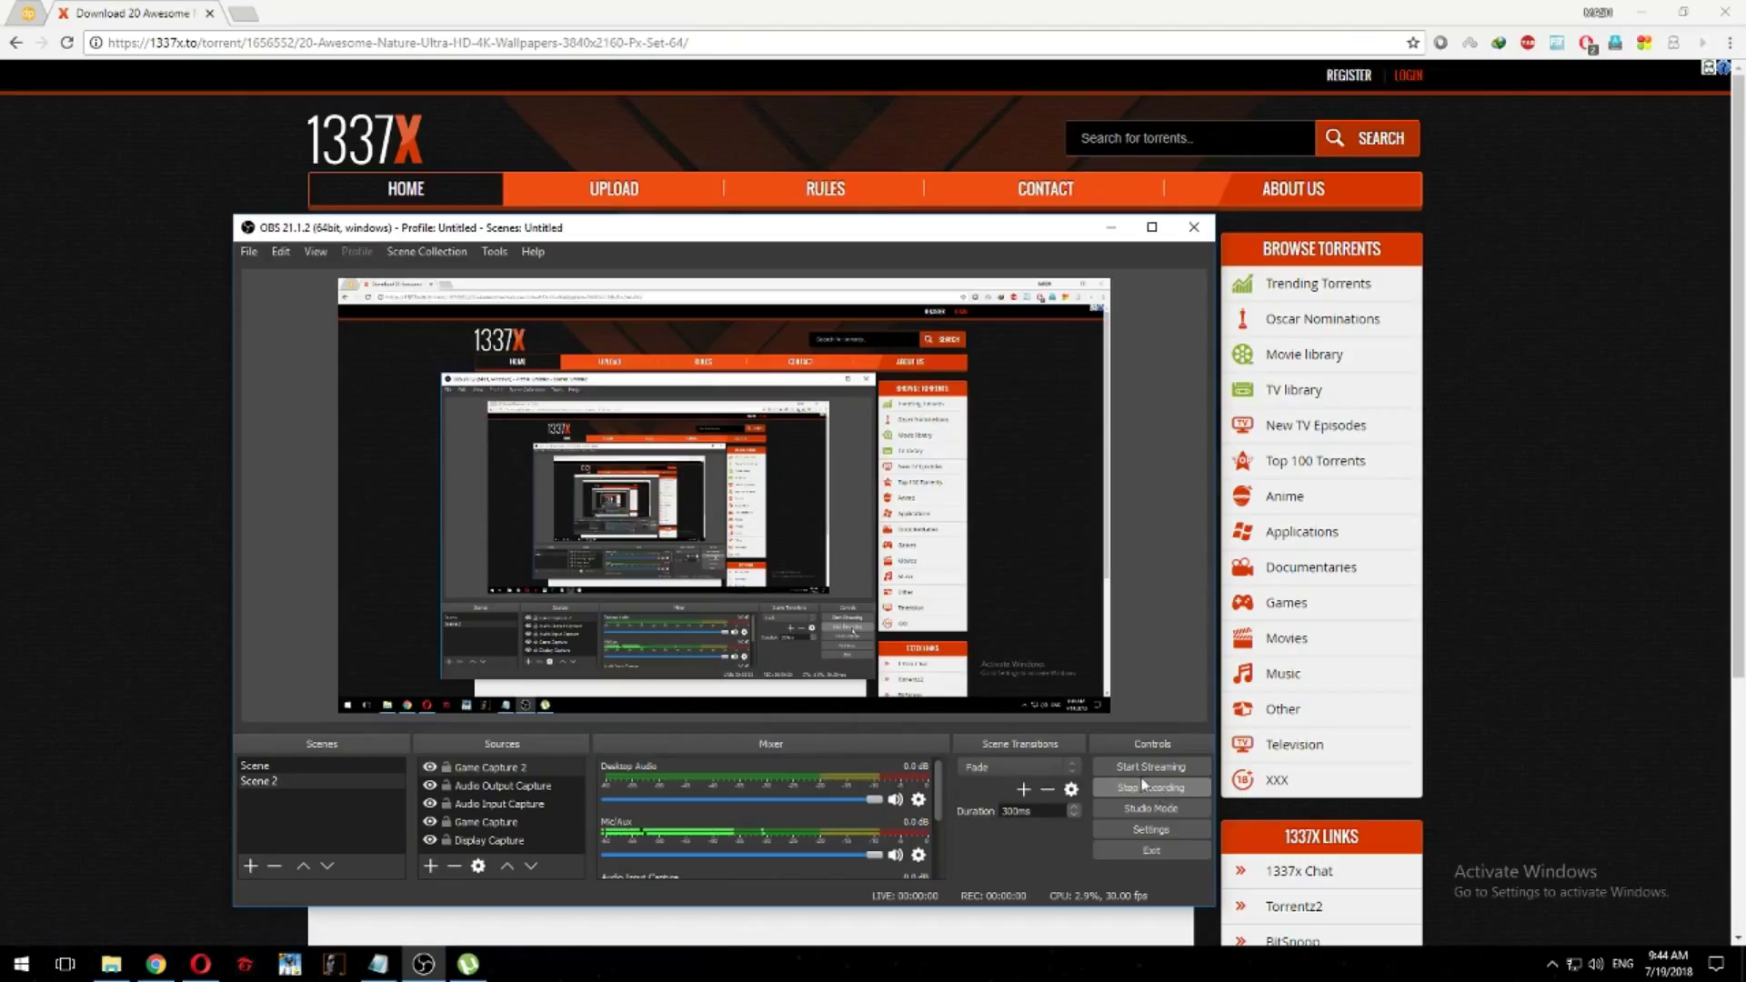
# Step: Start downloading "20 Awesome Nature Ultra HD 4K Wallpapers 3840x2160 Px [Set 64]" to G:\ by opening its magnet link in µTorrent
pyautogui.click(846, 9)
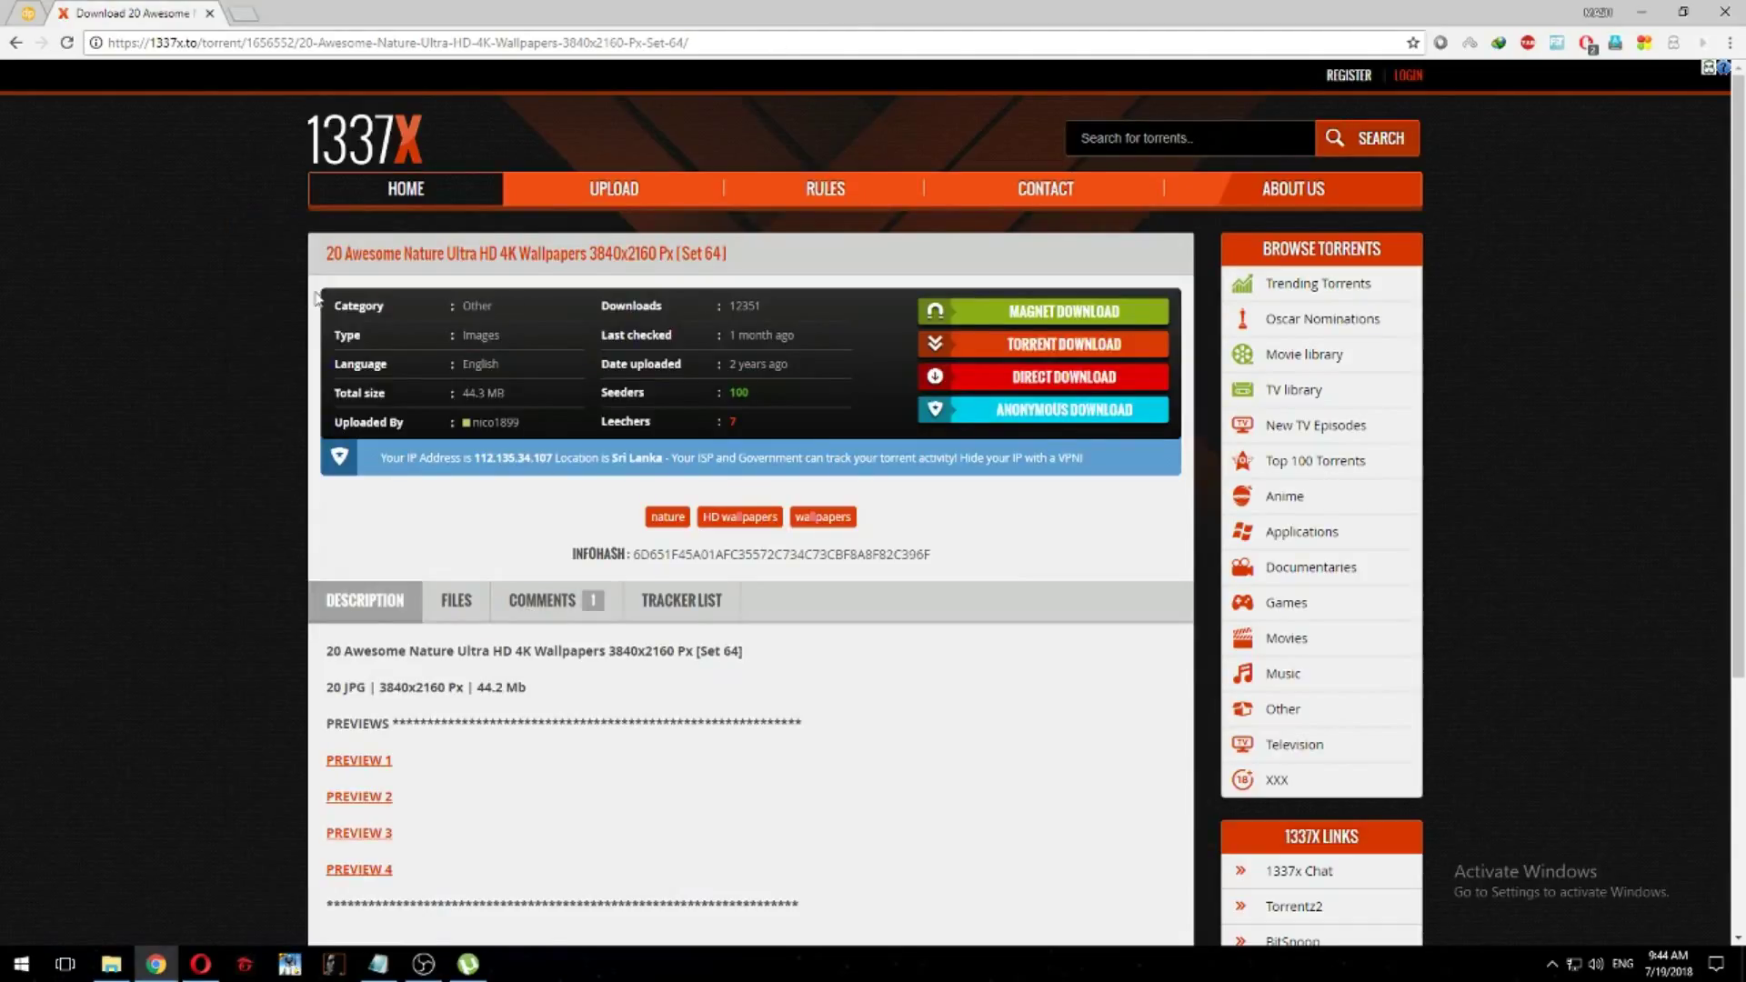
pyautogui.moveTo(333, 251); pyautogui.dragTo(467, 263)
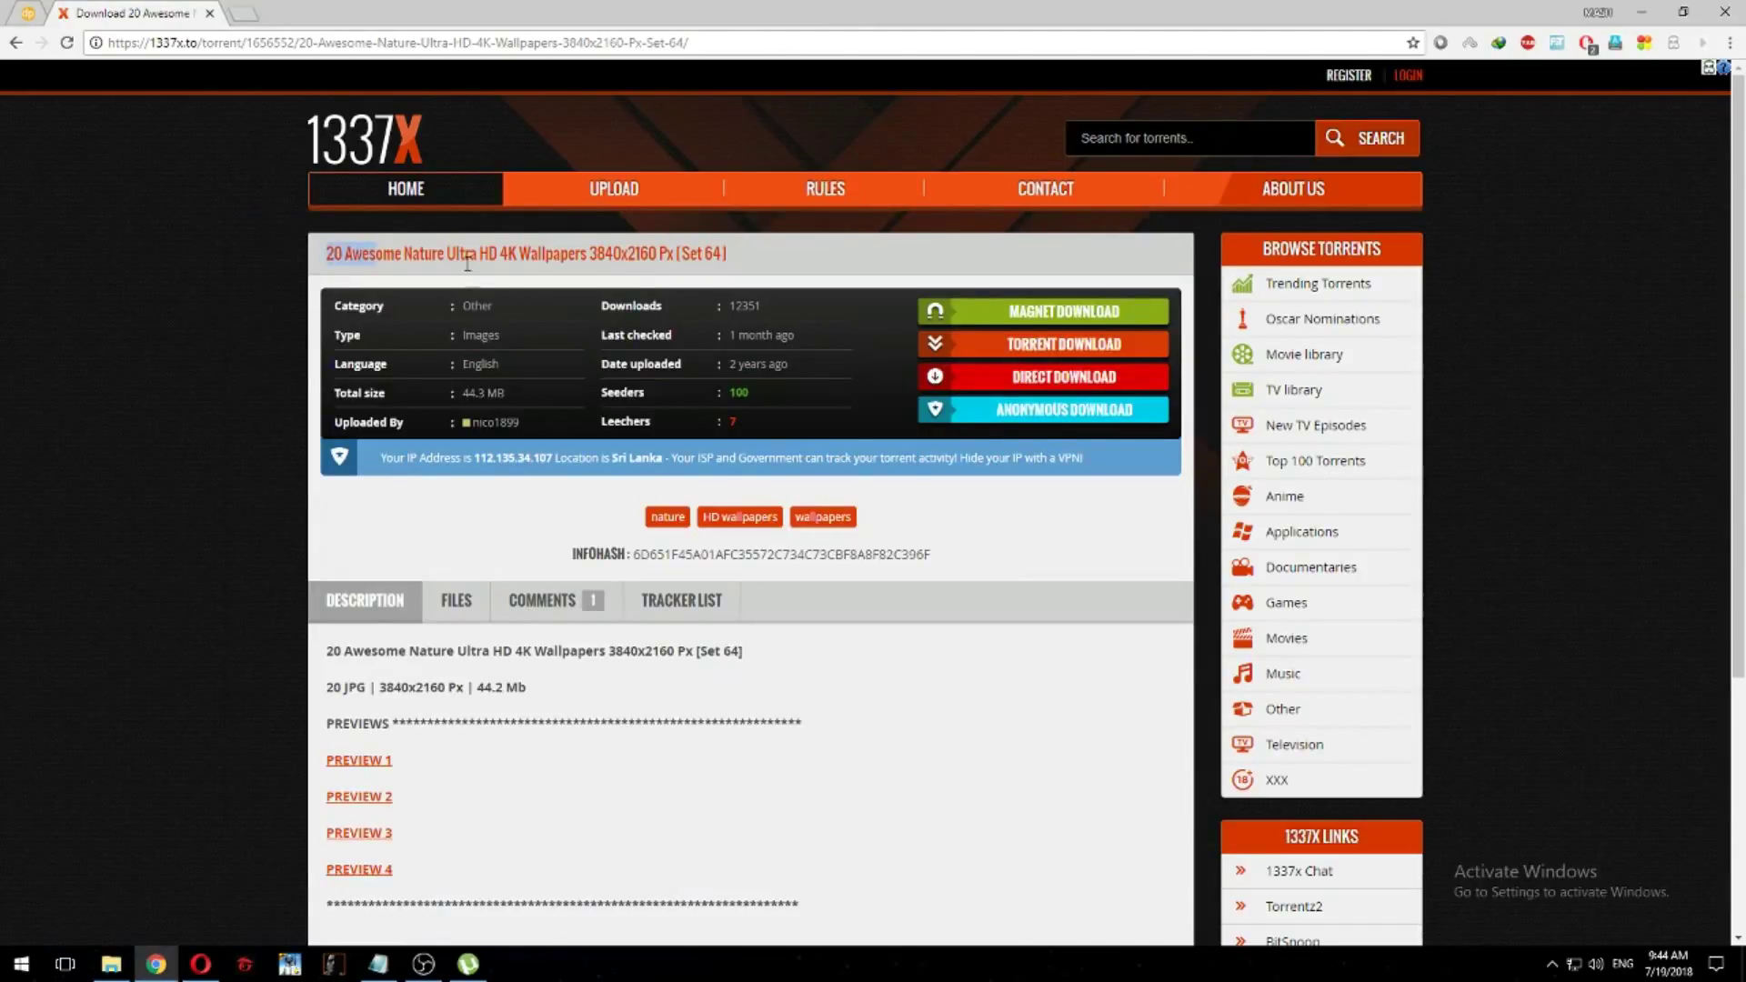
pyautogui.click(808, 388)
pyautogui.moveTo(611, 254); pyautogui.dragTo(739, 236)
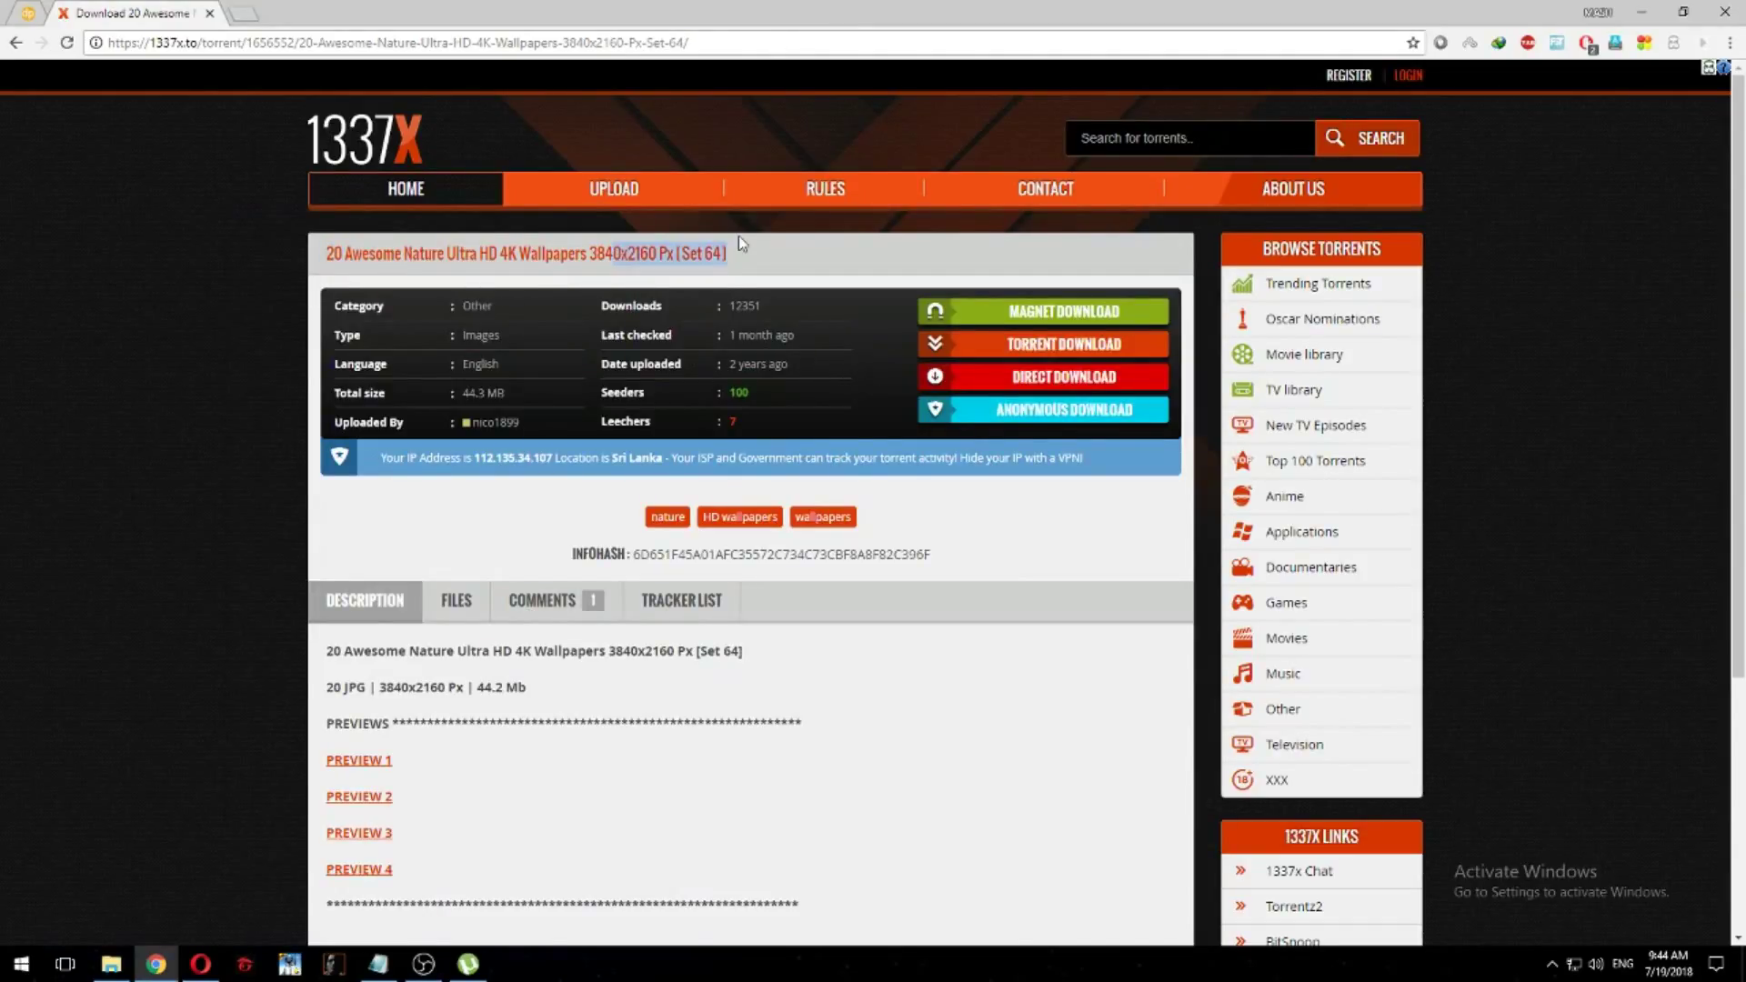
pyautogui.click(1055, 311)
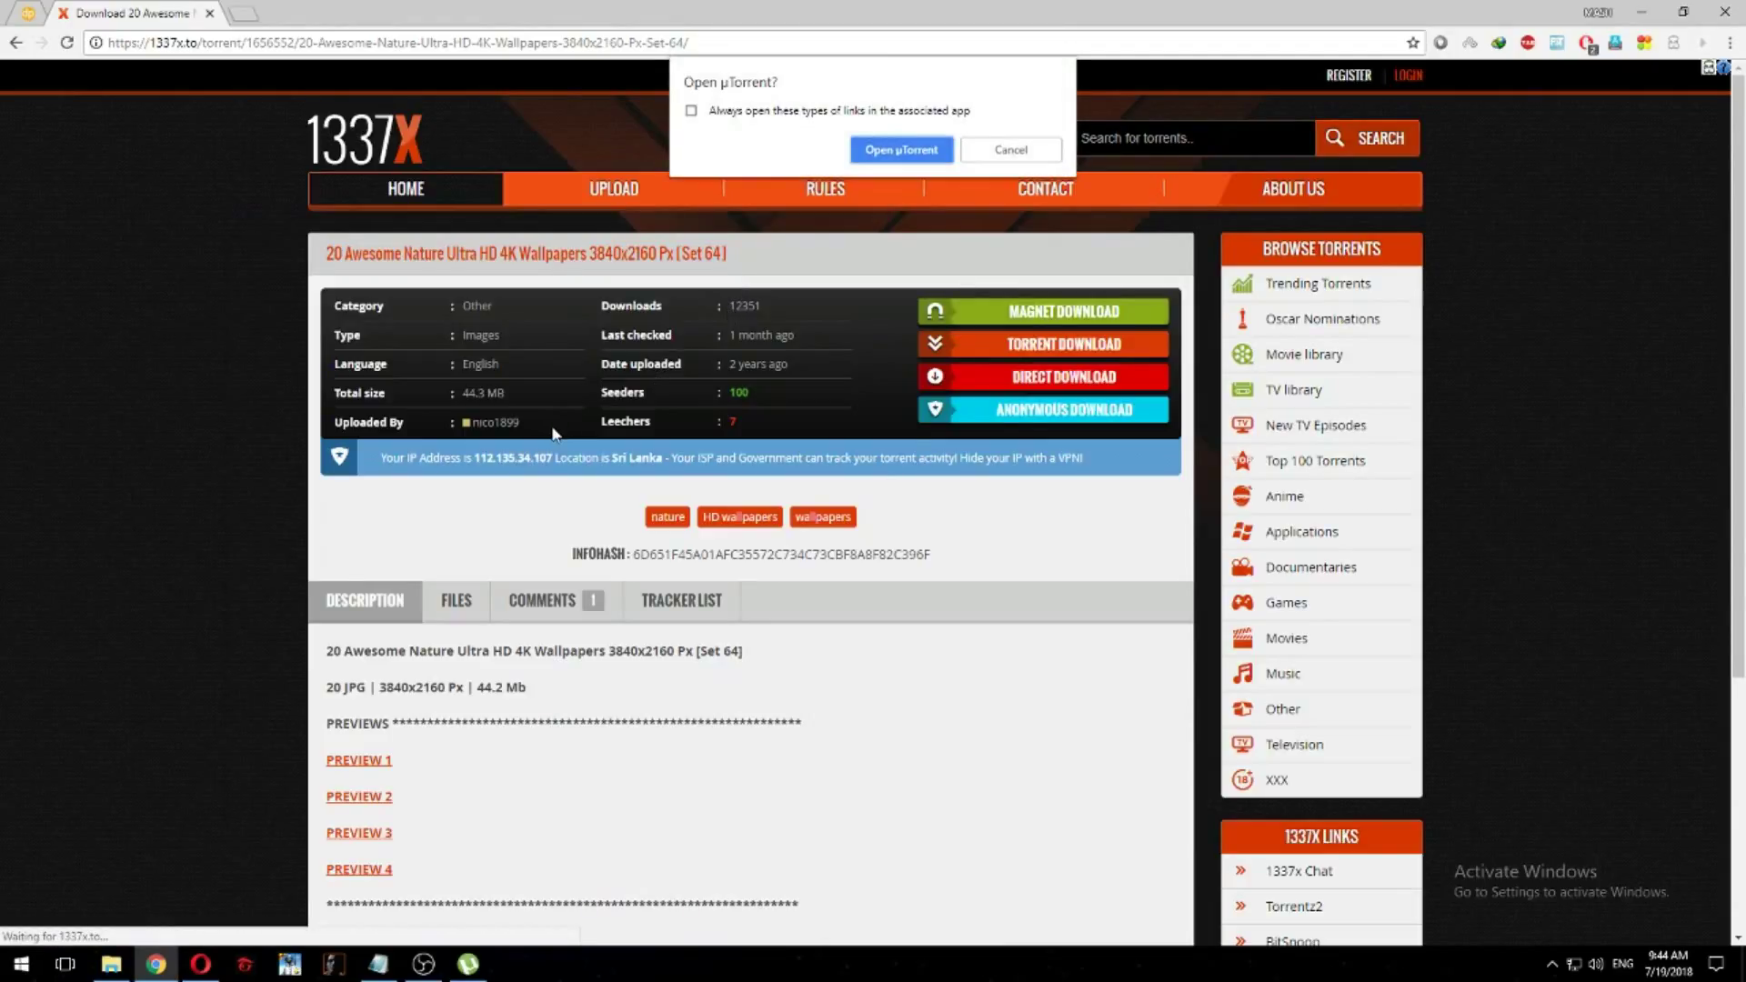
pyautogui.click(910, 153)
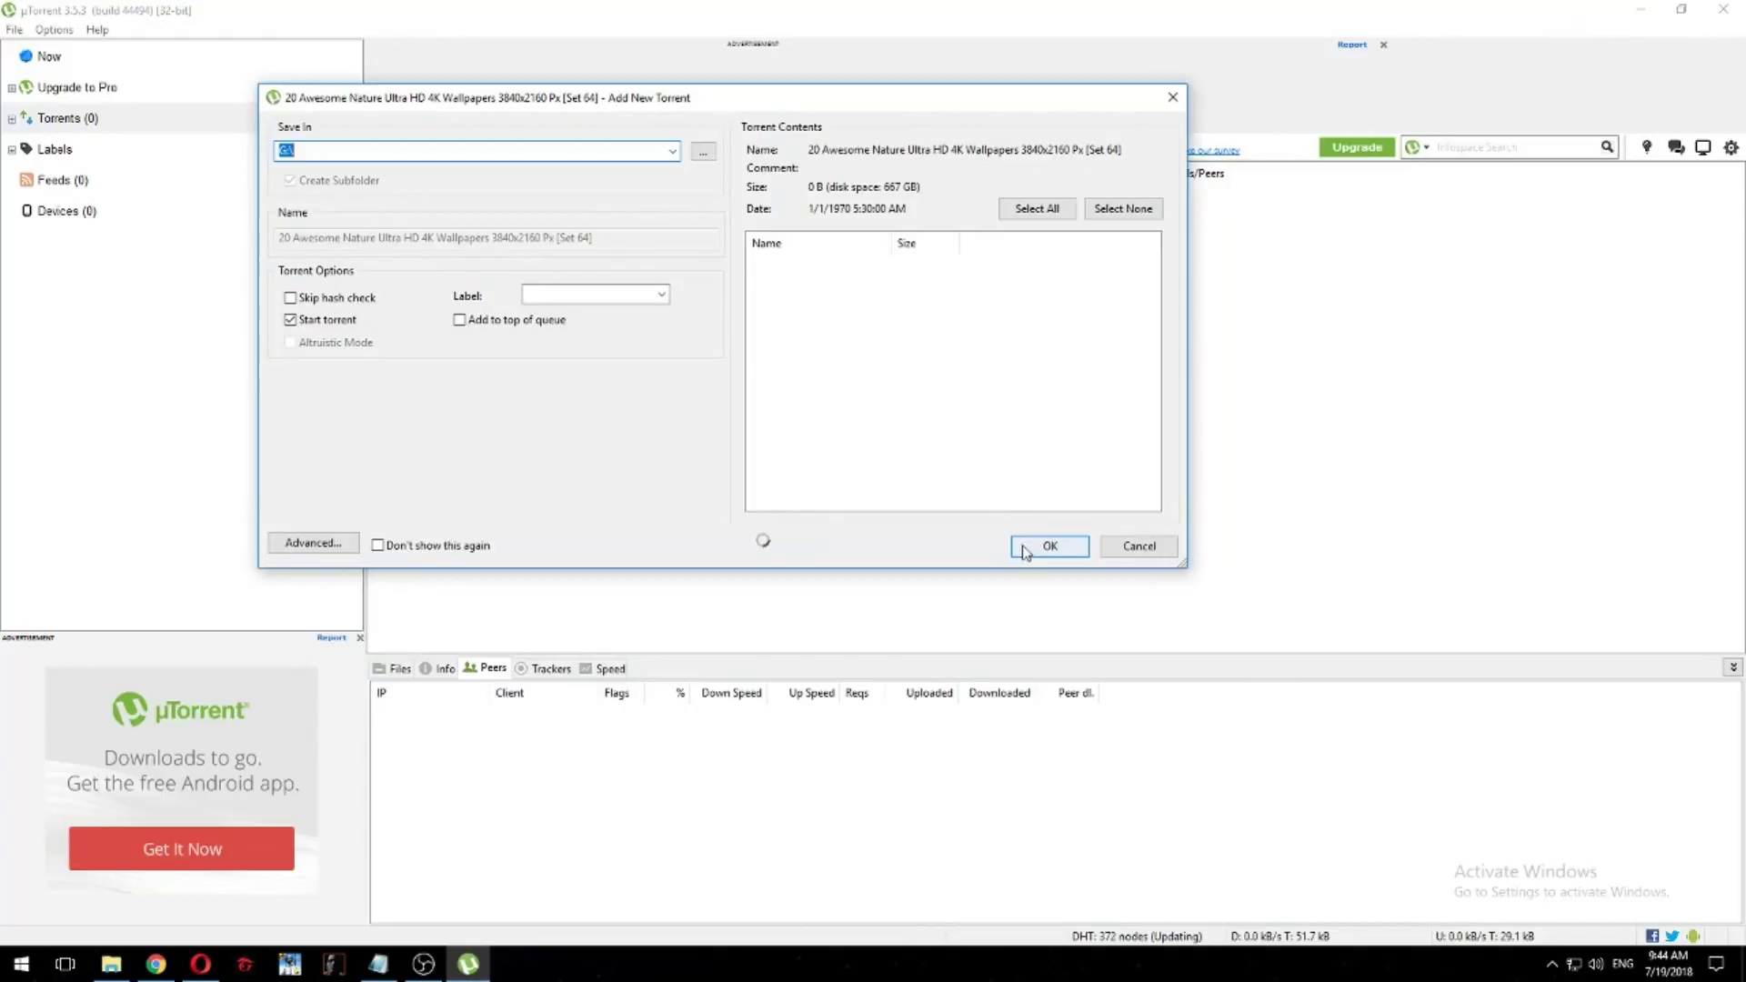
pyautogui.click(1049, 548)
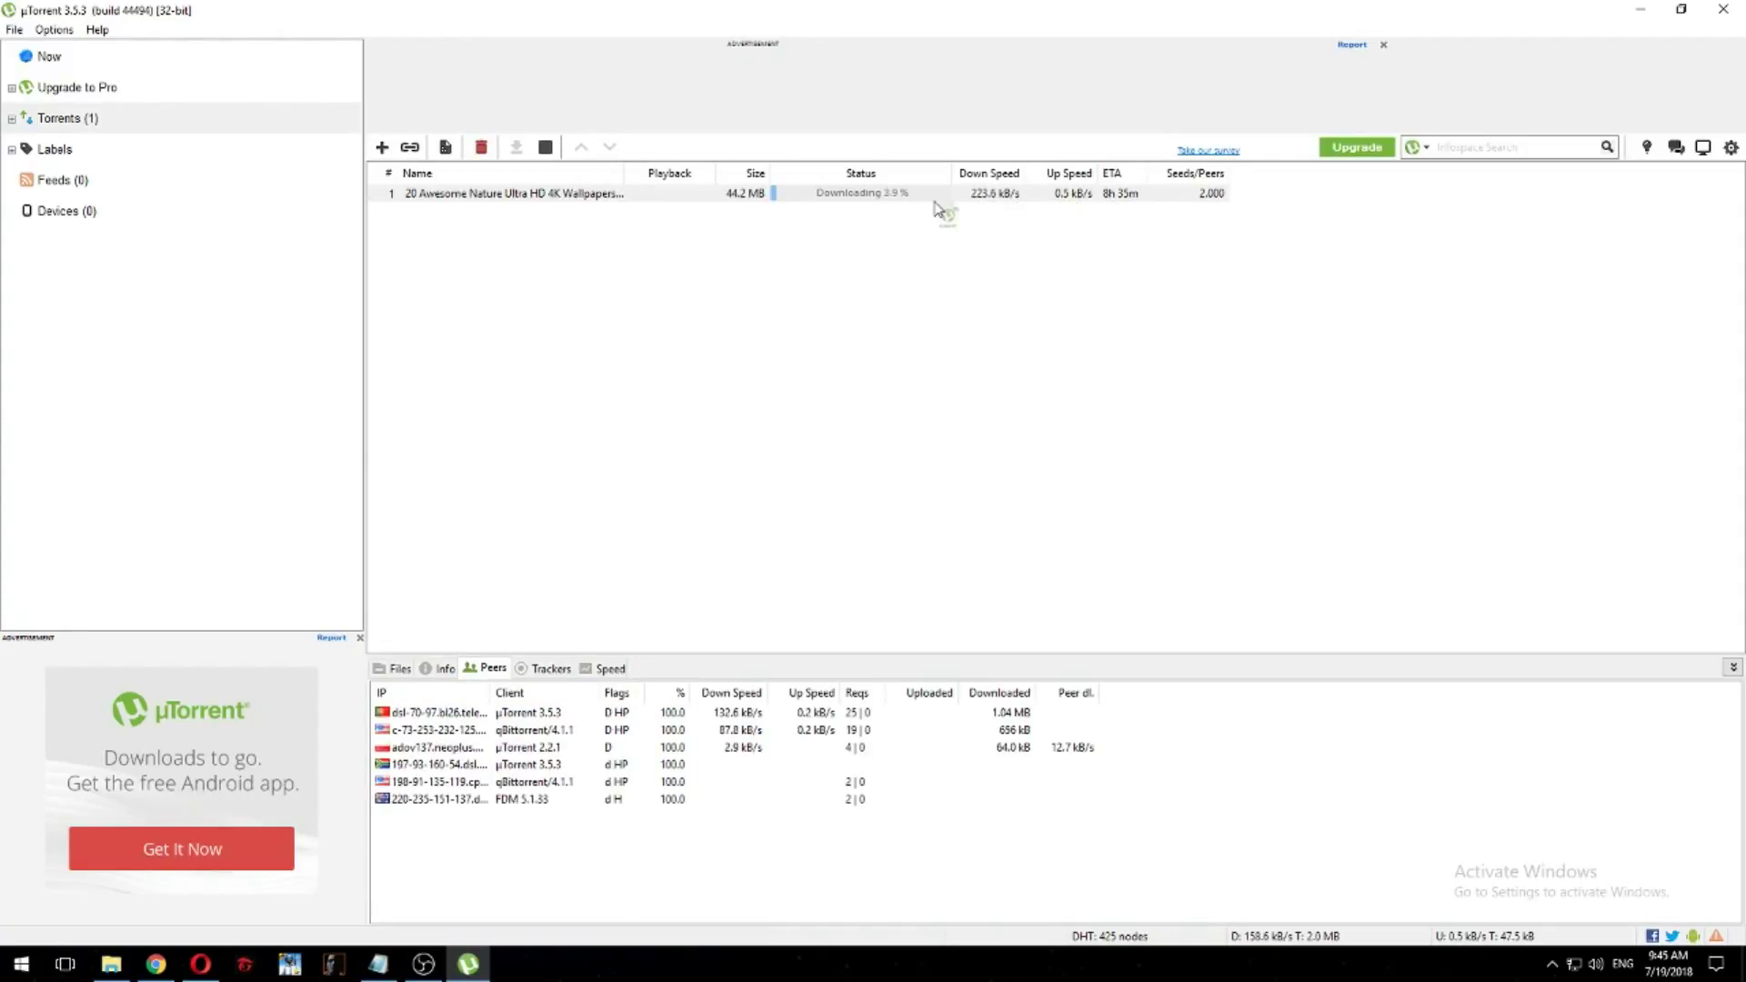
# Step: Set an upload limit for the downloading Nature wallpapers torrent through its bandwidth allocation options
pyautogui.click(1027, 329)
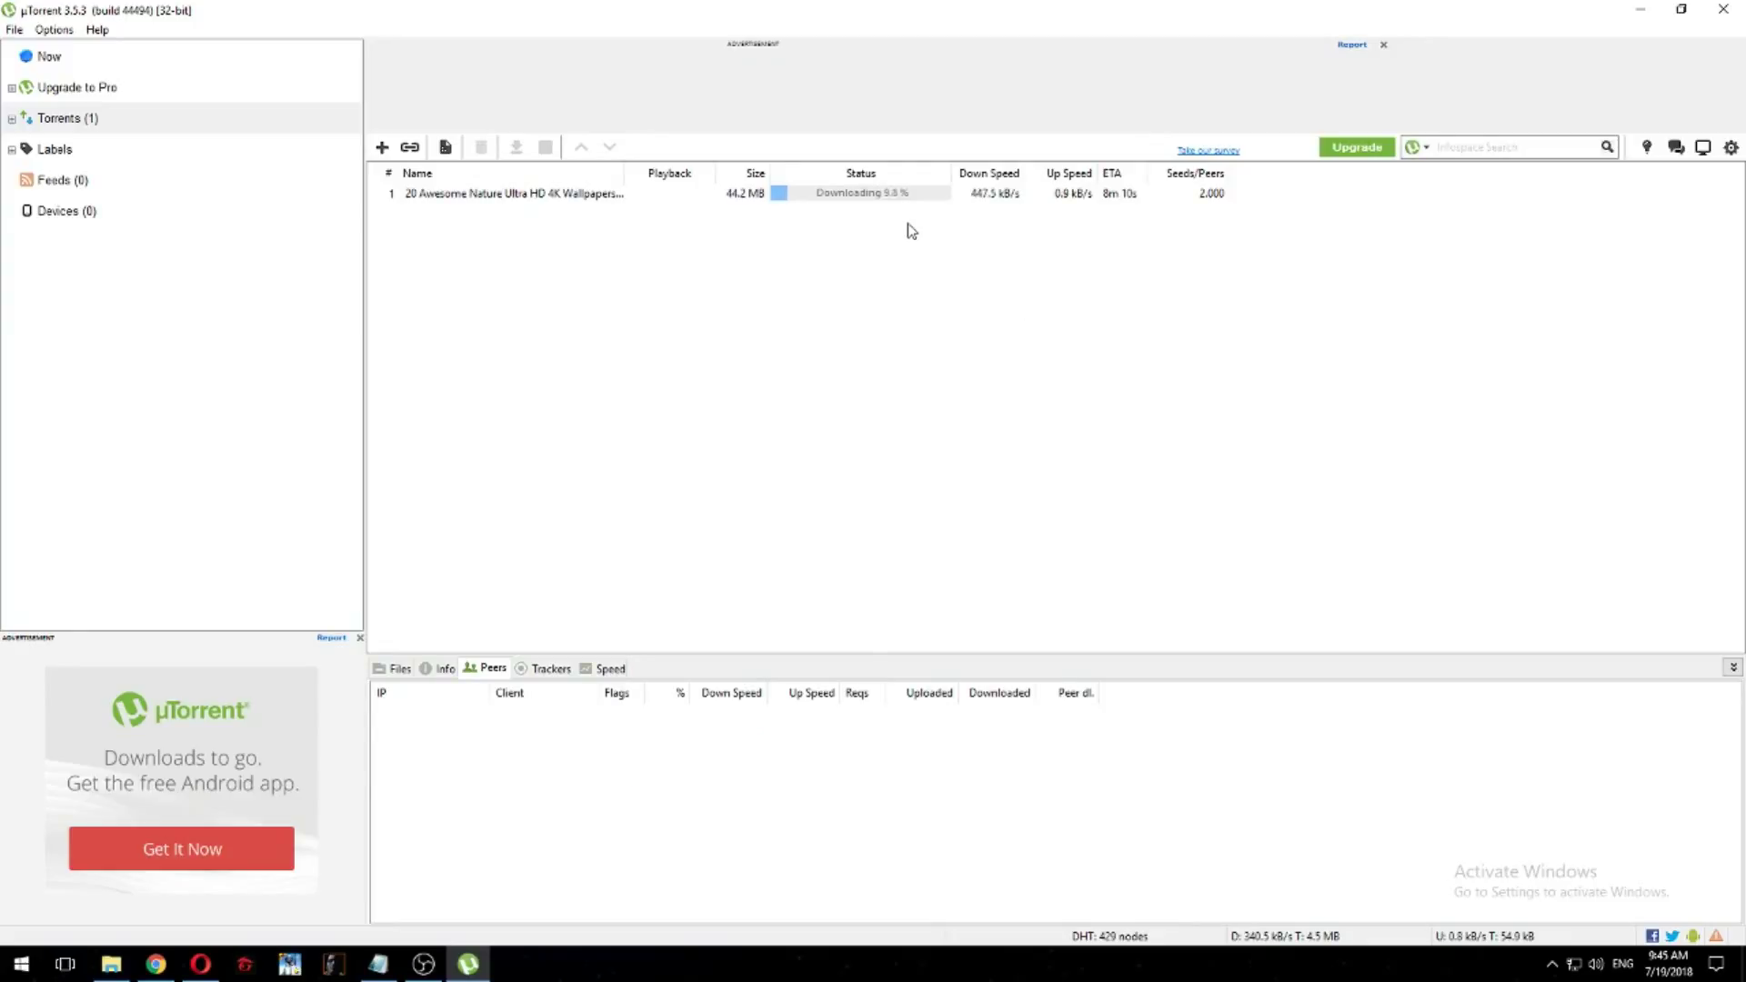
pyautogui.click(1068, 194)
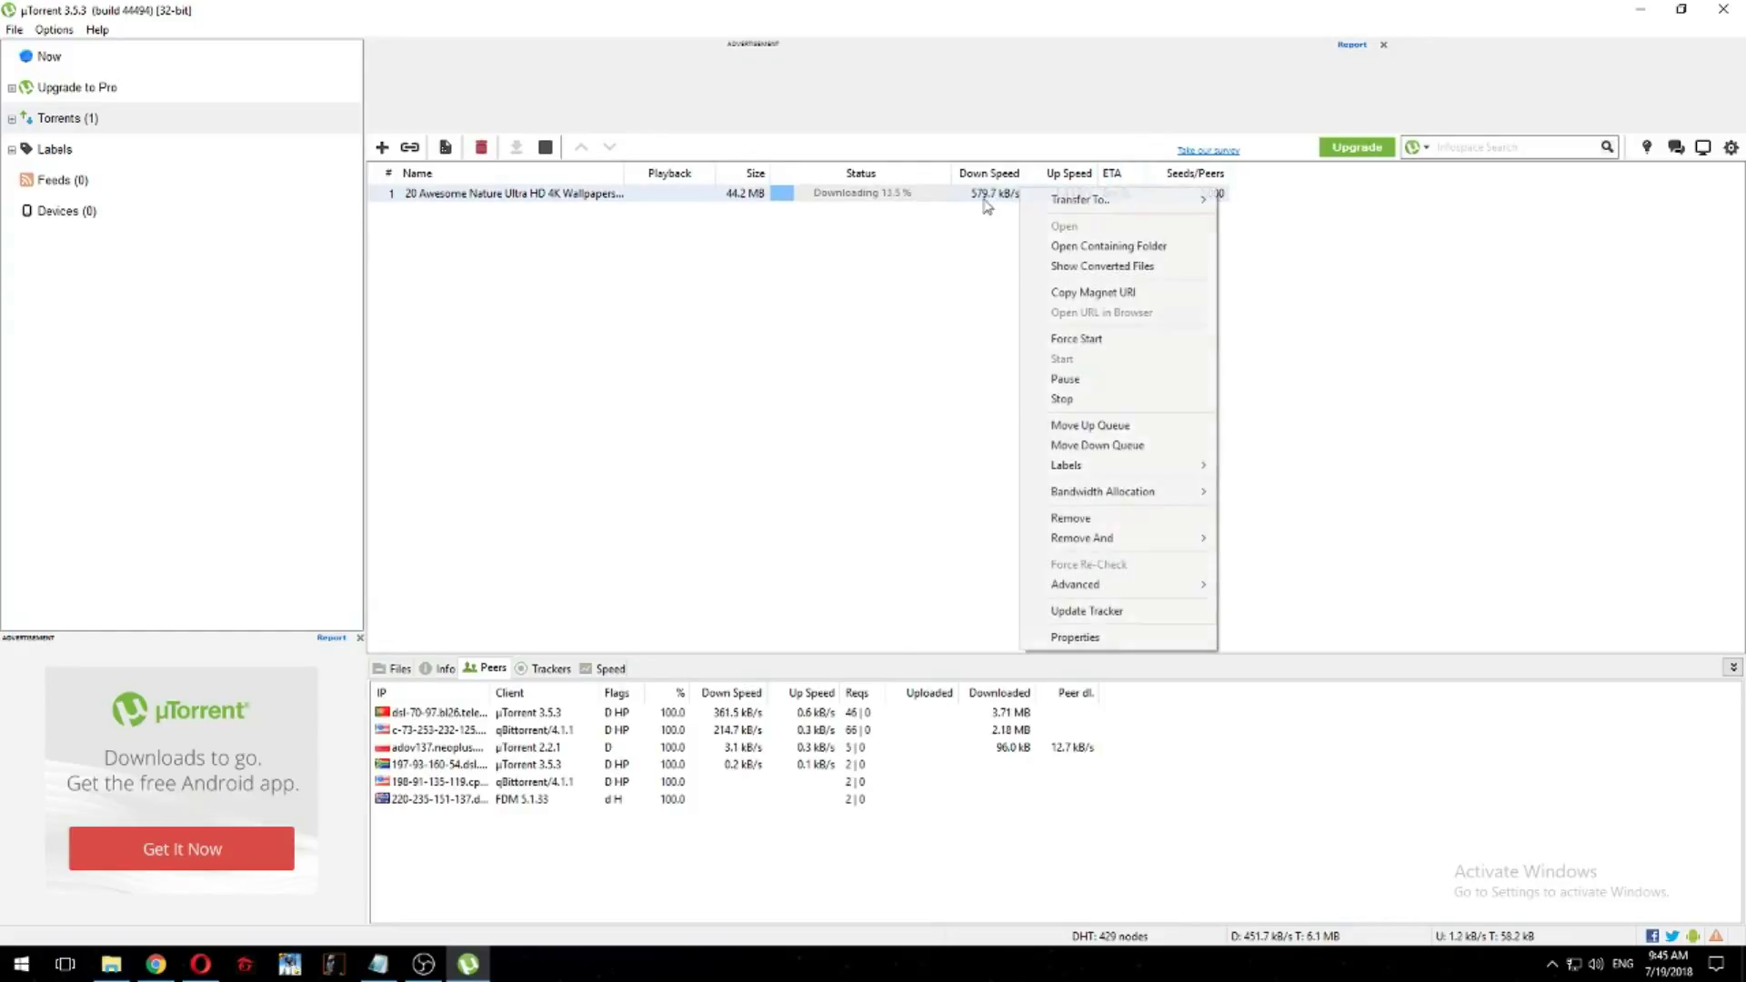
pyautogui.rightClick(1021, 191)
pyautogui.moveTo(1136, 491)
pyautogui.moveTo(1300, 578)
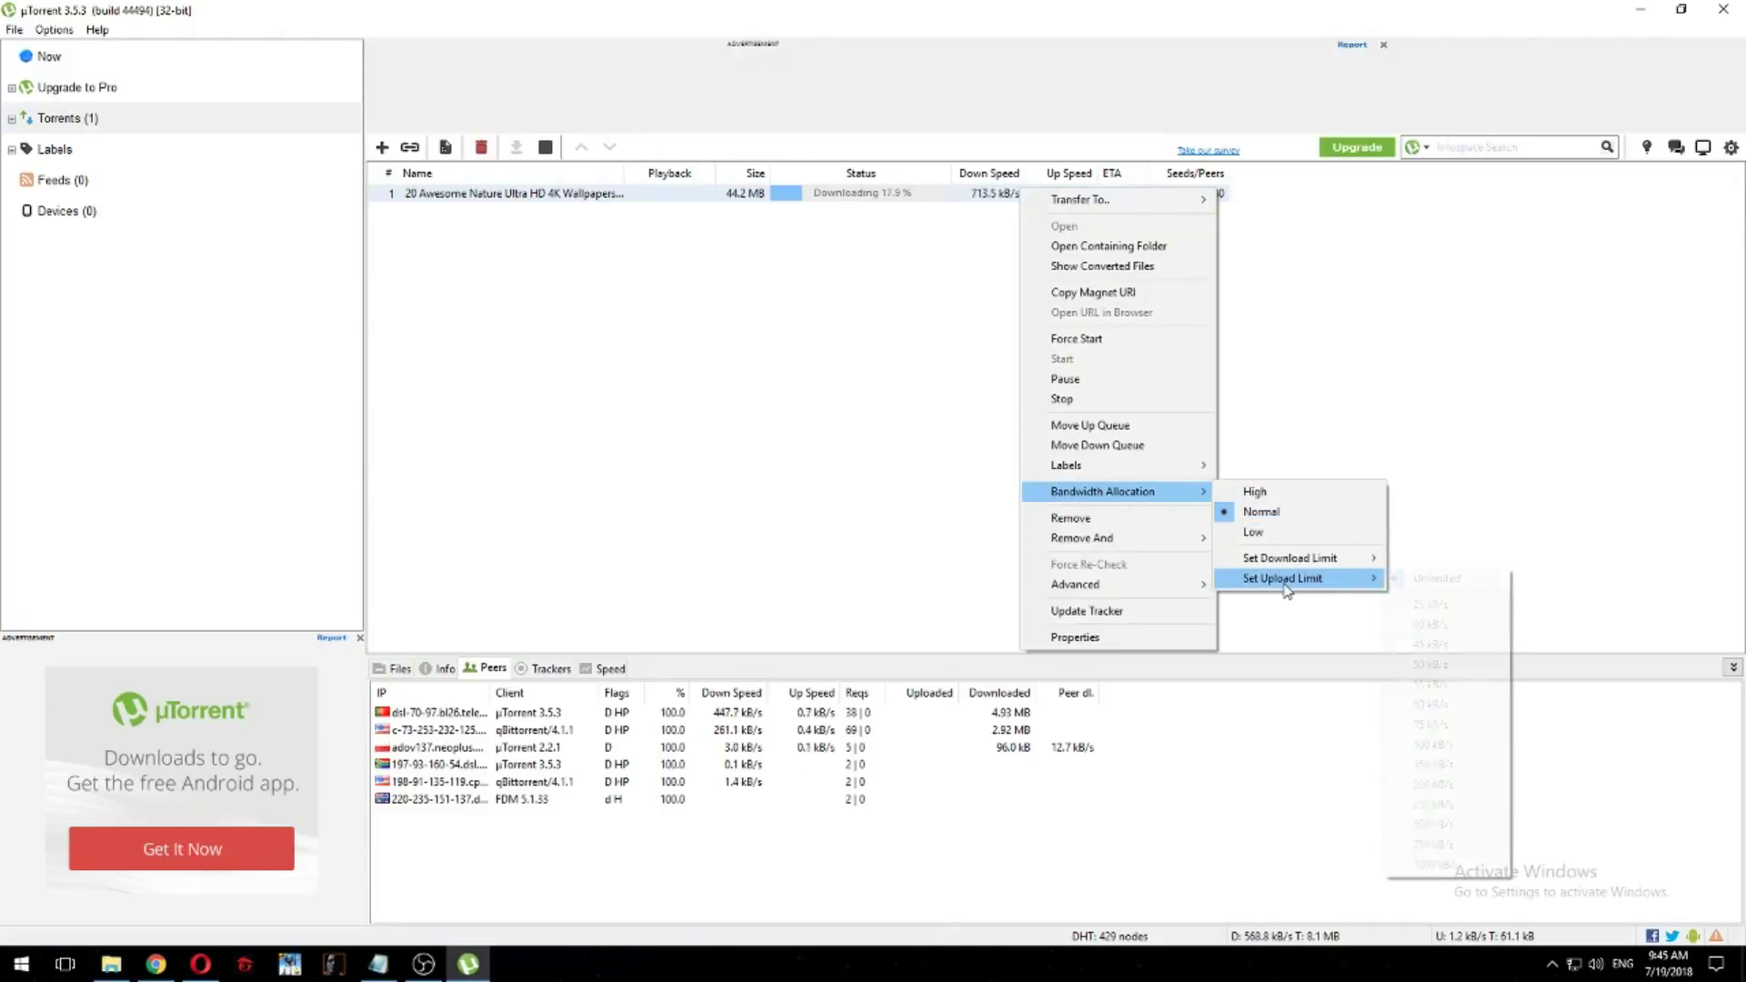
pyautogui.click(1466, 607)
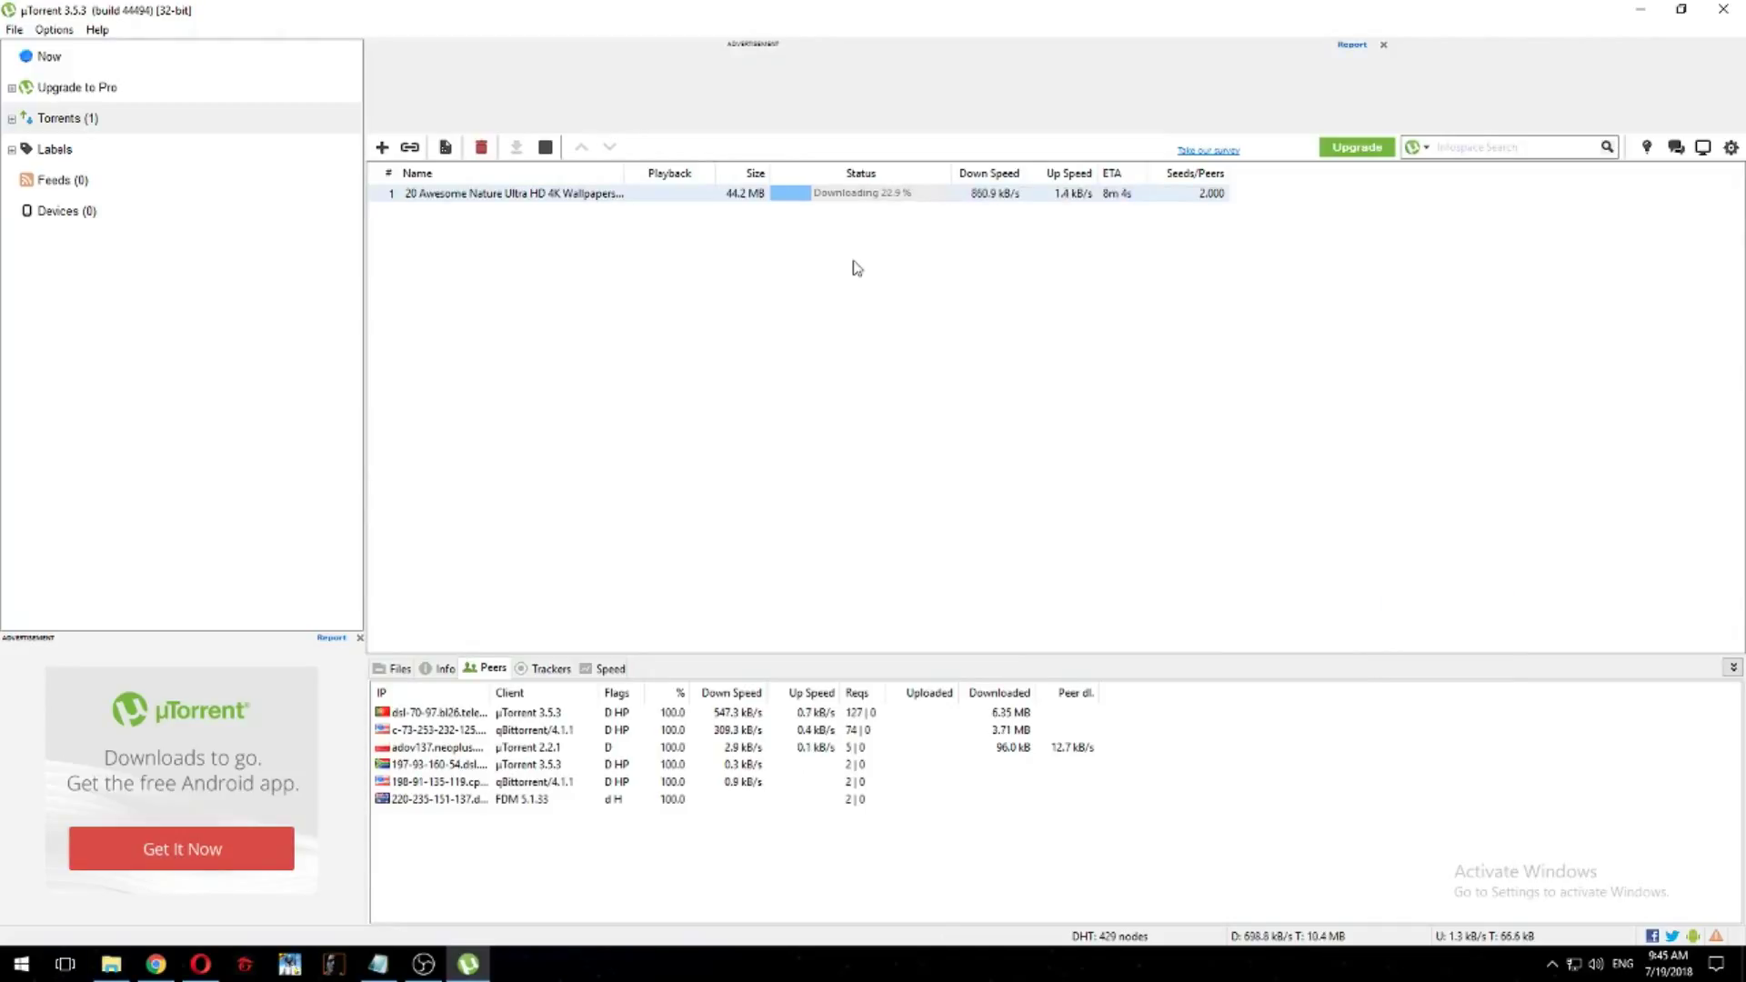
pyautogui.click(741, 294)
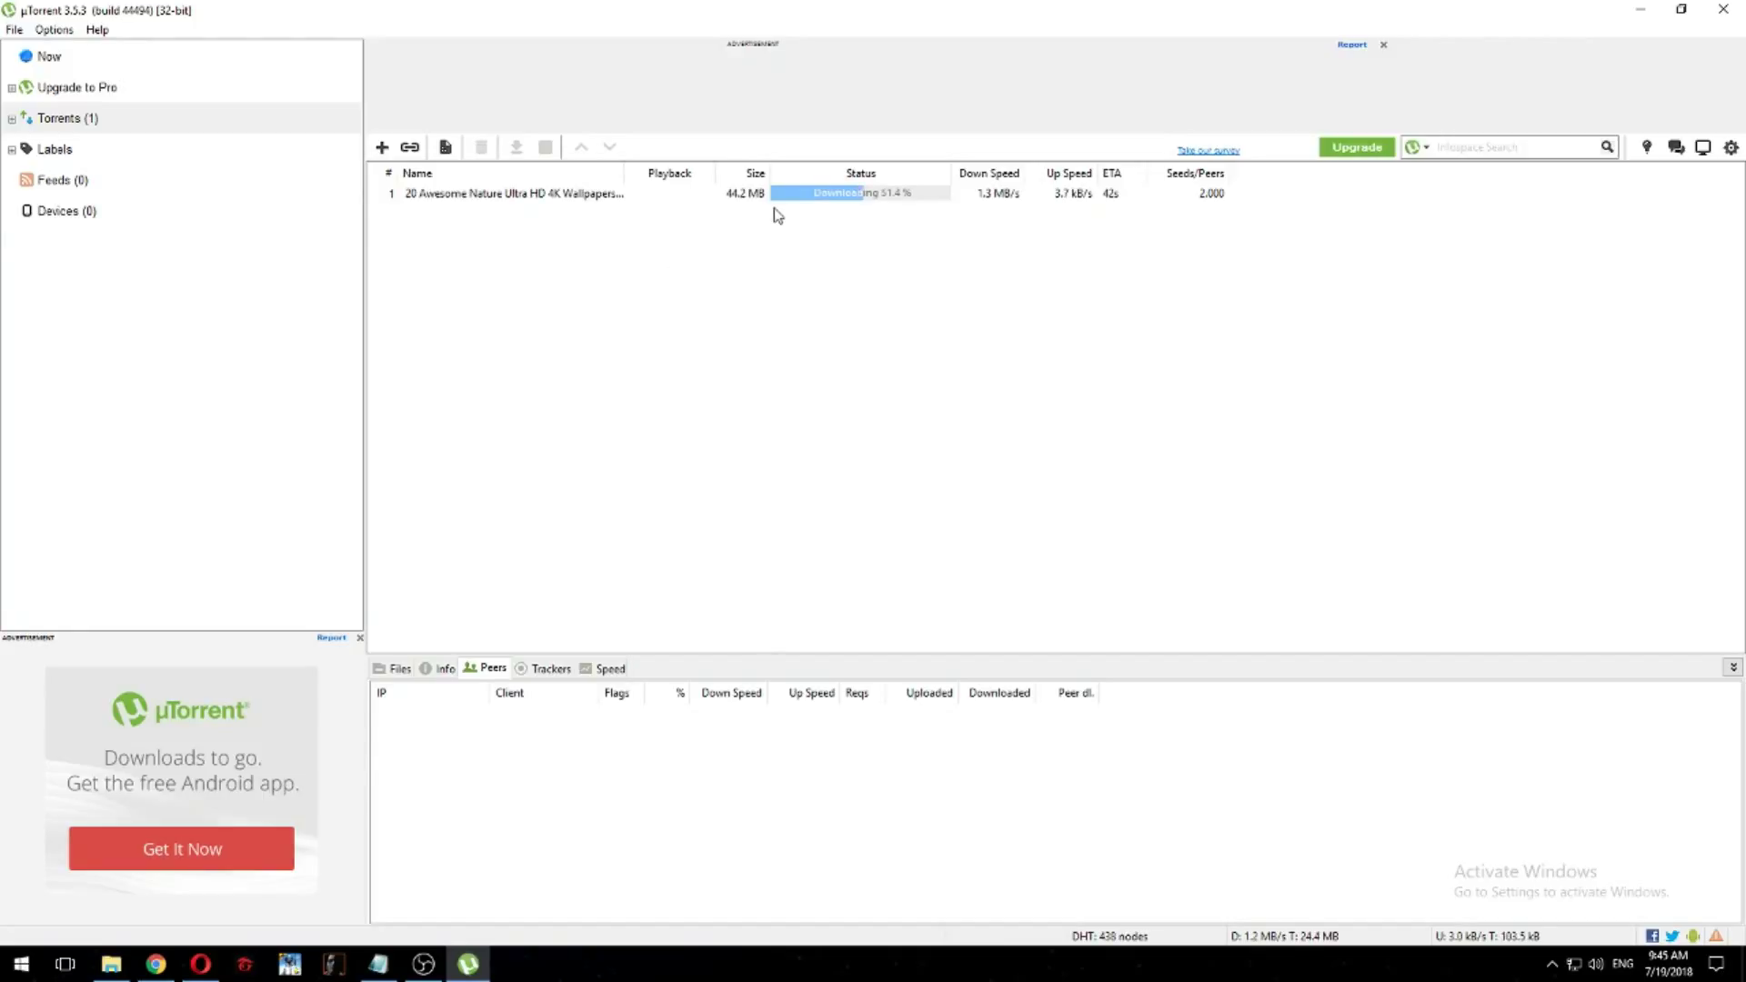
# Step: Monitor the Nature wallpapers torrent's status and progress until the download completes
pyautogui.click(818, 202)
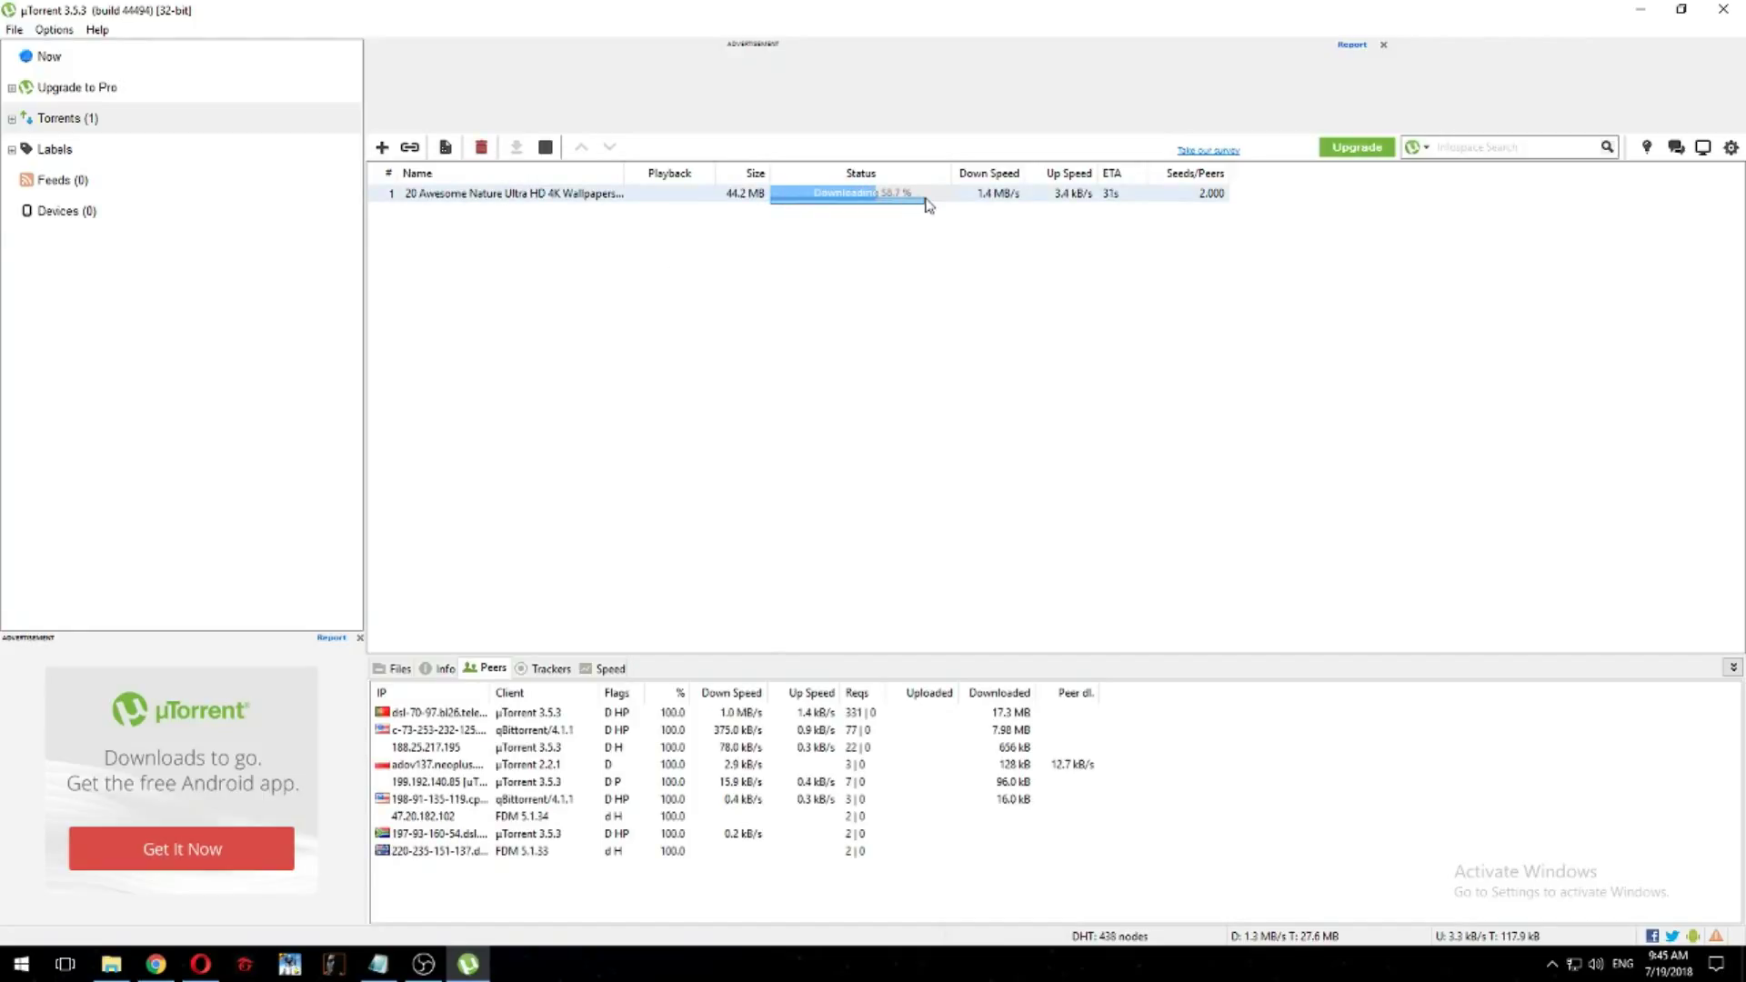
pyautogui.click(870, 264)
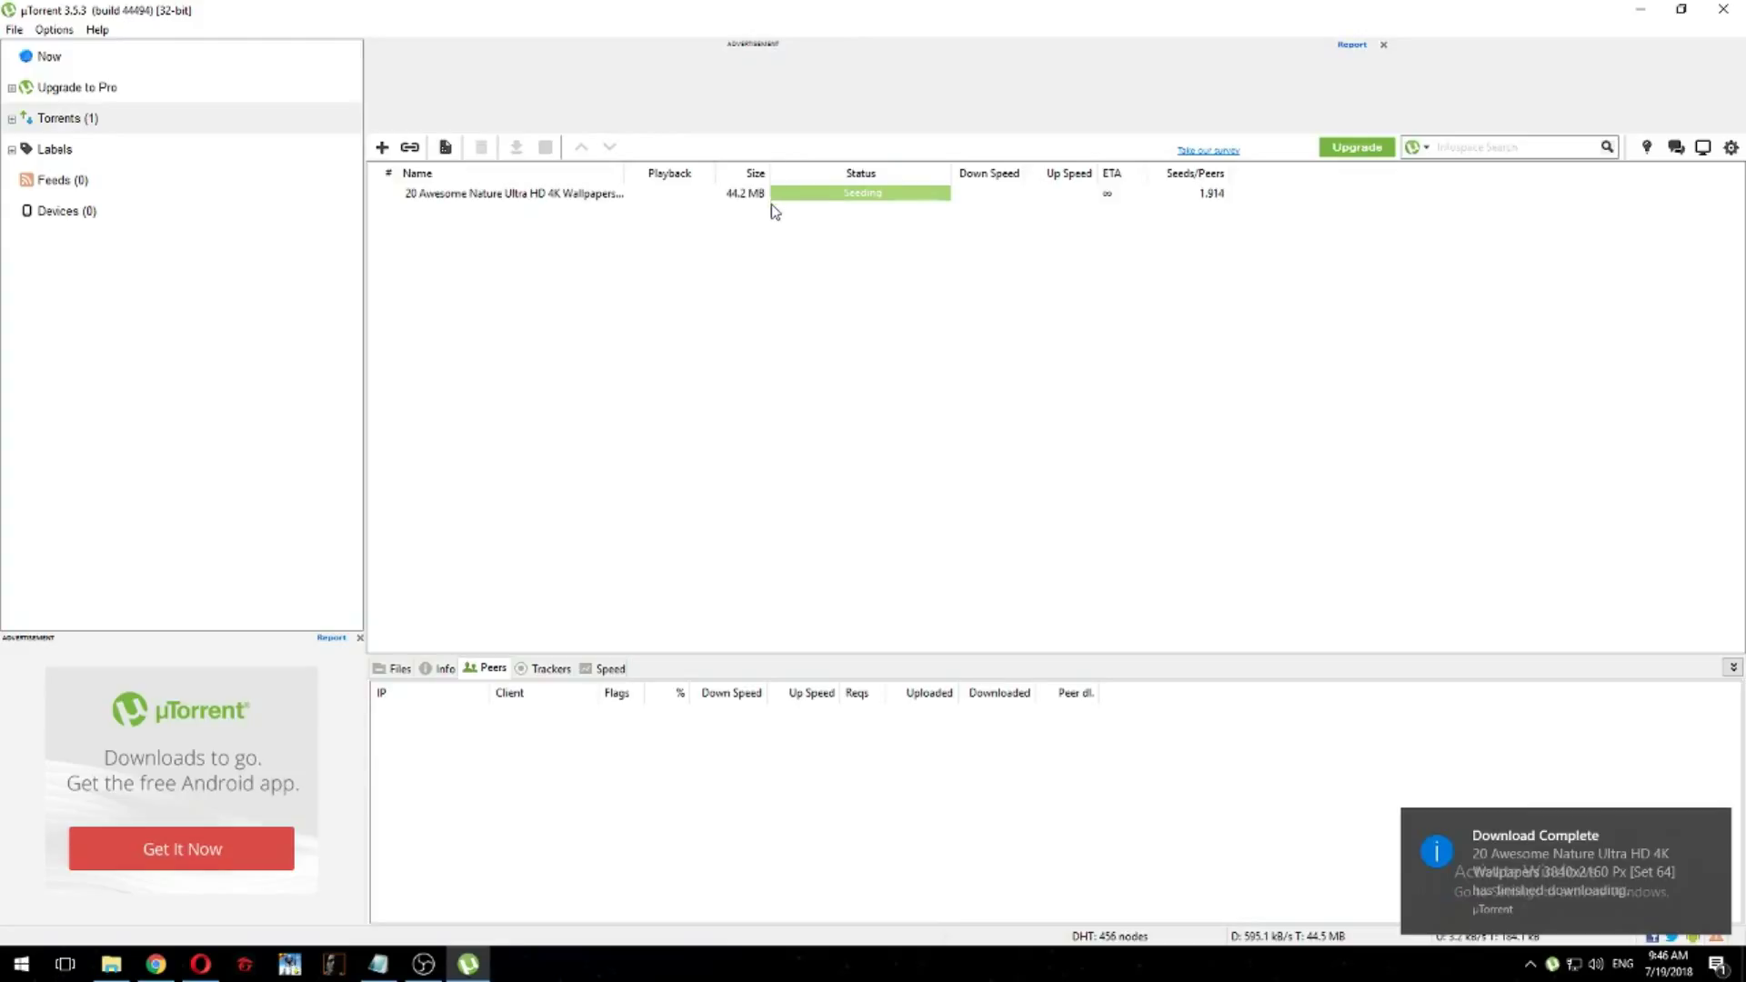
pyautogui.click(846, 195)
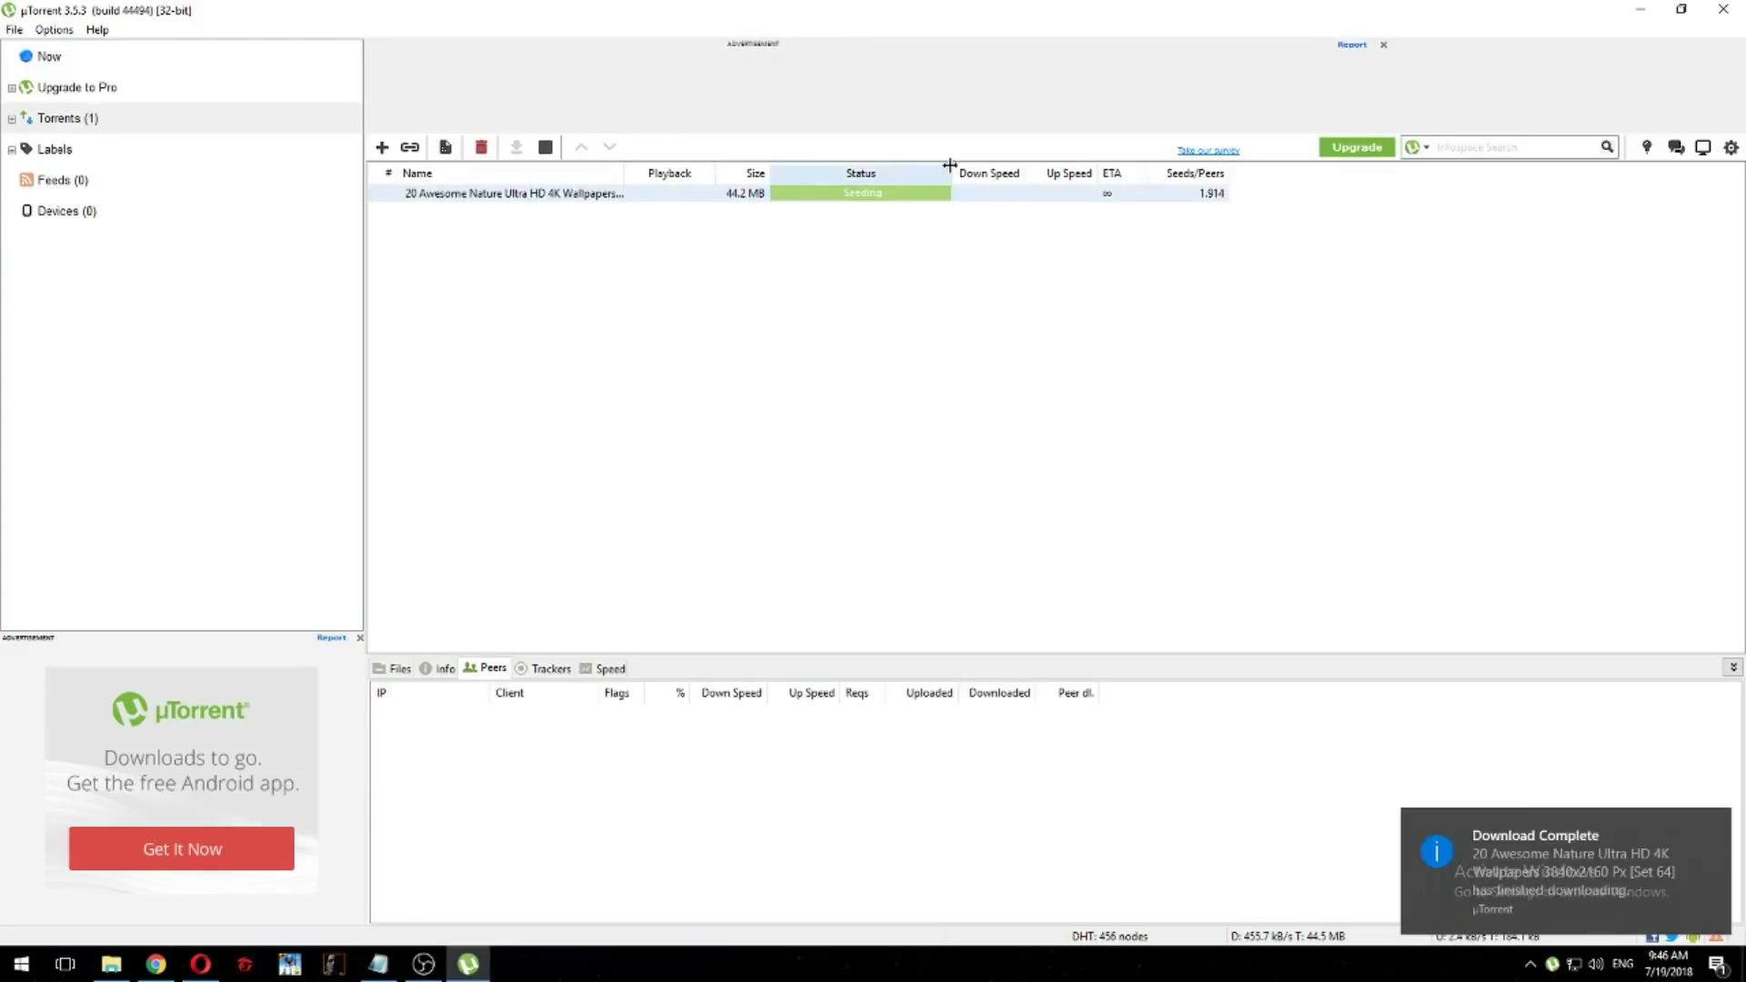
# Step: Check the torrent's 1337x page briefly, return to µTorrent and stop seeding the Nature wallpapers torrent
pyautogui.click(155, 964)
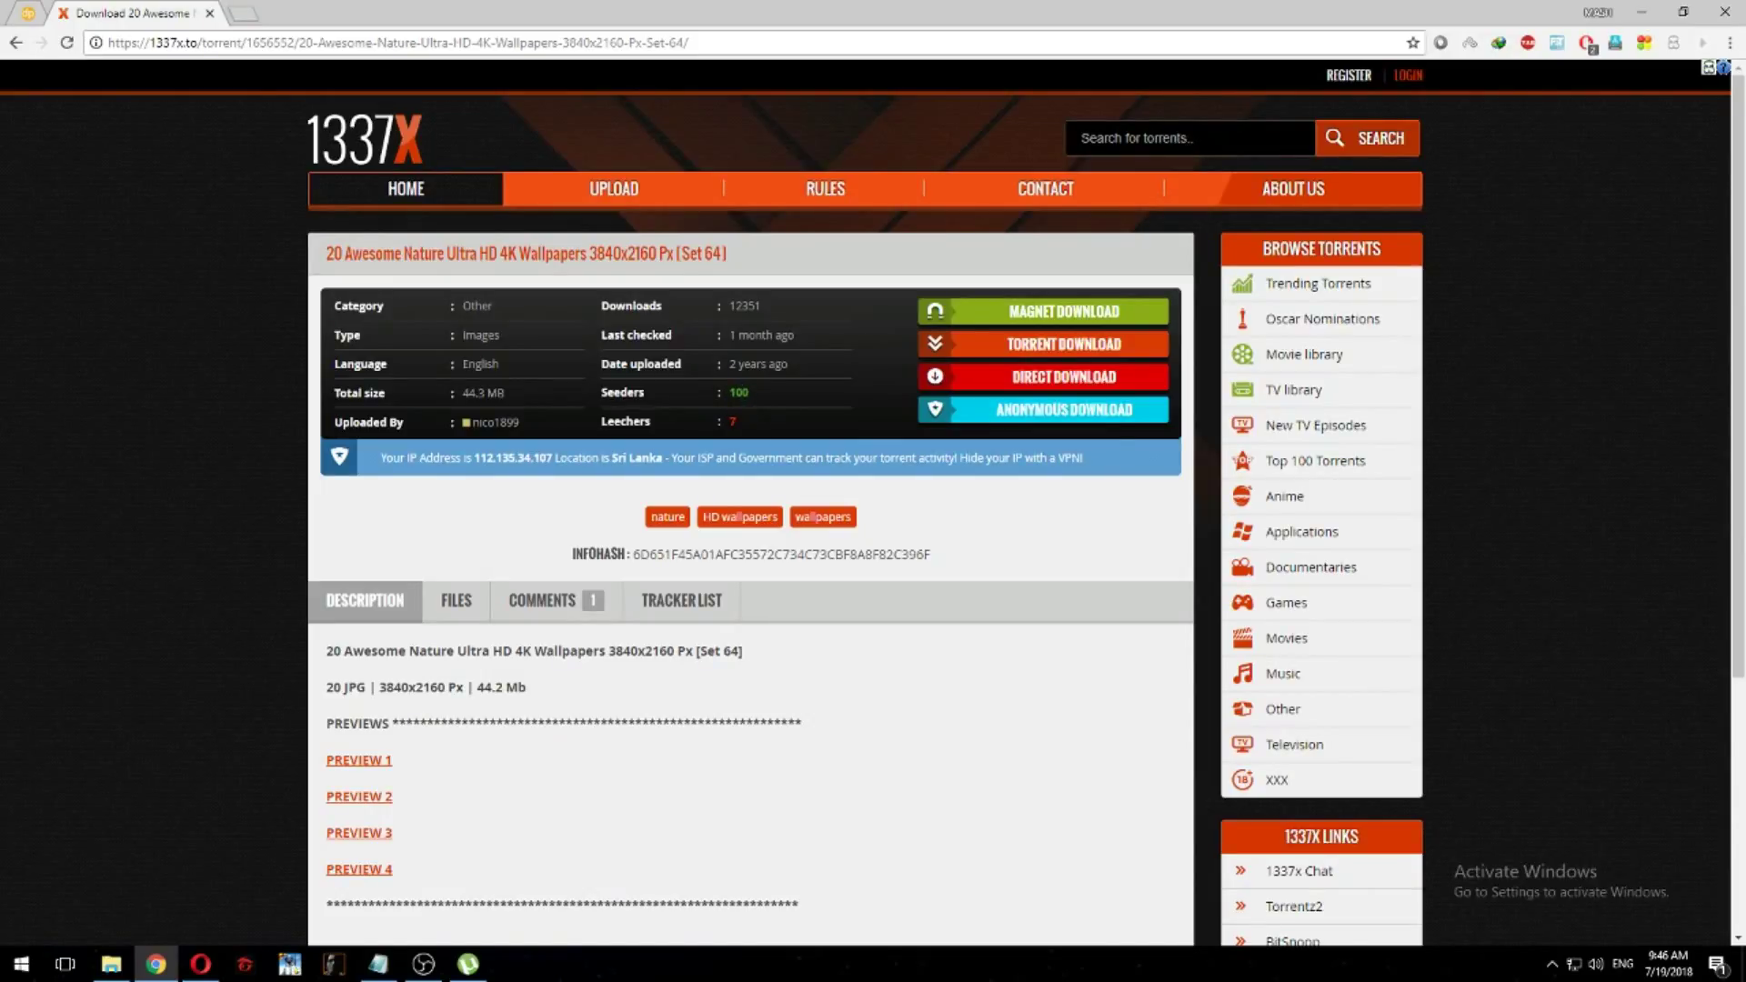
pyautogui.click(469, 964)
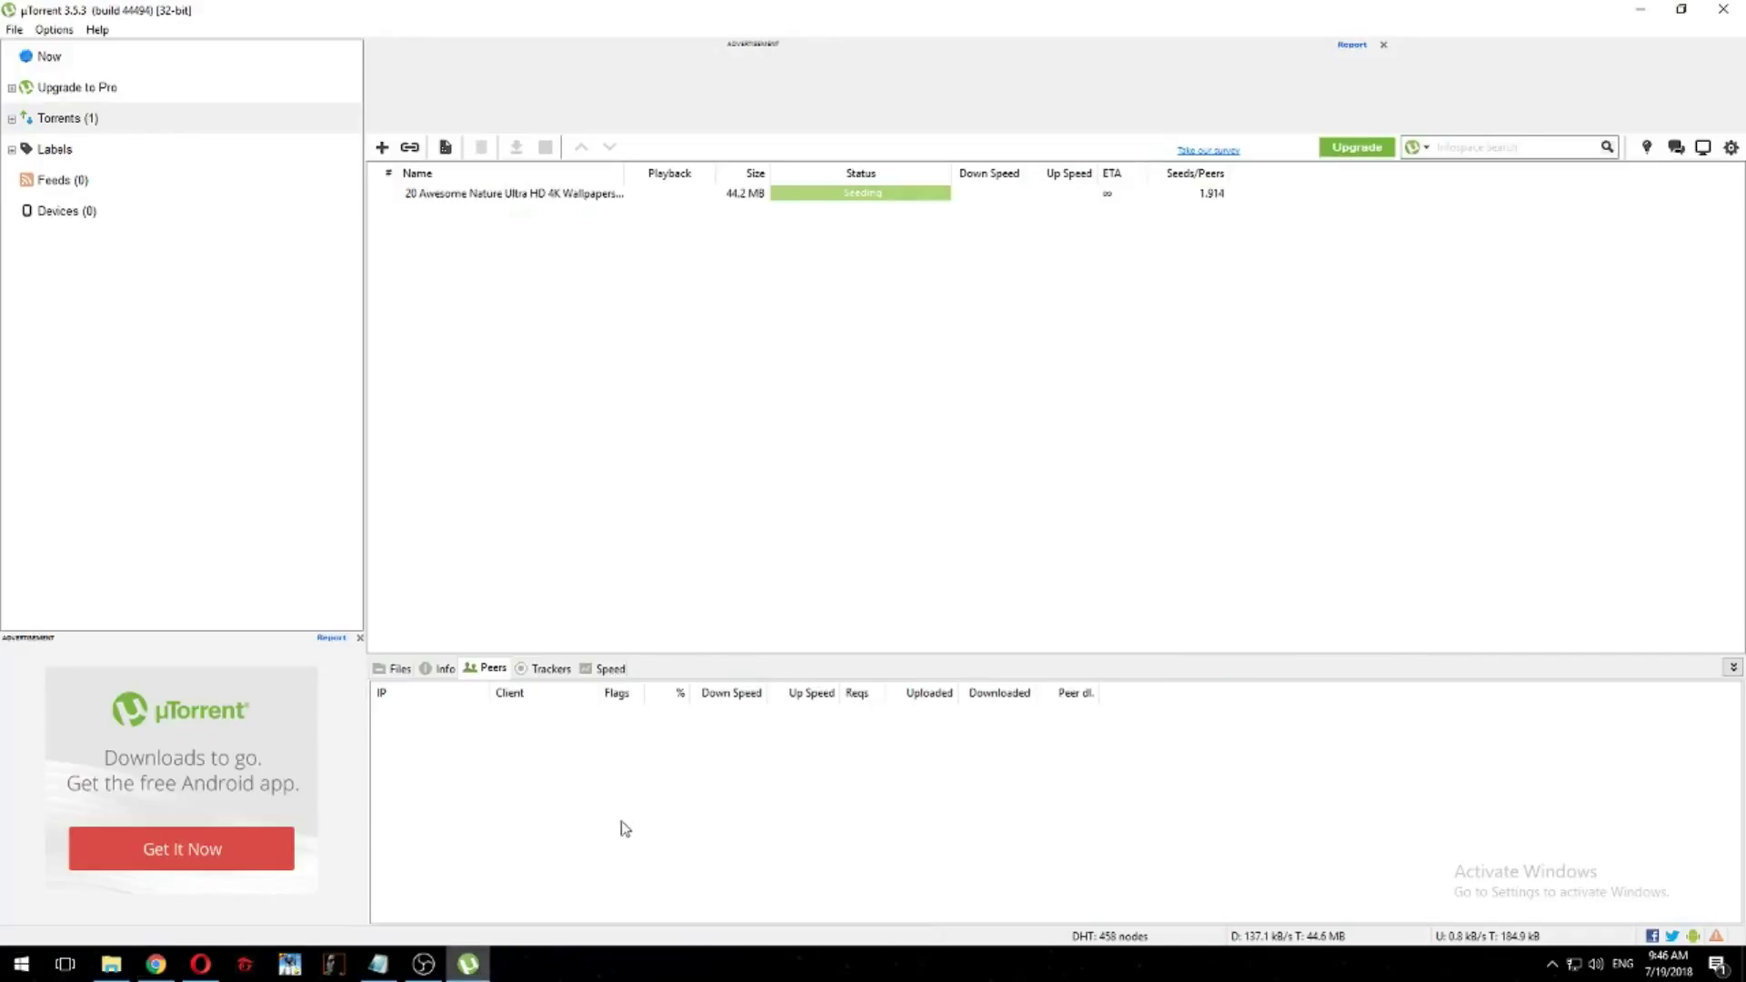
pyautogui.rightClick(875, 198)
pyautogui.click(920, 412)
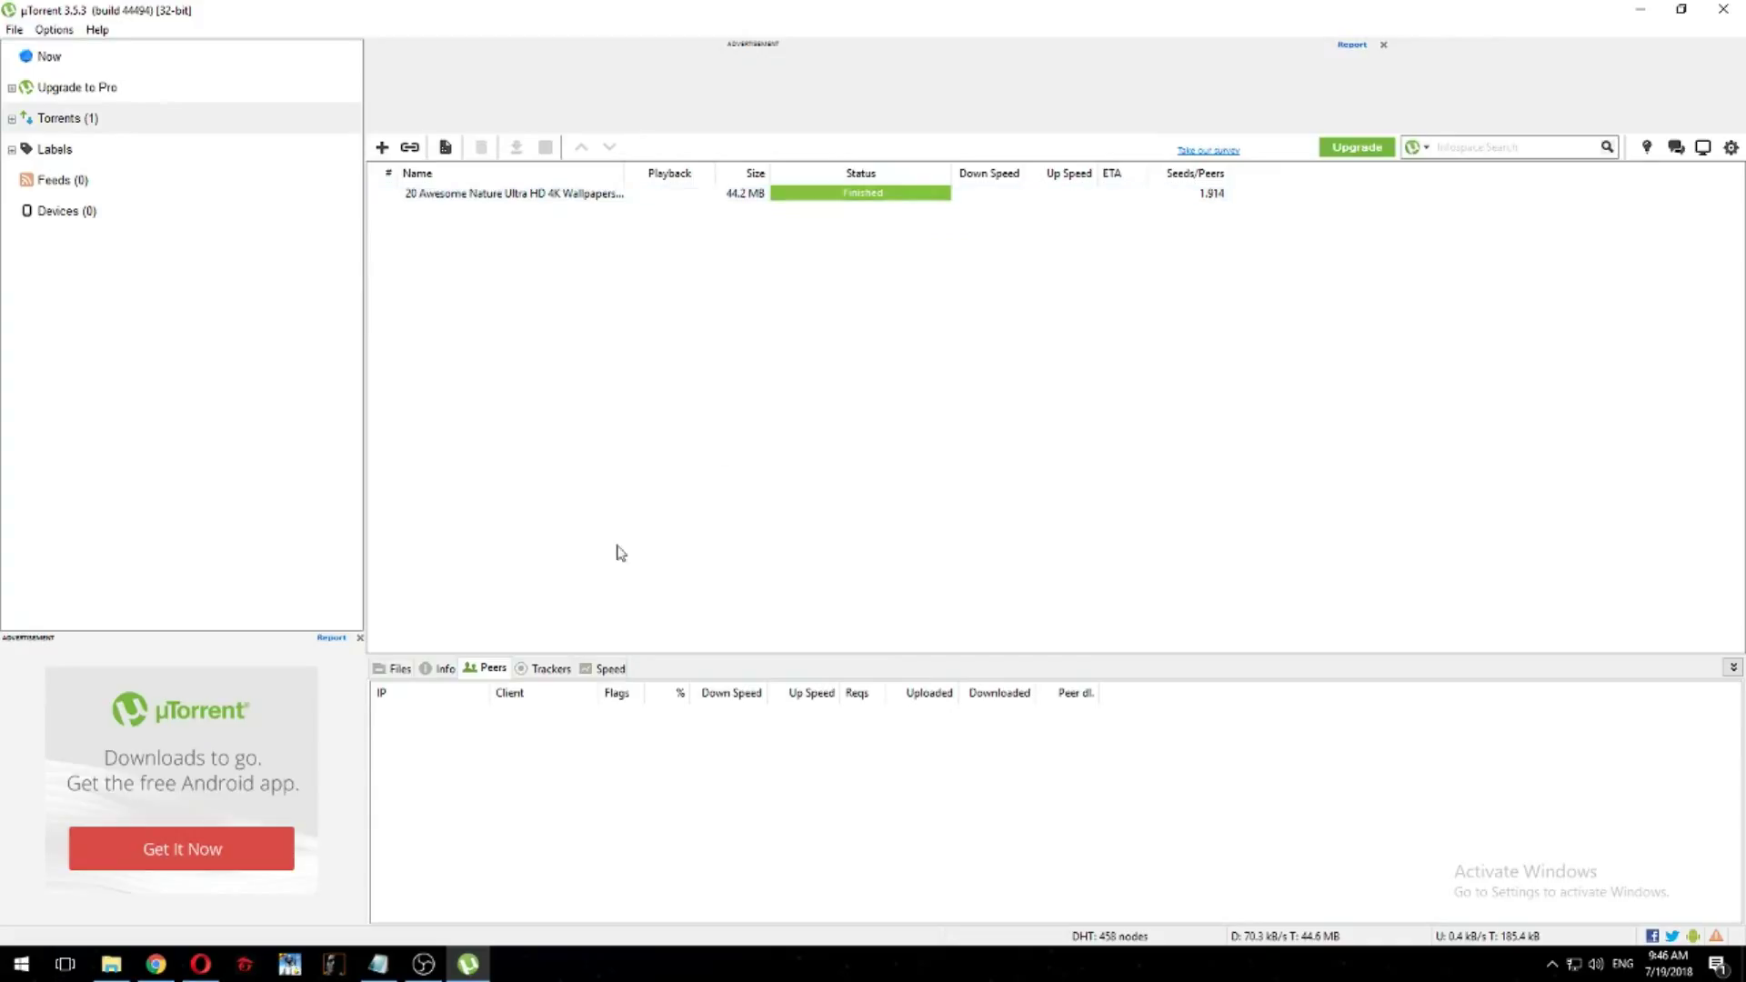
# Step: Open the Nature torrent's containing folder and look through the images in its Wallpapers subfolder
pyautogui.rightClick(762, 202)
pyautogui.click(871, 260)
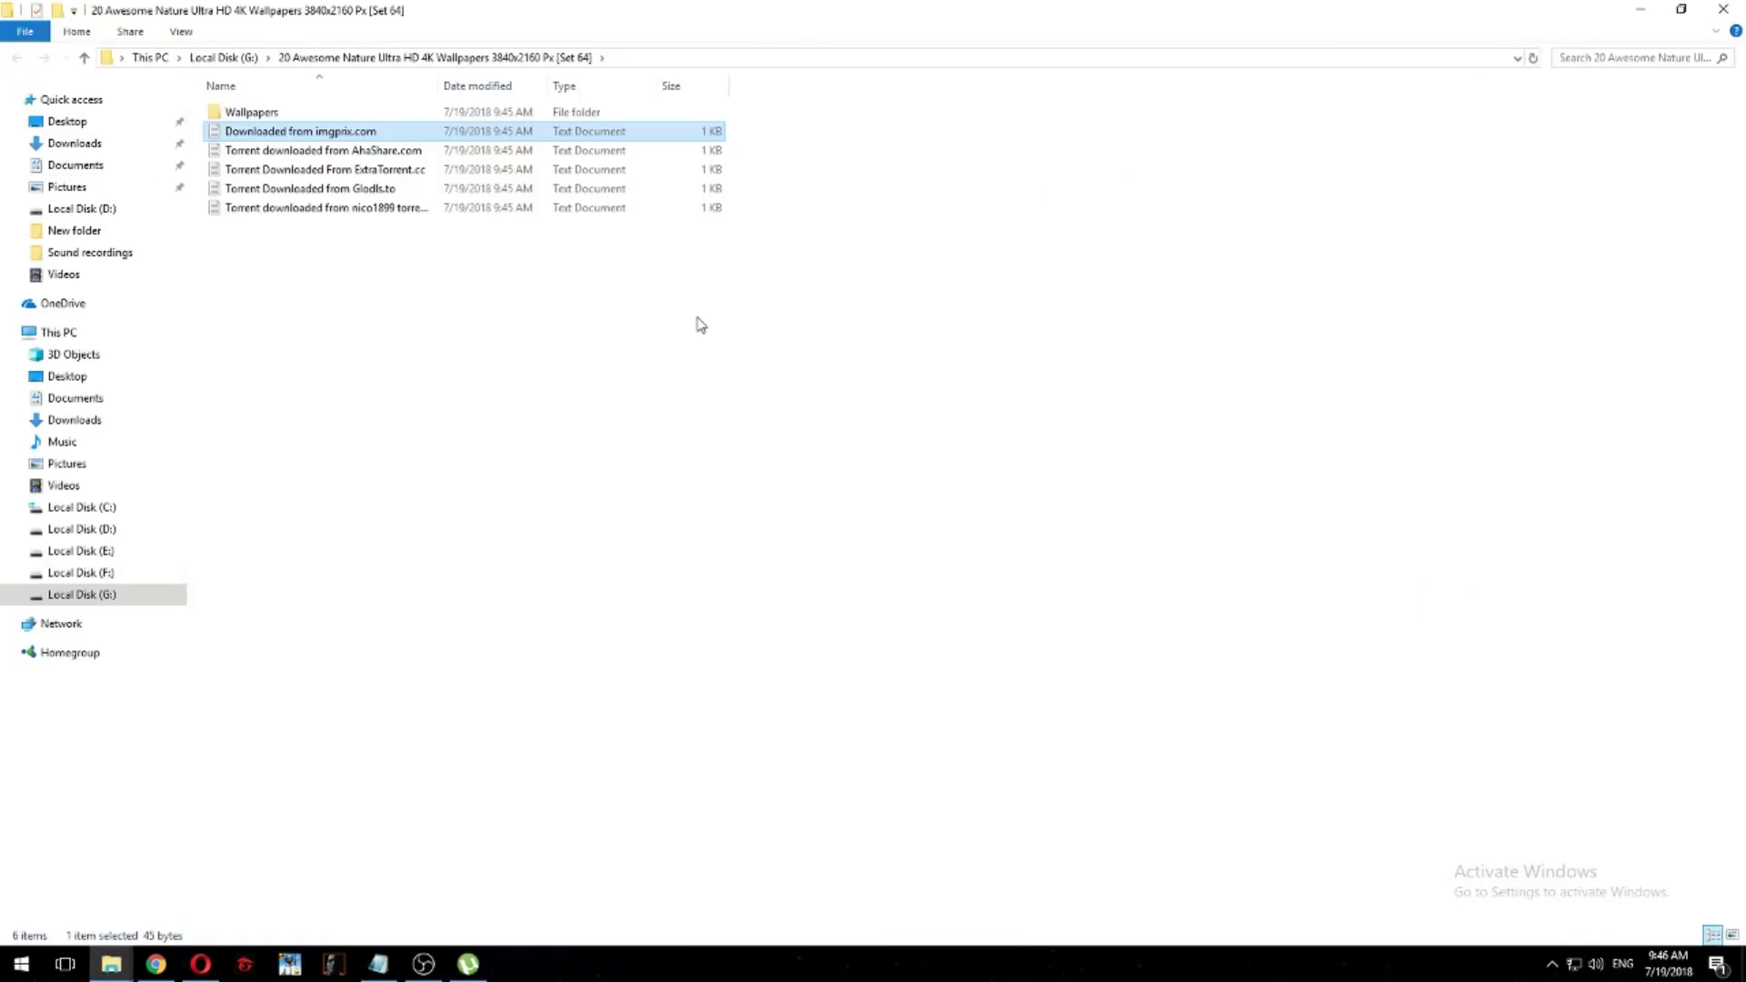
pyautogui.doubleClick(291, 117)
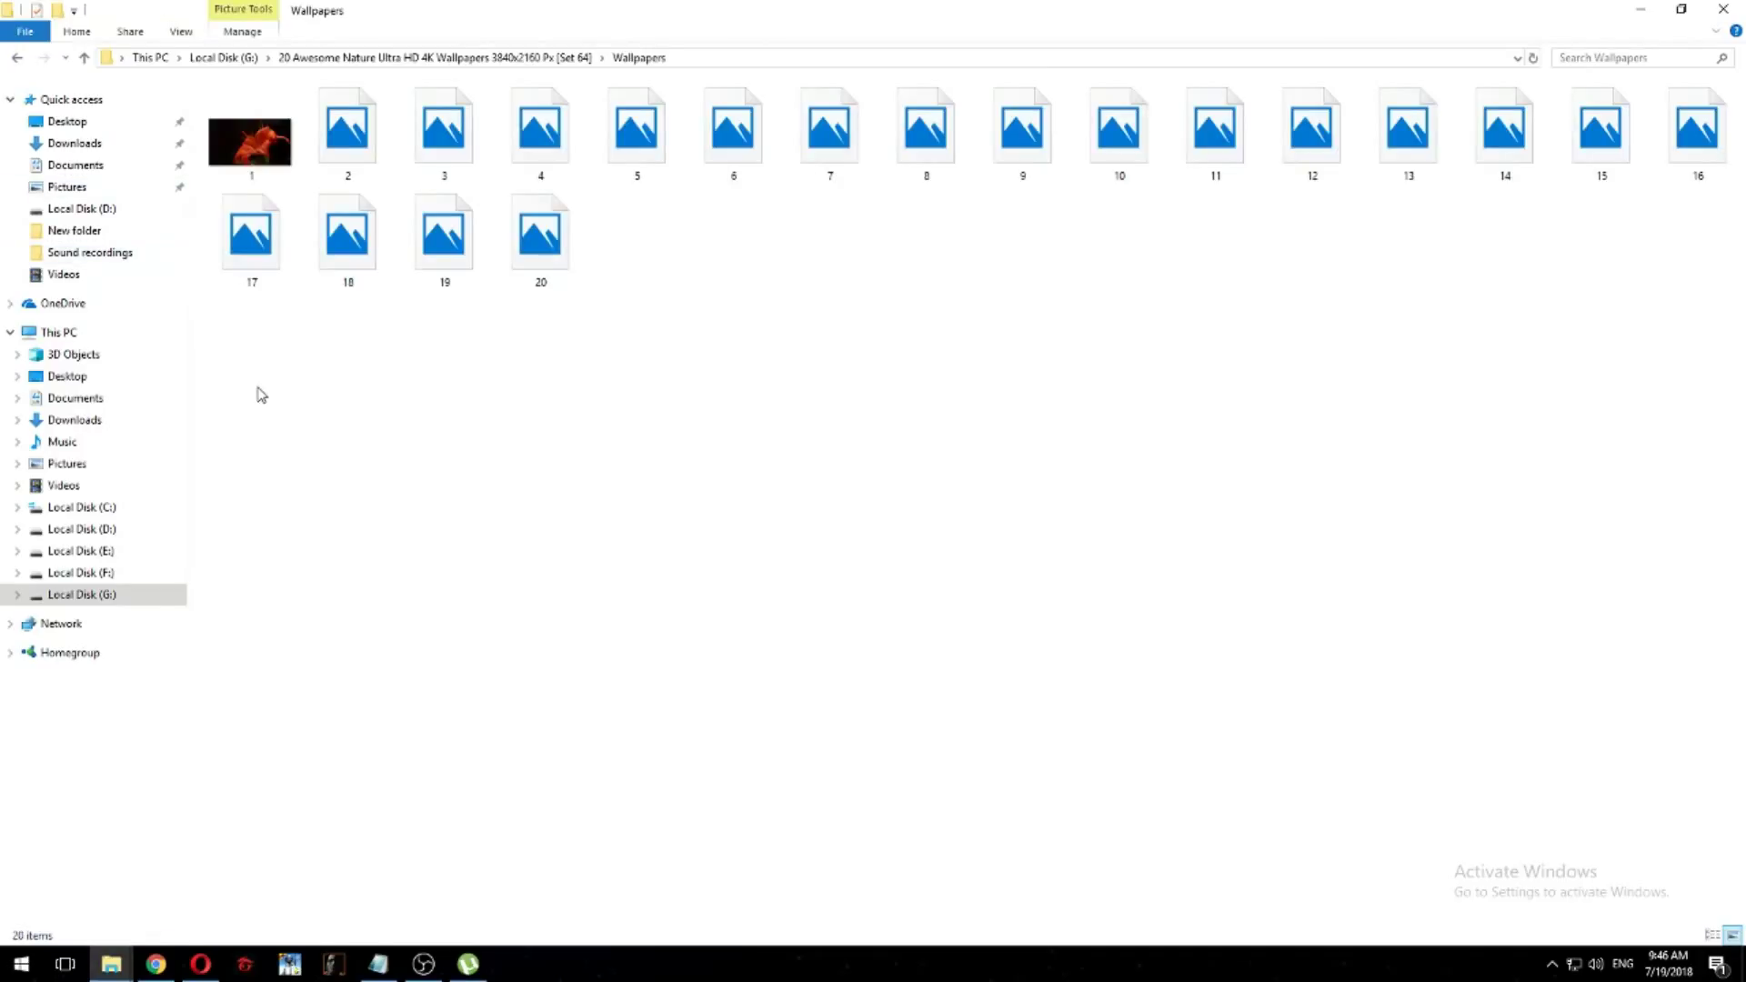
pyautogui.moveTo(257, 389); pyautogui.dragTo(1711, 227)
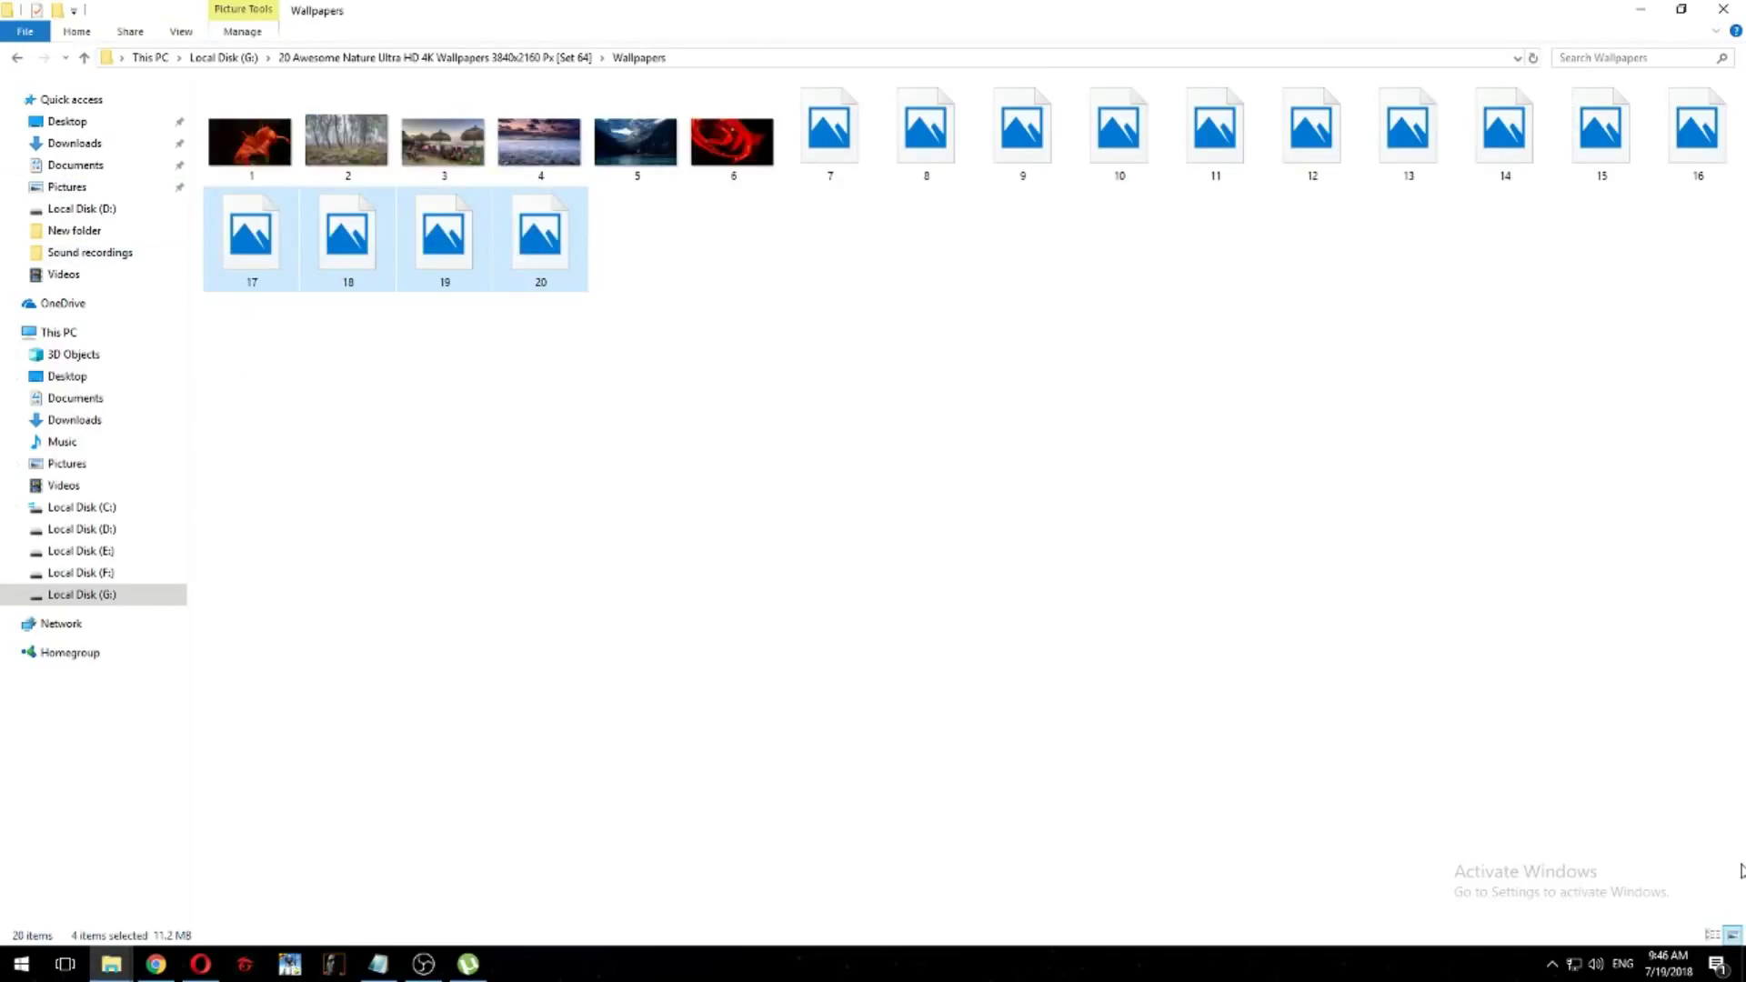
pyautogui.click(181, 31)
pyautogui.click(289, 54)
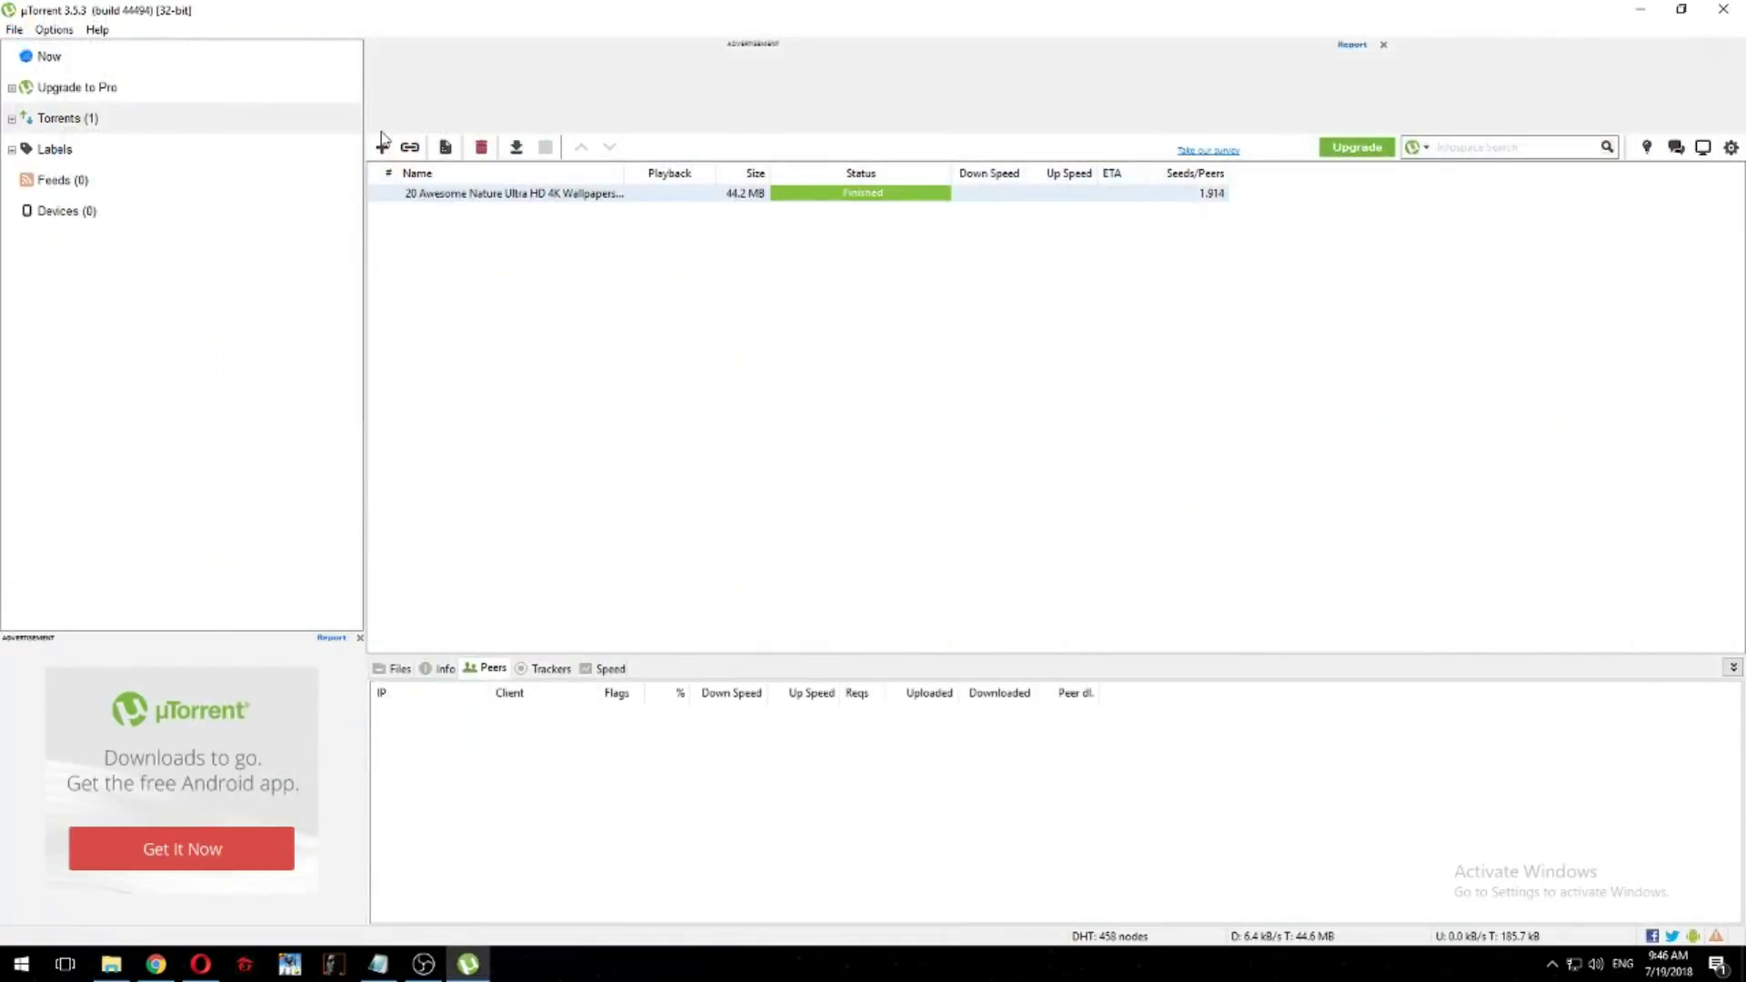
# Step: Close the Wallpapers folder, minimize µTorrent and read the user comments on the Nature wallpapers torrent's 1337x page
pyautogui.click(1724, 10)
pyautogui.click(1640, 9)
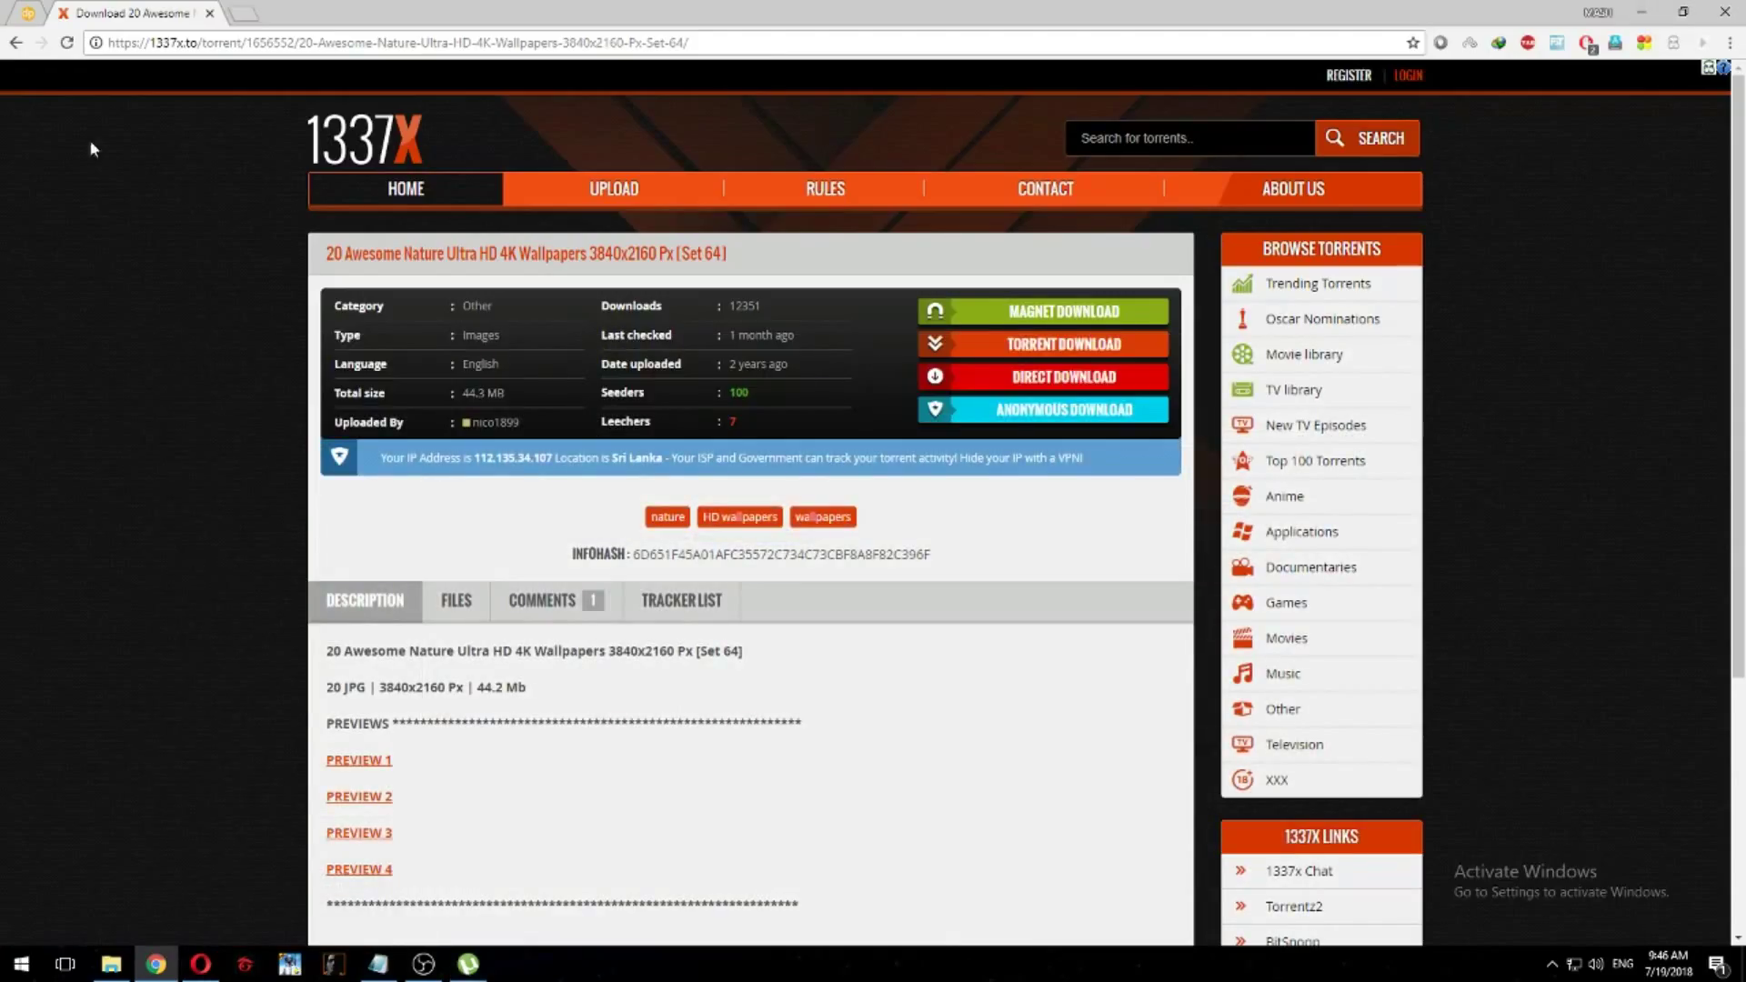
pyautogui.click(546, 600)
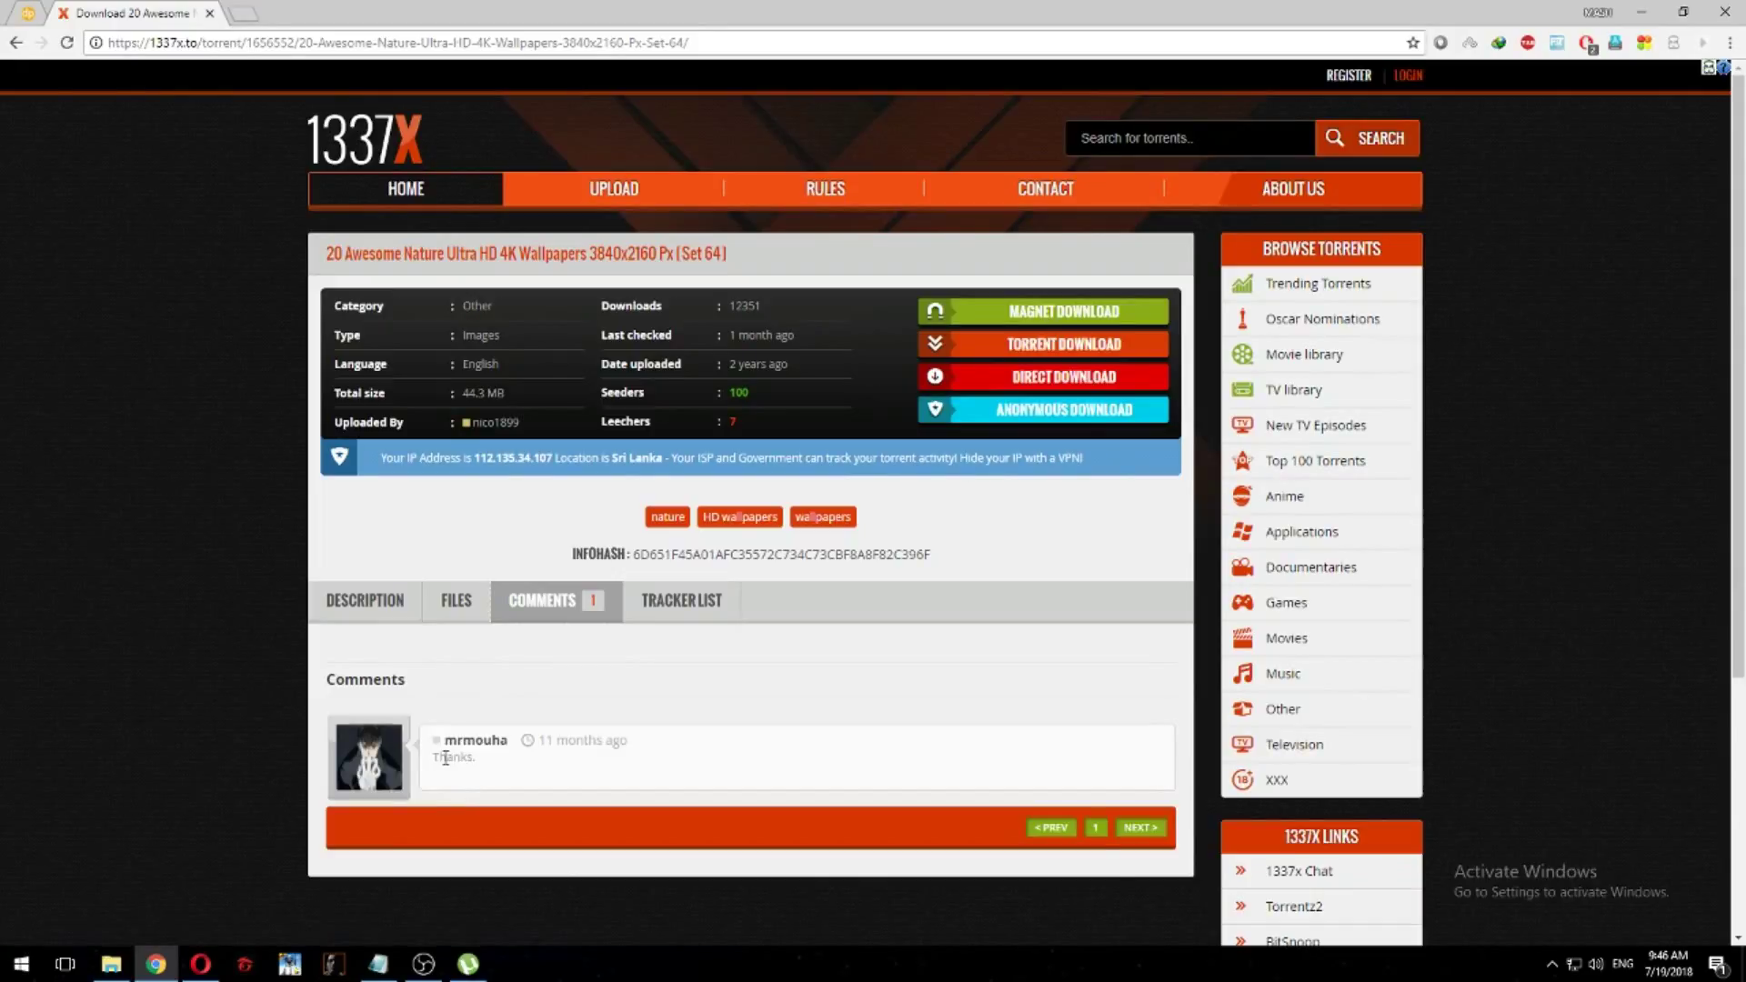
pyautogui.moveTo(445, 757); pyautogui.dragTo(532, 774)
pyautogui.click(584, 776)
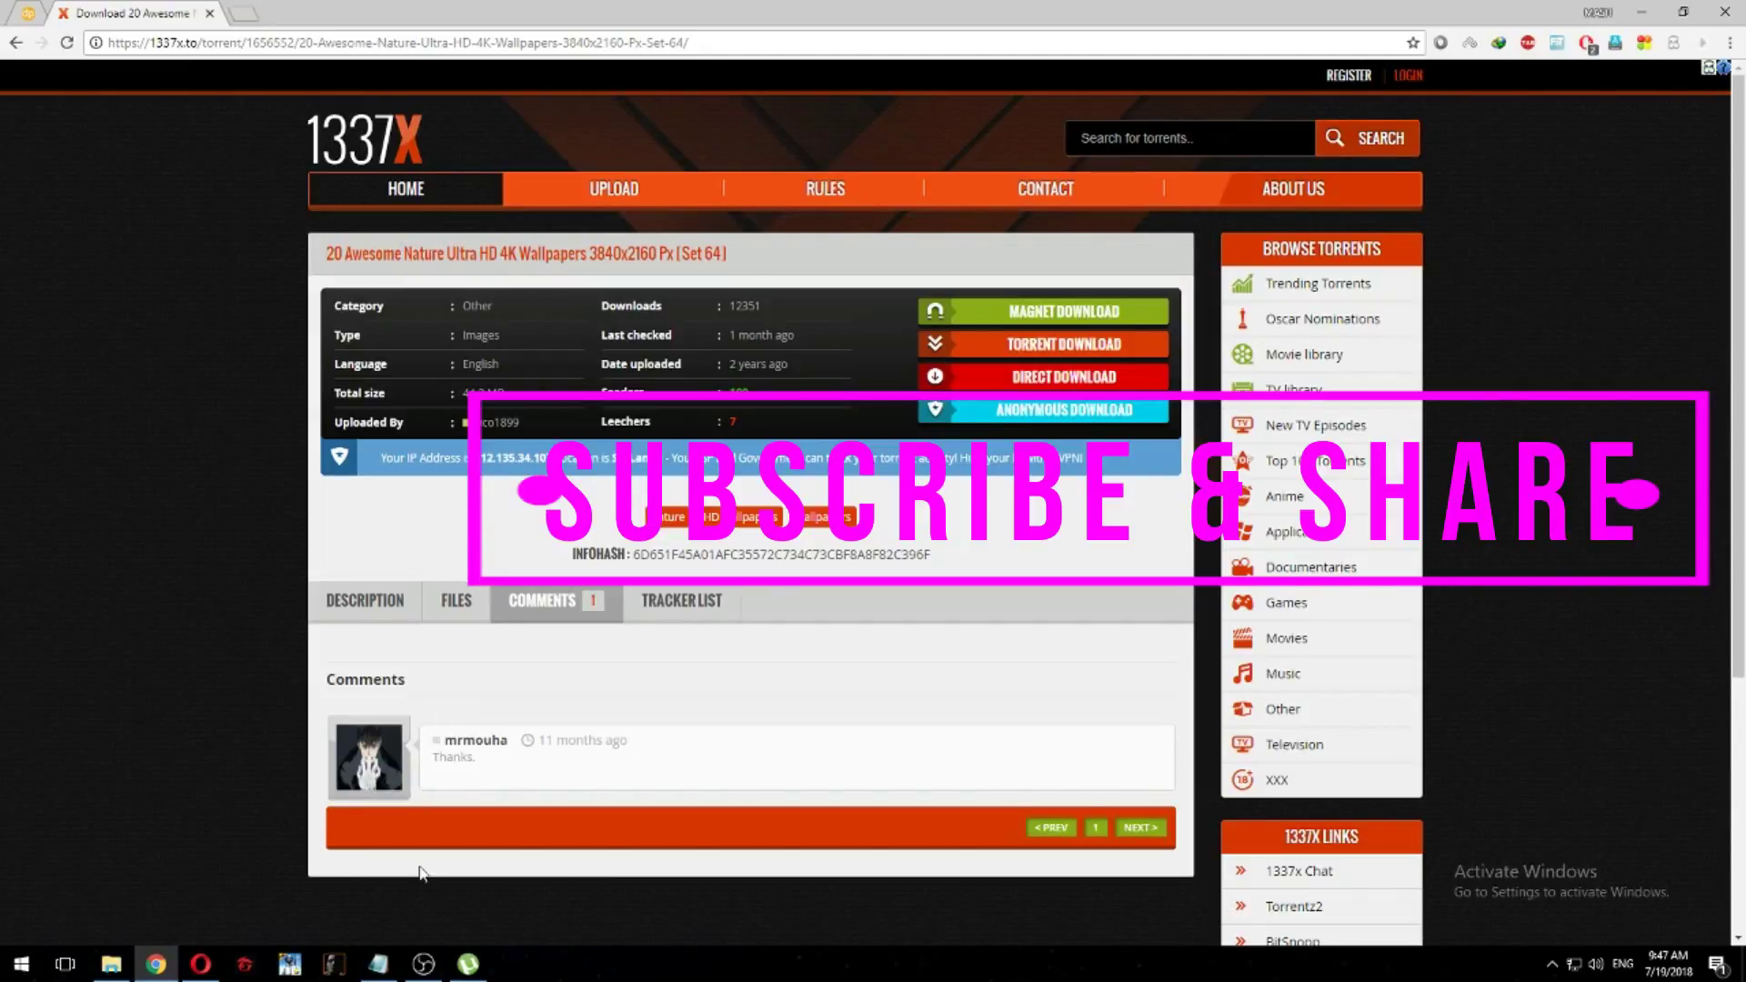
pyautogui.click(424, 966)
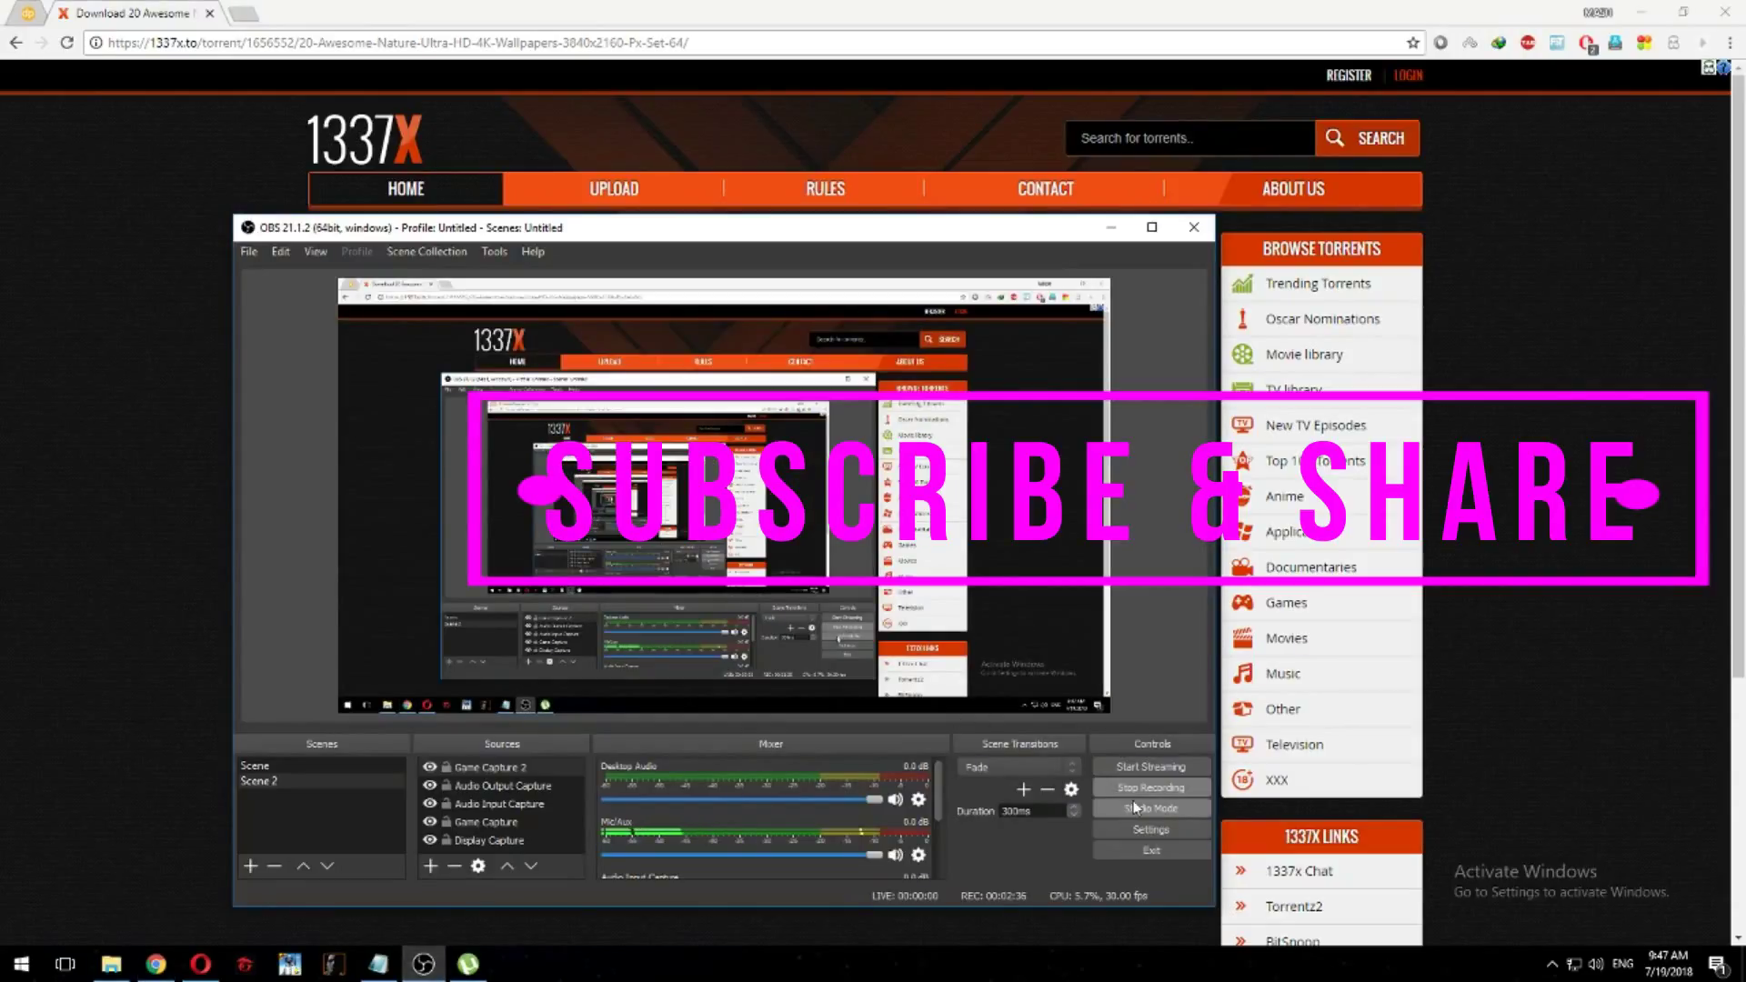